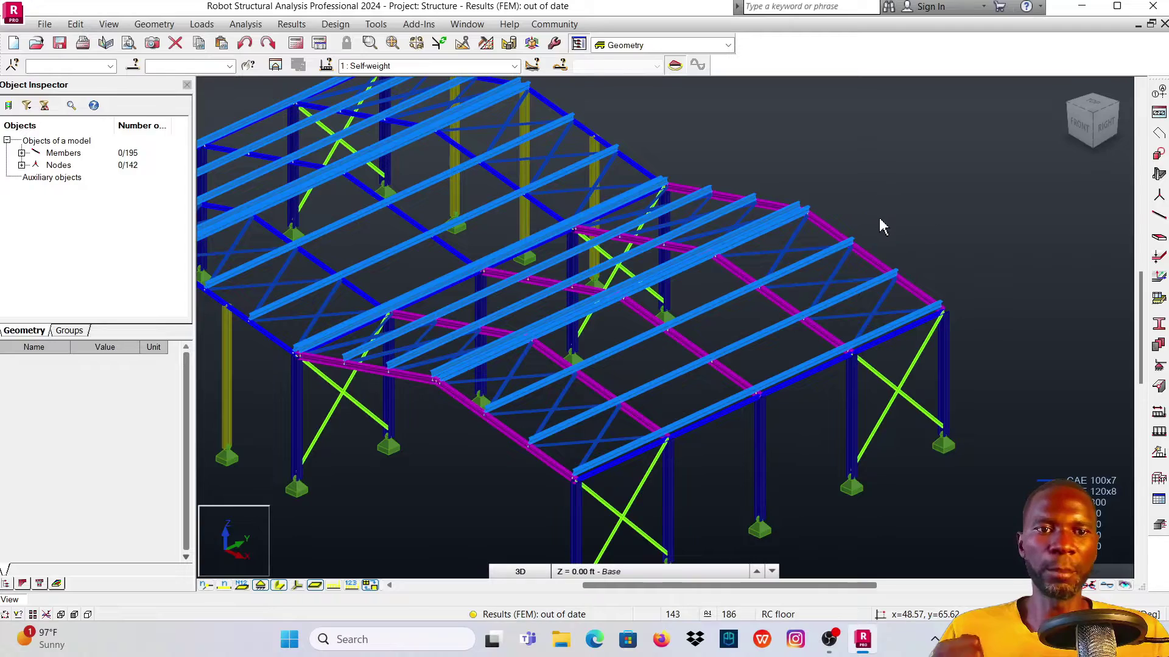
Step: Zoom and pan around the 3D warehouse frame model to review it
scroll(855, 235, "up", 5)
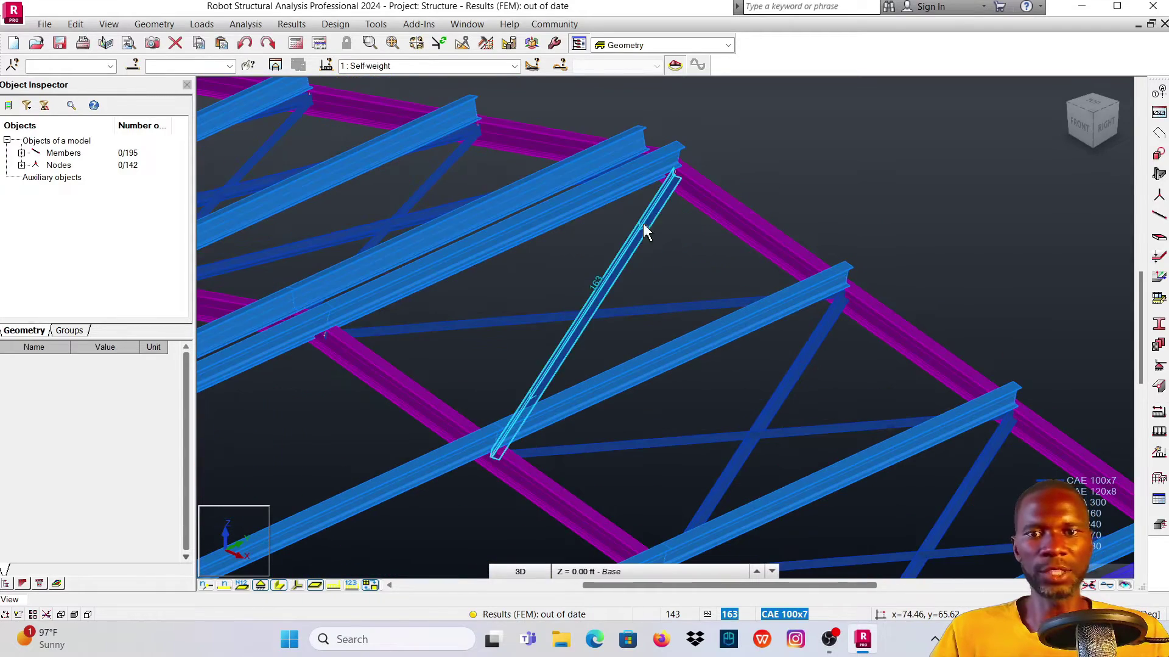
scroll(758, 201, "down", 6)
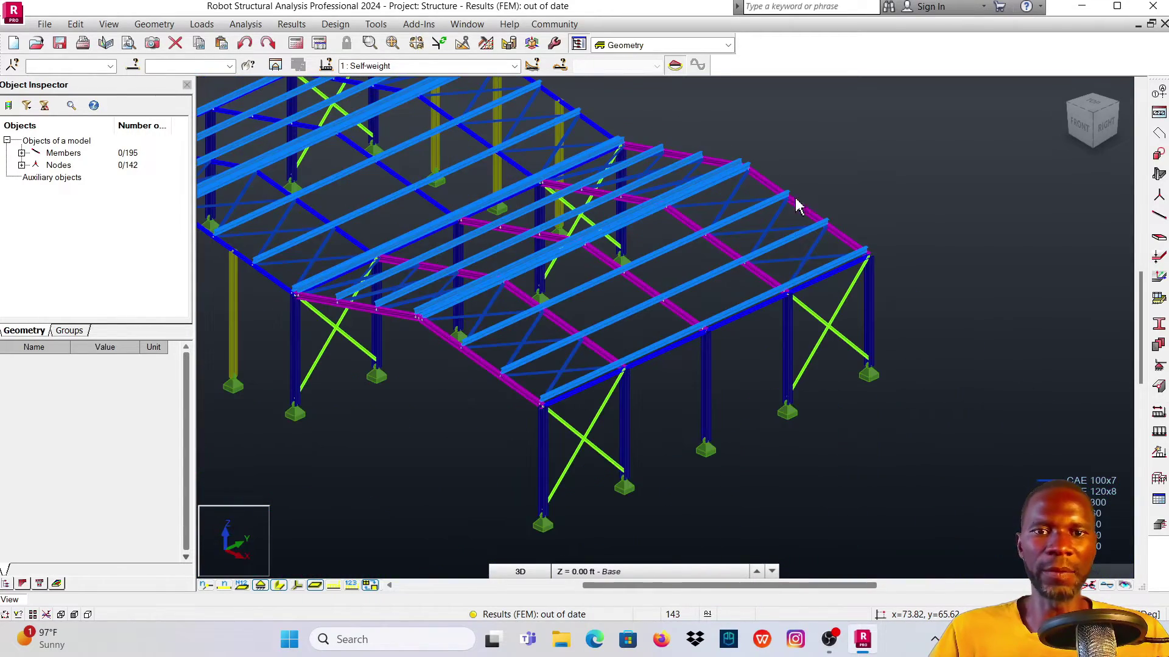
middle_click_drag(381, 443, 574, 412)
scroll(265, 219, "up", 5)
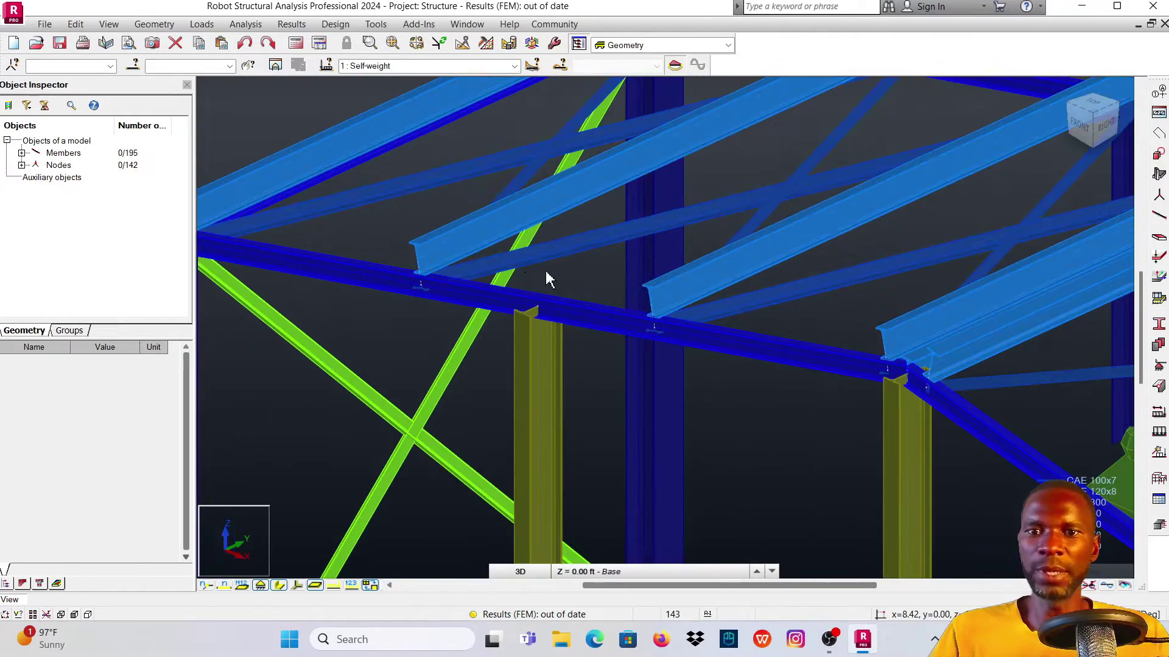
scroll(359, 273, "down", 2)
scroll(359, 273, "down", 5)
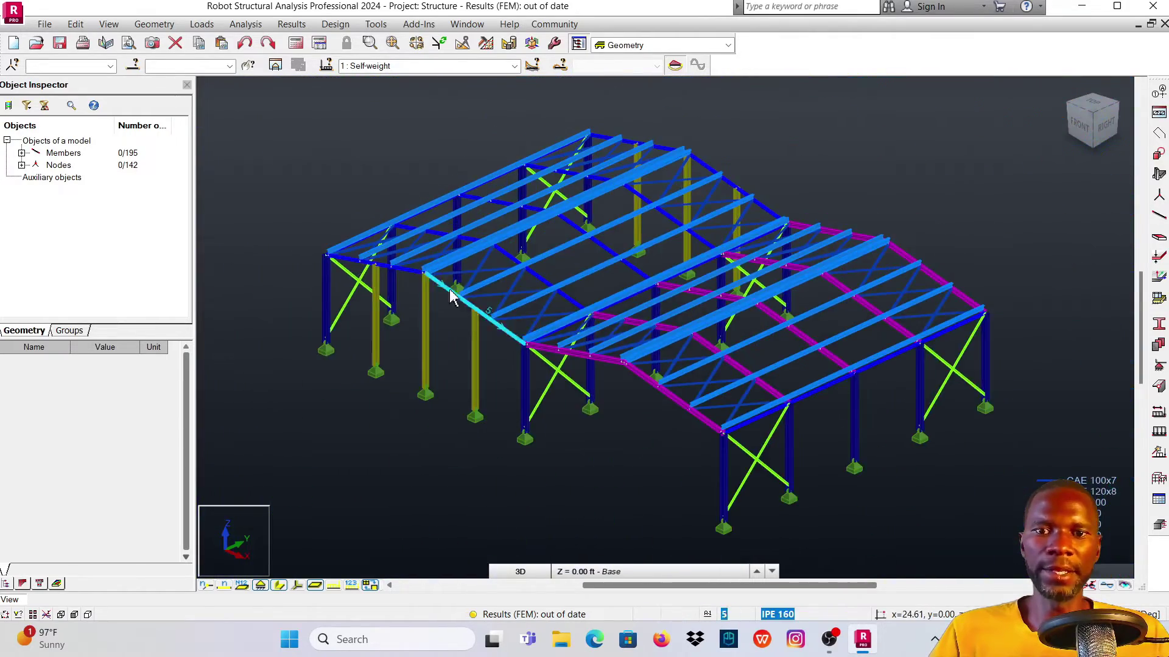
scroll(953, 365, "up", 4)
scroll(953, 366, "up", 3)
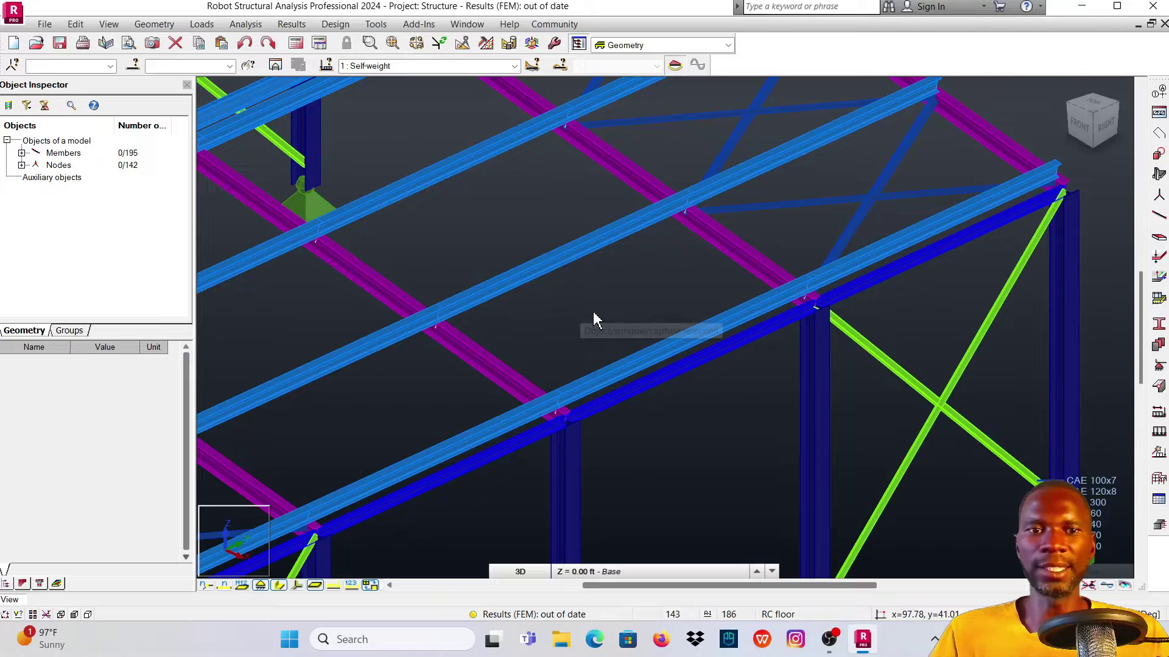
scroll(595, 304, "down", 2)
scroll(595, 300, "down", 3)
scroll(417, 327, "up", 1)
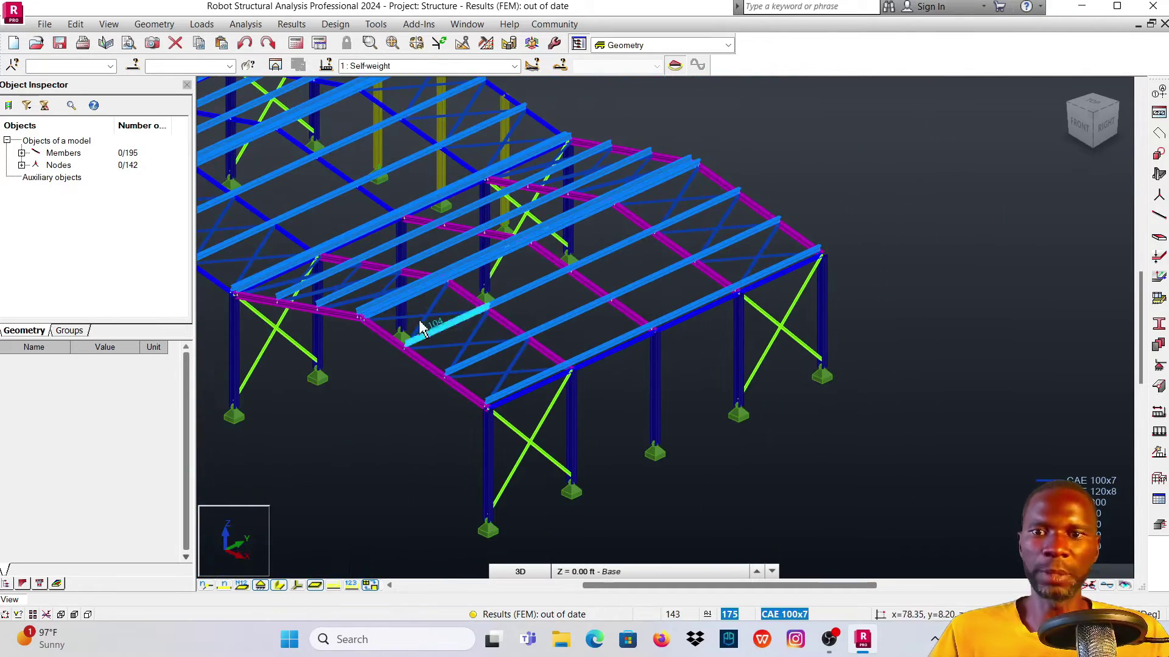
scroll(385, 262, "up", 4)
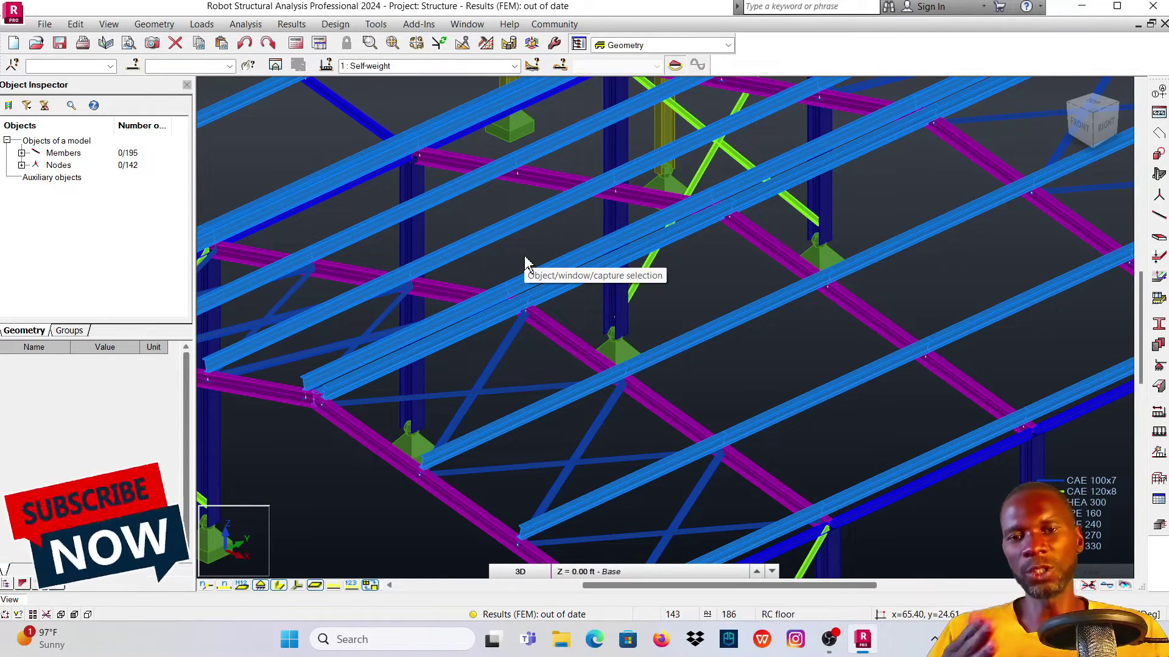
scroll(551, 311, "down", 3)
scroll(550, 310, "down", 2)
middle_click_drag(834, 143, 834, 190)
scroll(757, 186, "up", 3)
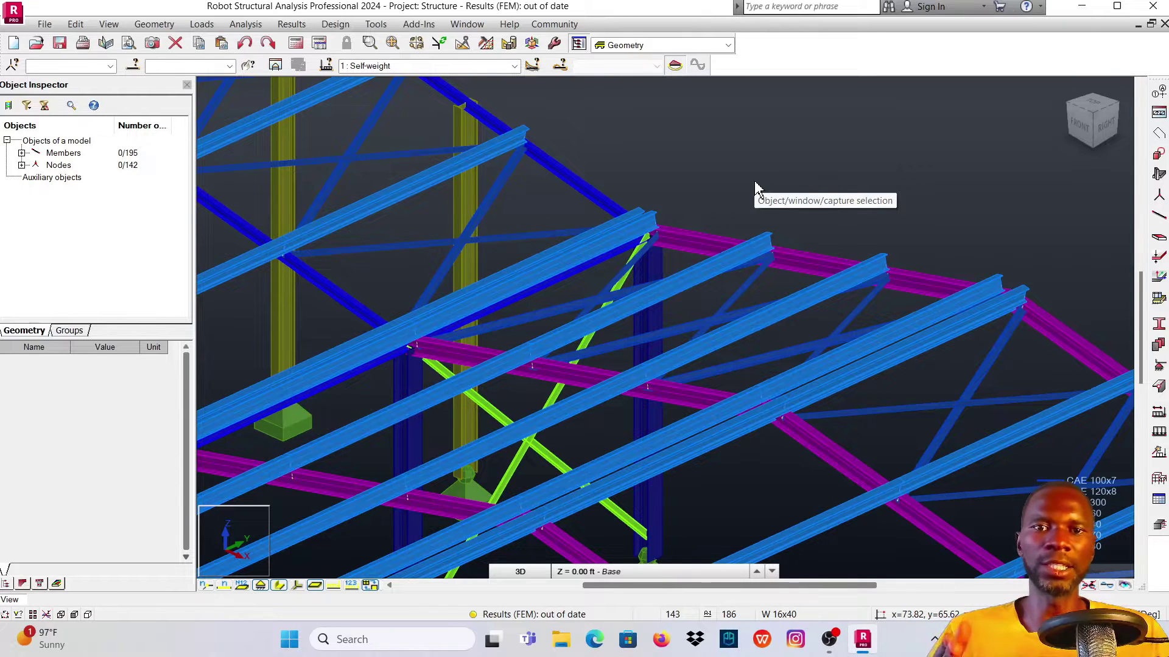
scroll(630, 156, "down", 1)
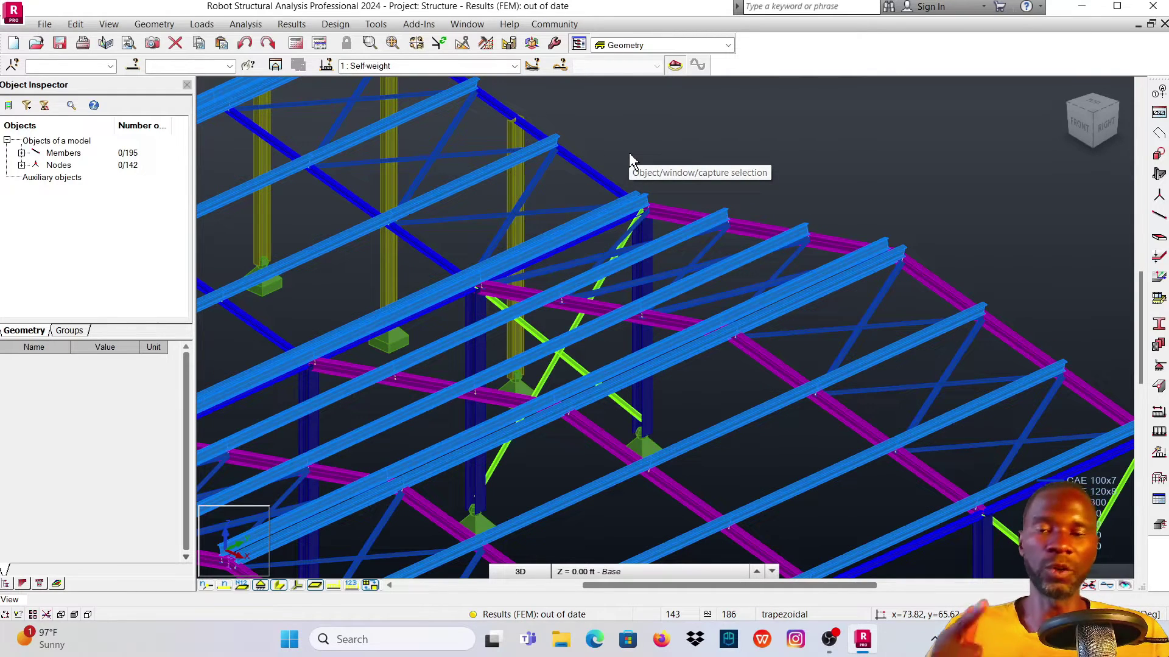
scroll(629, 152, "down", 2)
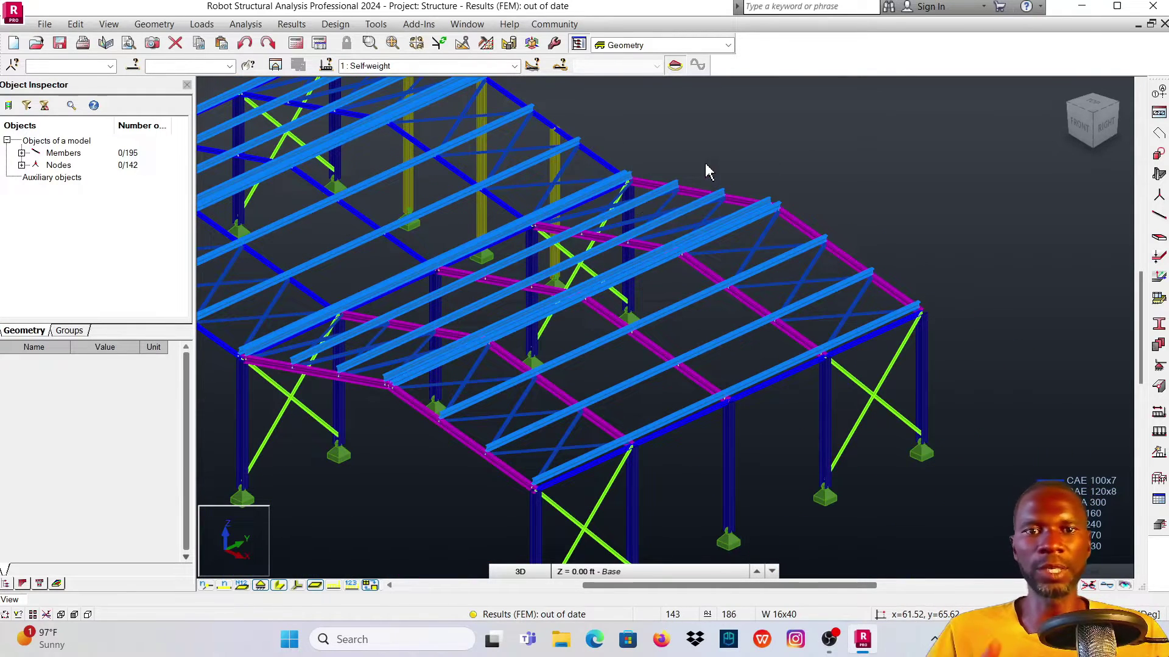
middle_click_drag(705, 170, 749, 152)
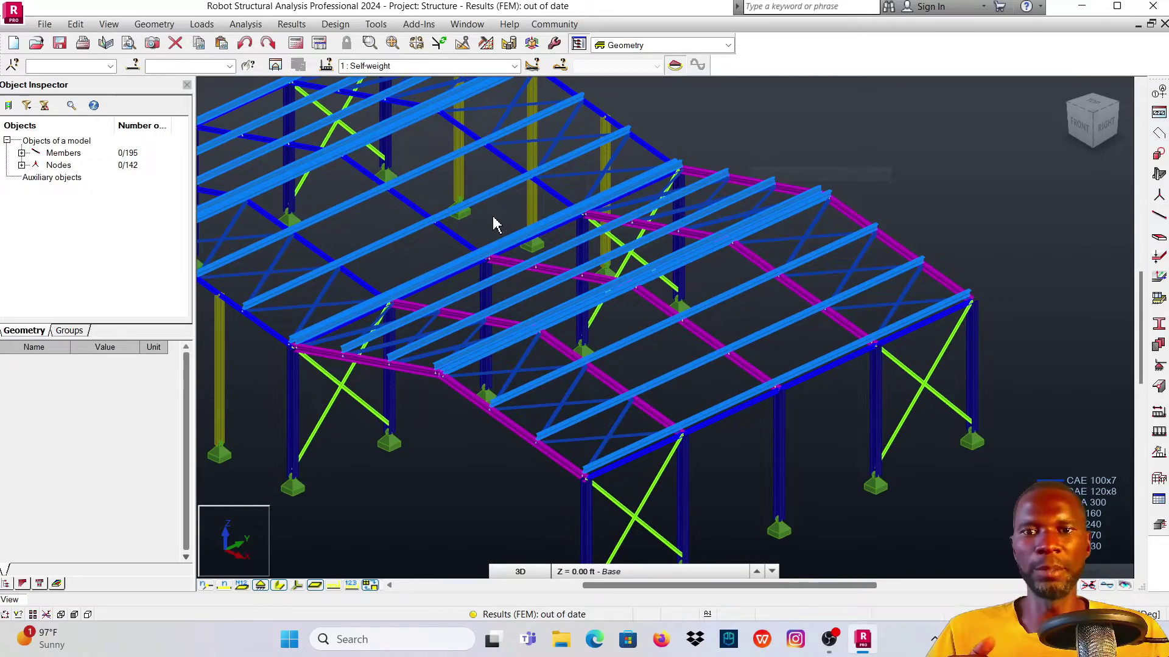
scroll(509, 227, "up", 3)
scroll(410, 251, "up", 2)
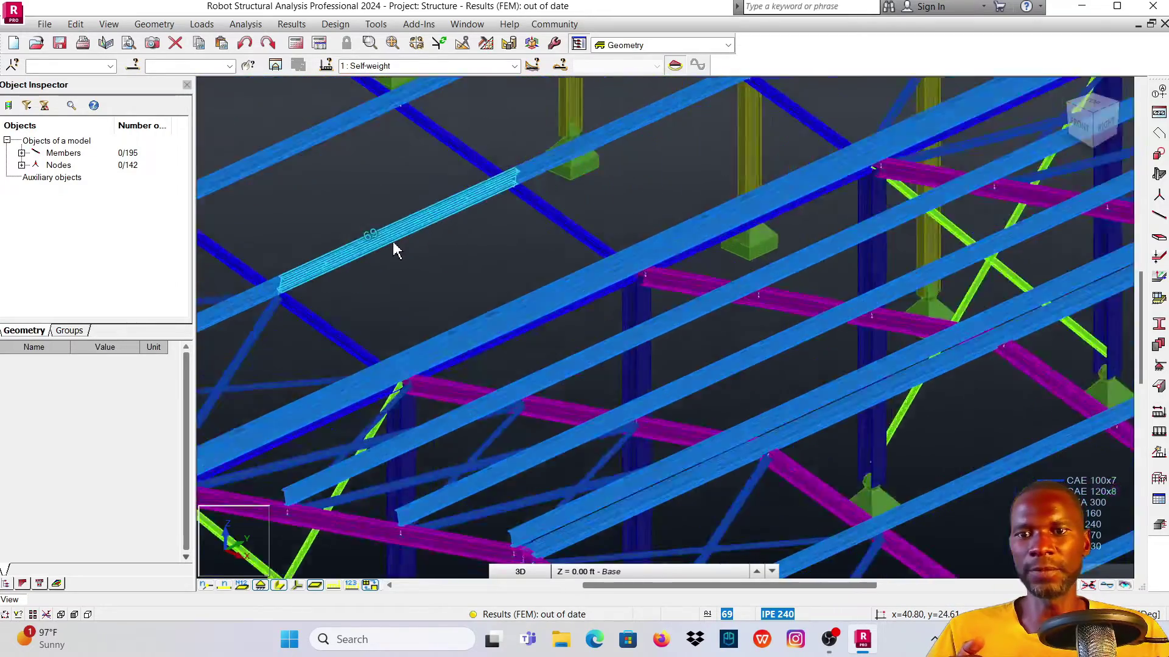
scroll(402, 254, "down", 4)
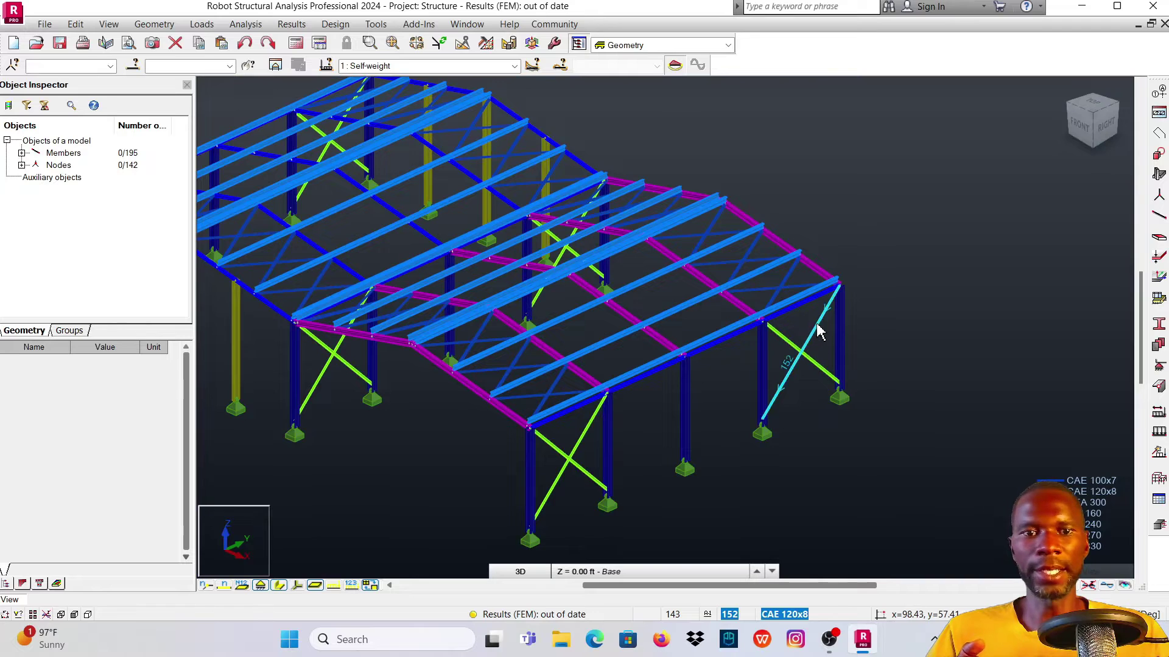
scroll(904, 313, "up", 5)
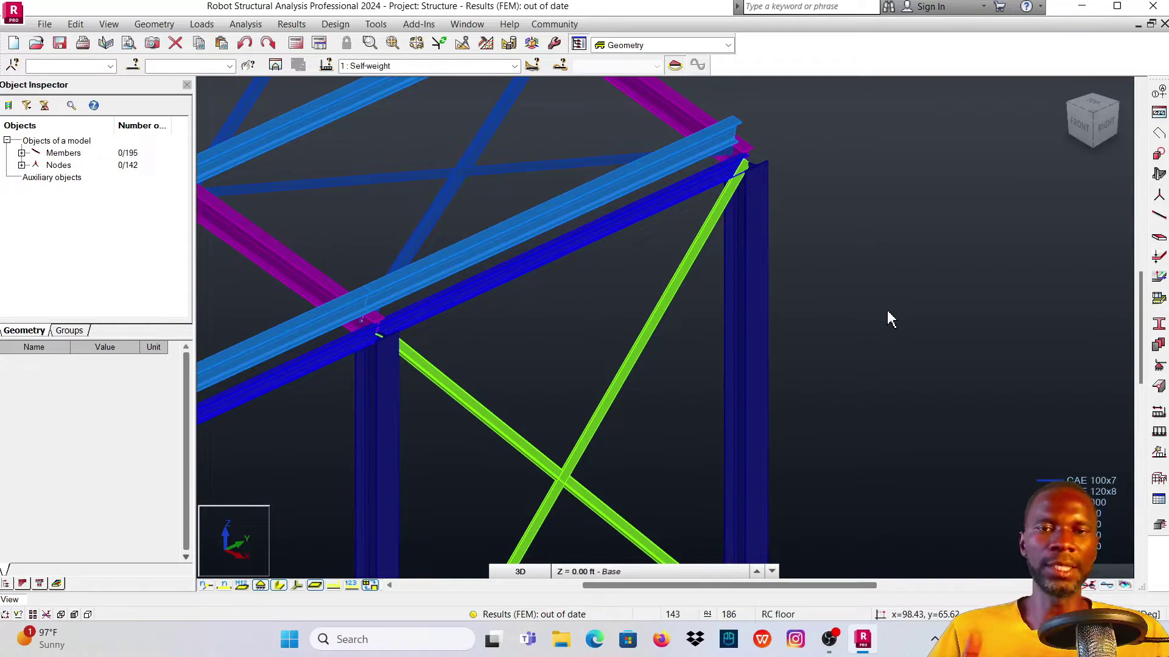
scroll(768, 302, "down", 2)
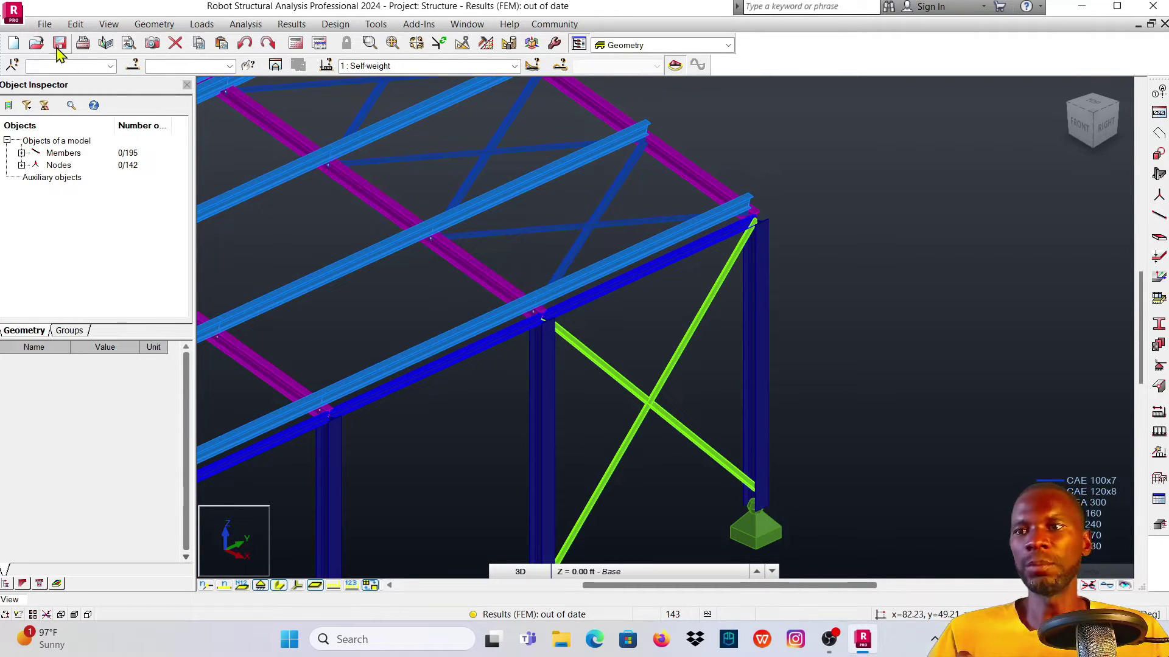
Step: Create a new 3D frame project, answering No to saving changes to Structure
left_click(44, 24)
mouse_move(76, 24)
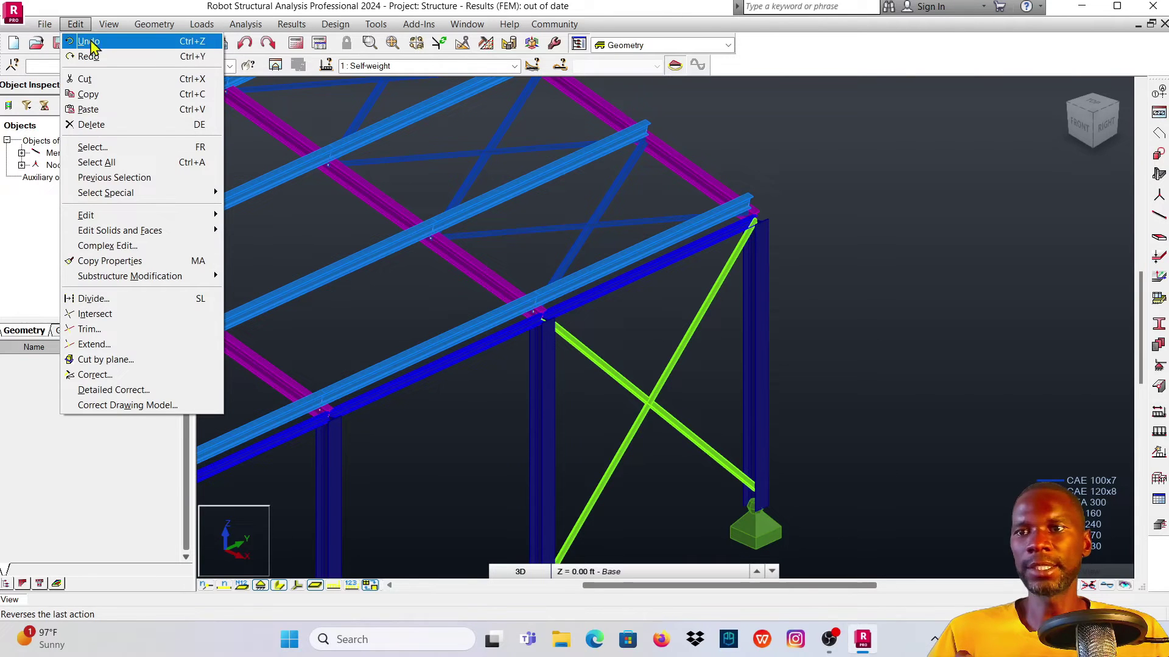
left_click(44, 24)
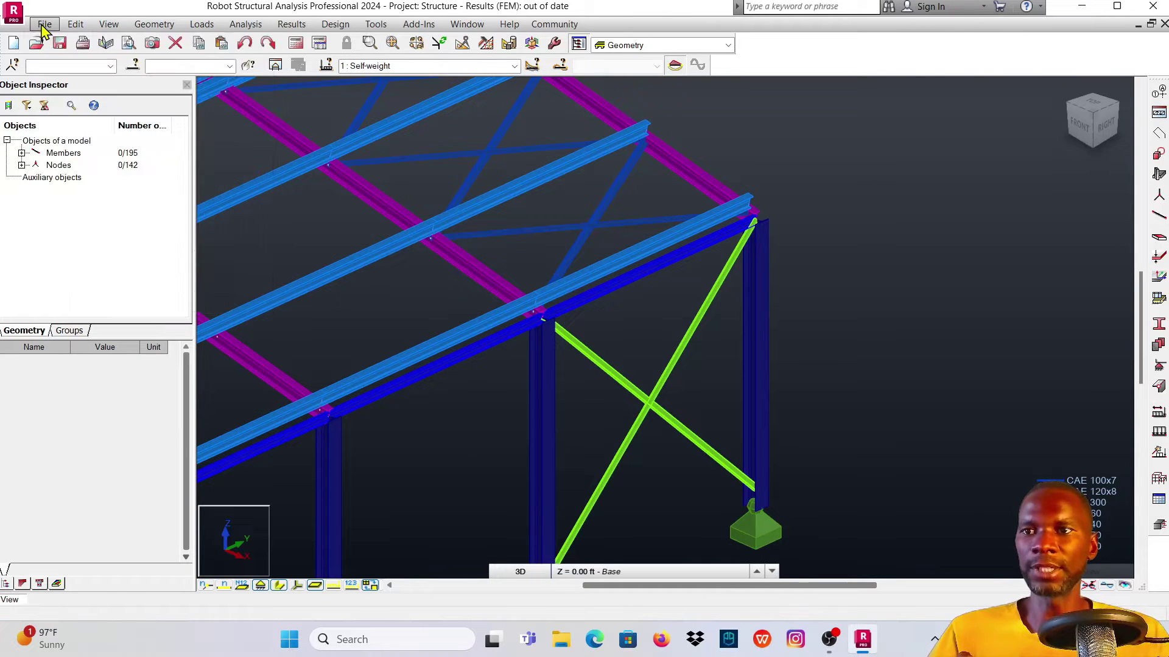
left_click(45, 24)
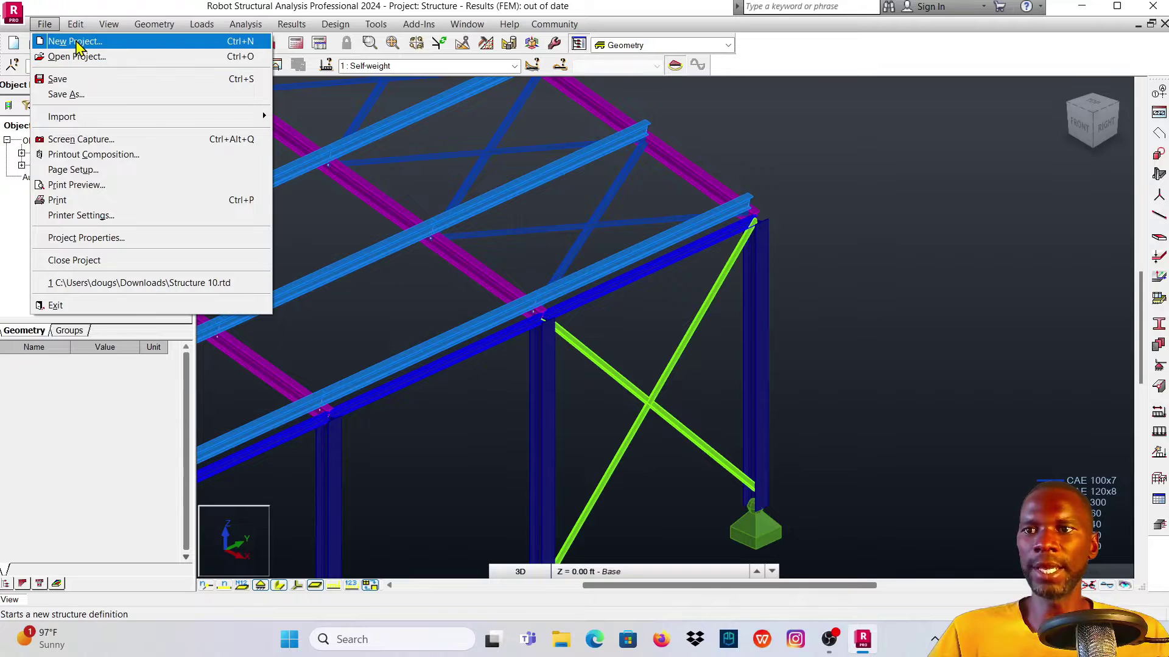
left_click(75, 41)
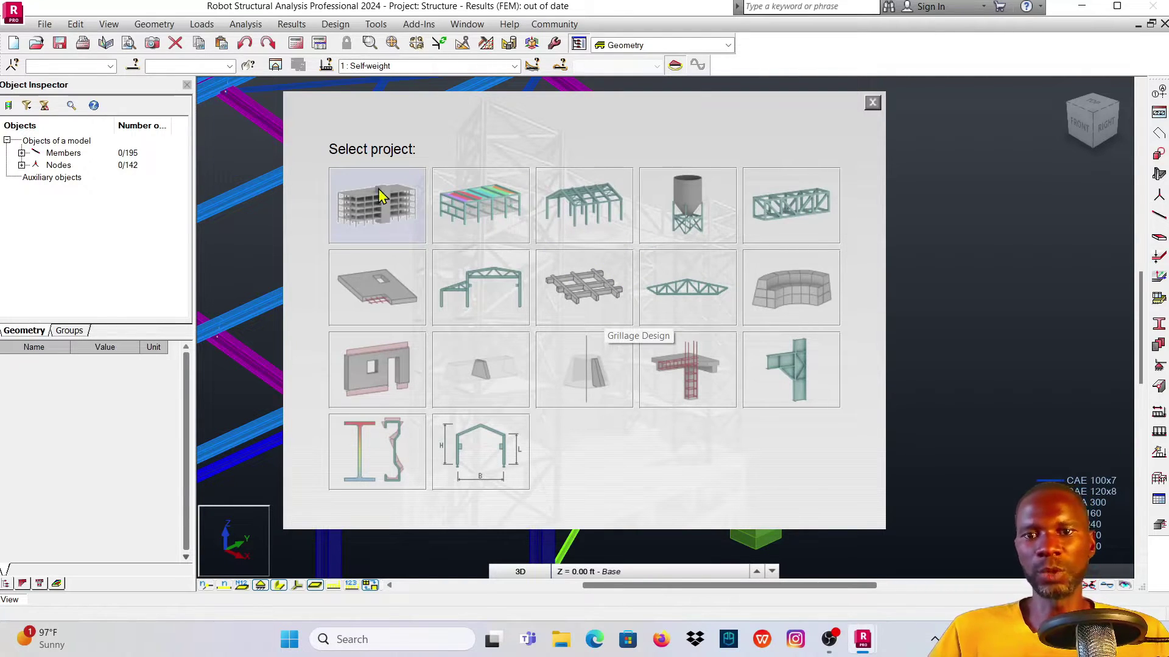
left_click(603, 216)
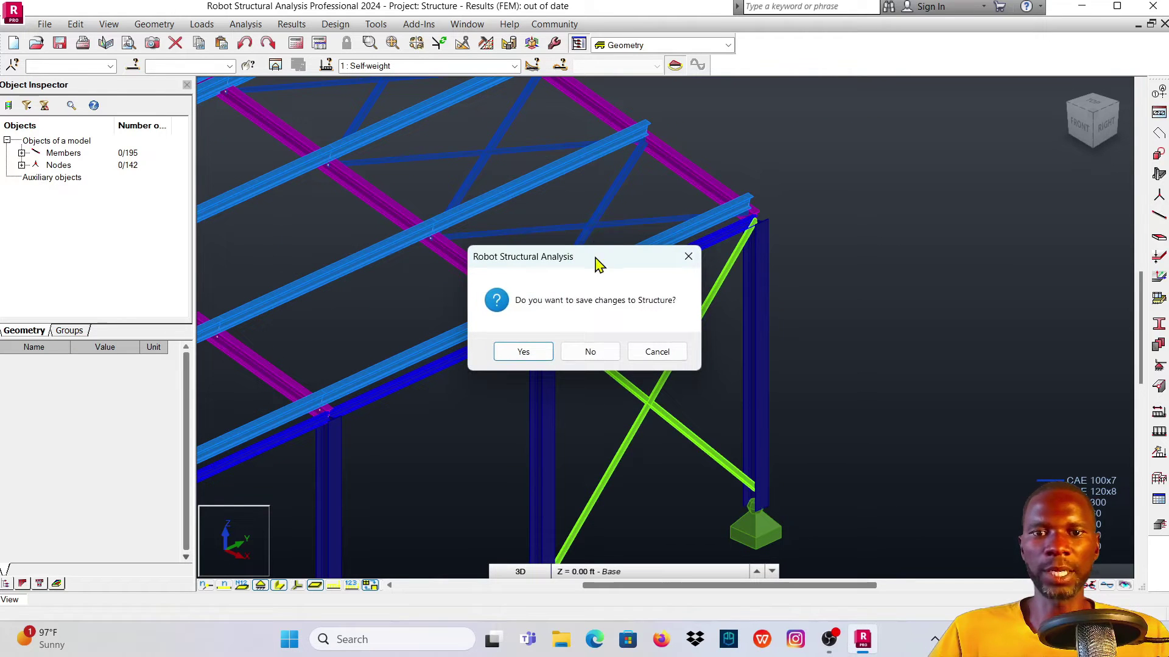
left_click(590, 353)
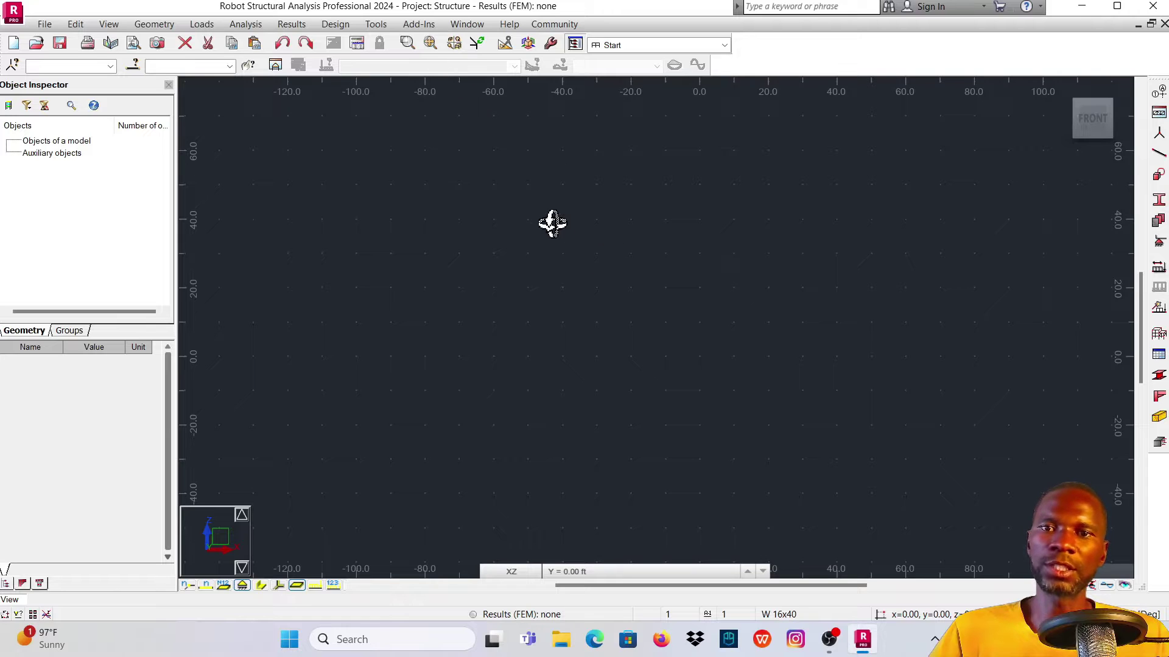
Step: In Job Preferences, set Structure dimensions, Section dimensions and Section properties to mm
left_click(376, 25)
left_click(414, 72)
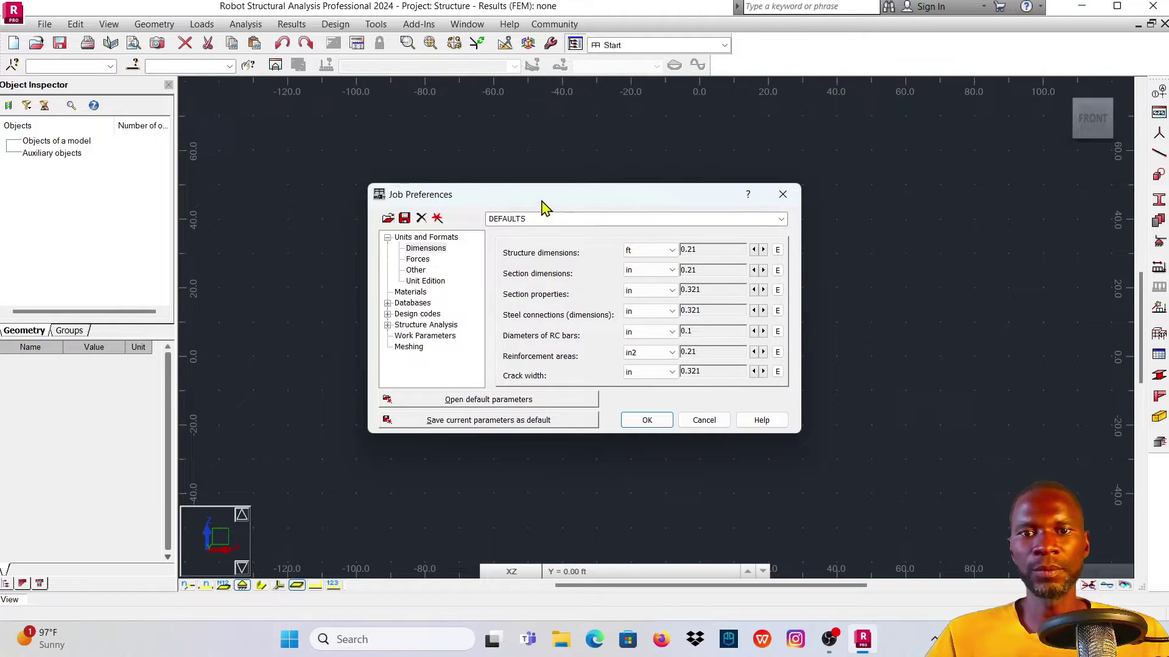
left_click_drag(542, 202, 509, 95)
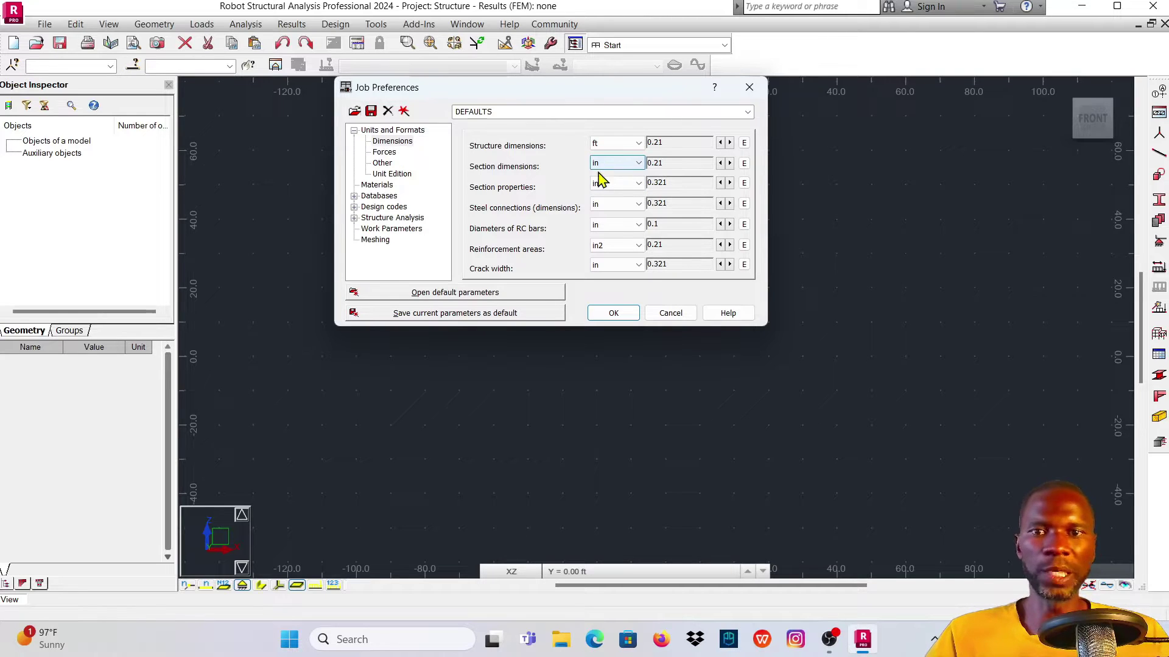
left_click(635, 145)
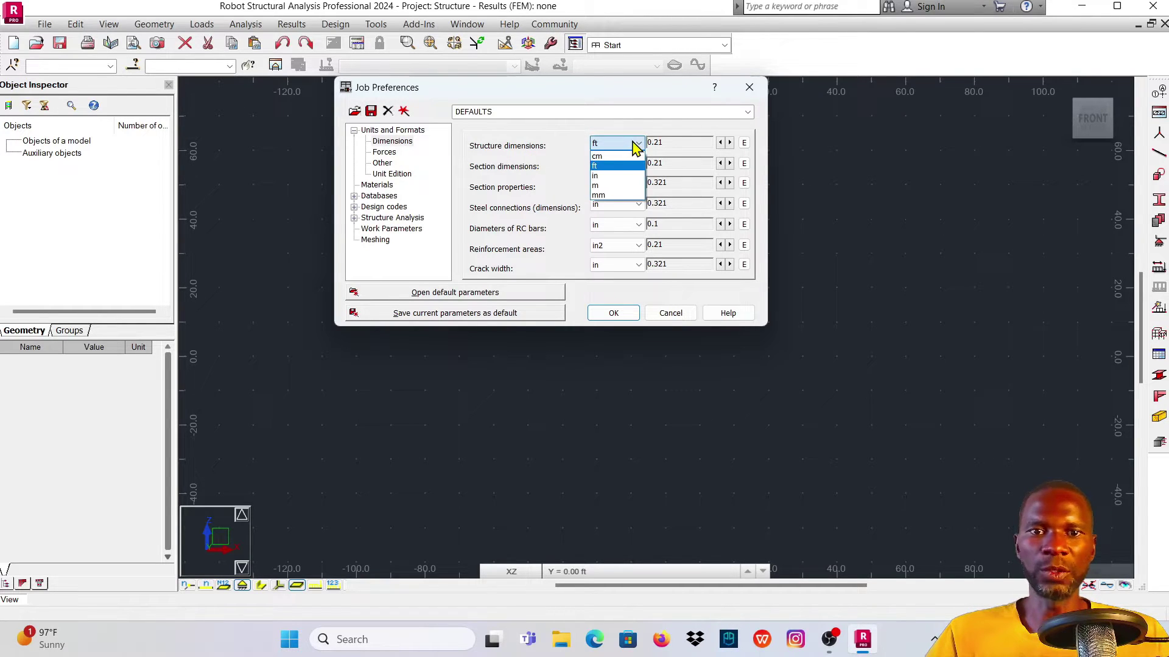
left_click(601, 196)
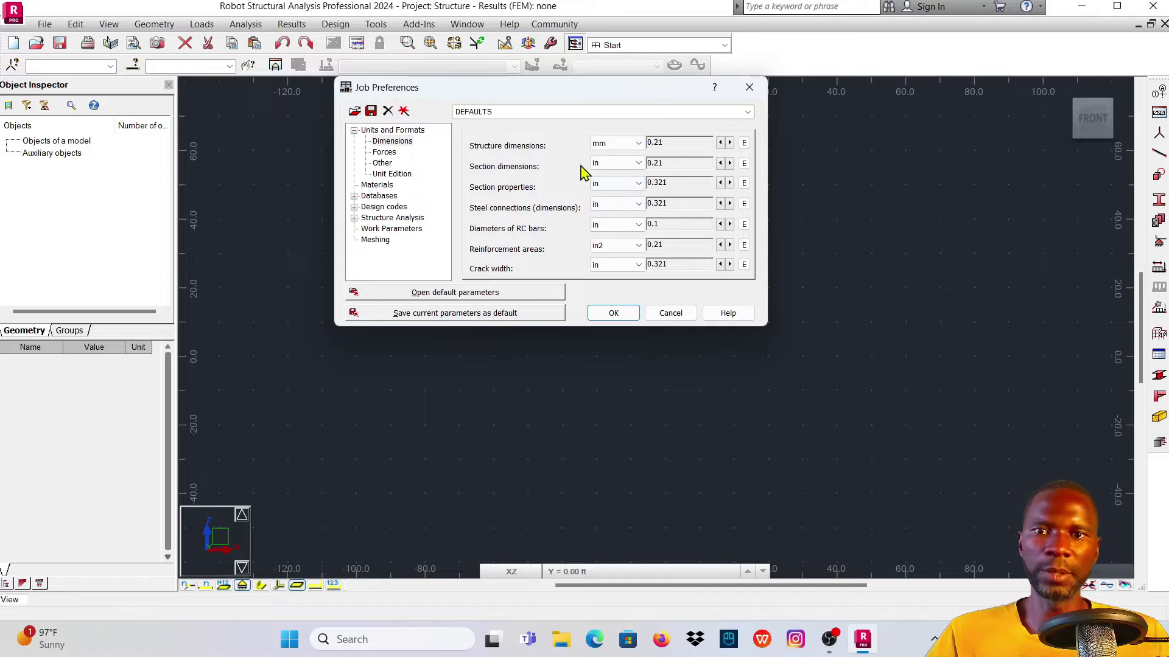
left_click(637, 163)
left_click(599, 215)
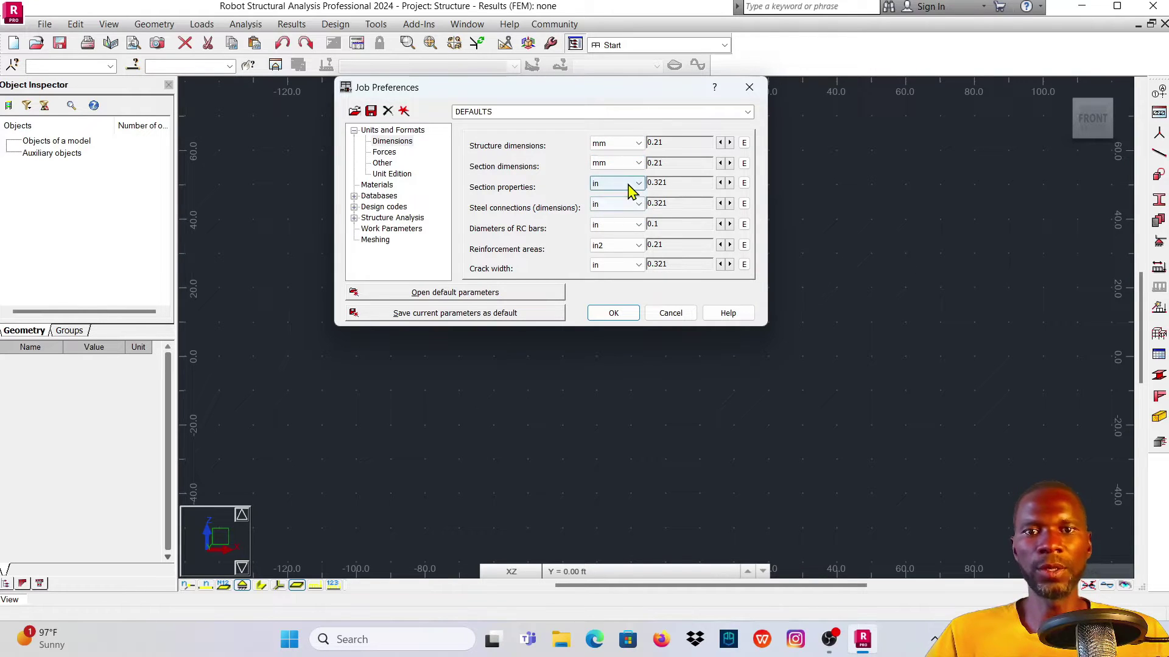
left_click(636, 183)
left_click(601, 236)
Step: Set steel connection, RC bar diameter and crack width units to mm, and confirm
left_click(621, 204)
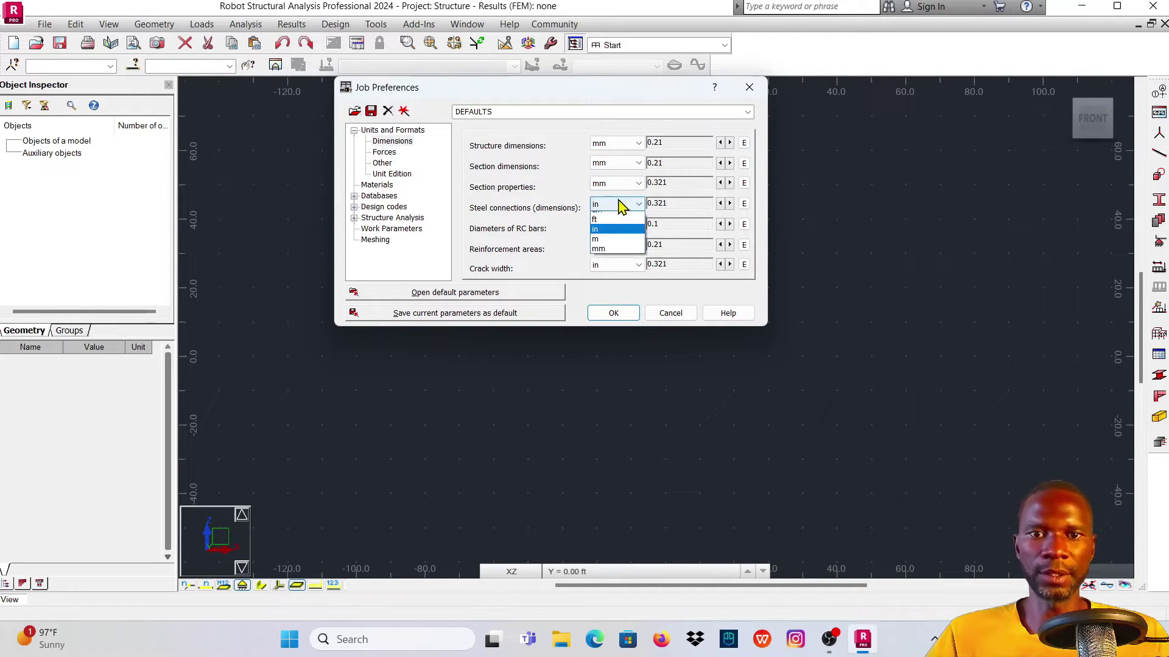
left_click(602, 256)
left_click(633, 225)
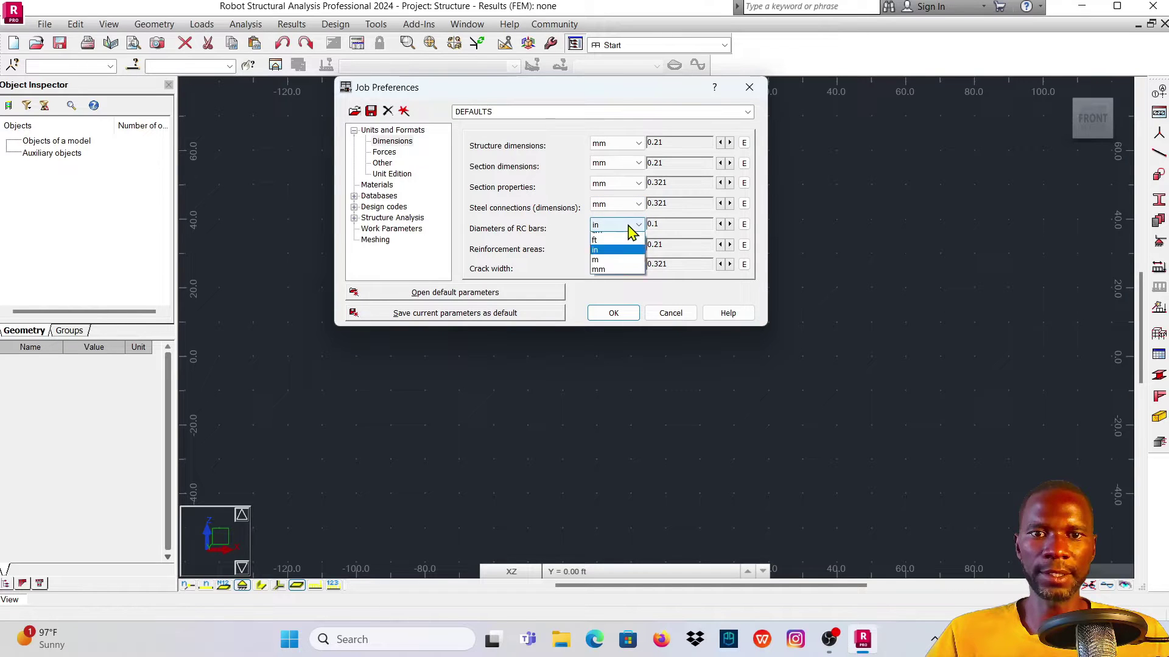
left_click(602, 276)
left_click(609, 265)
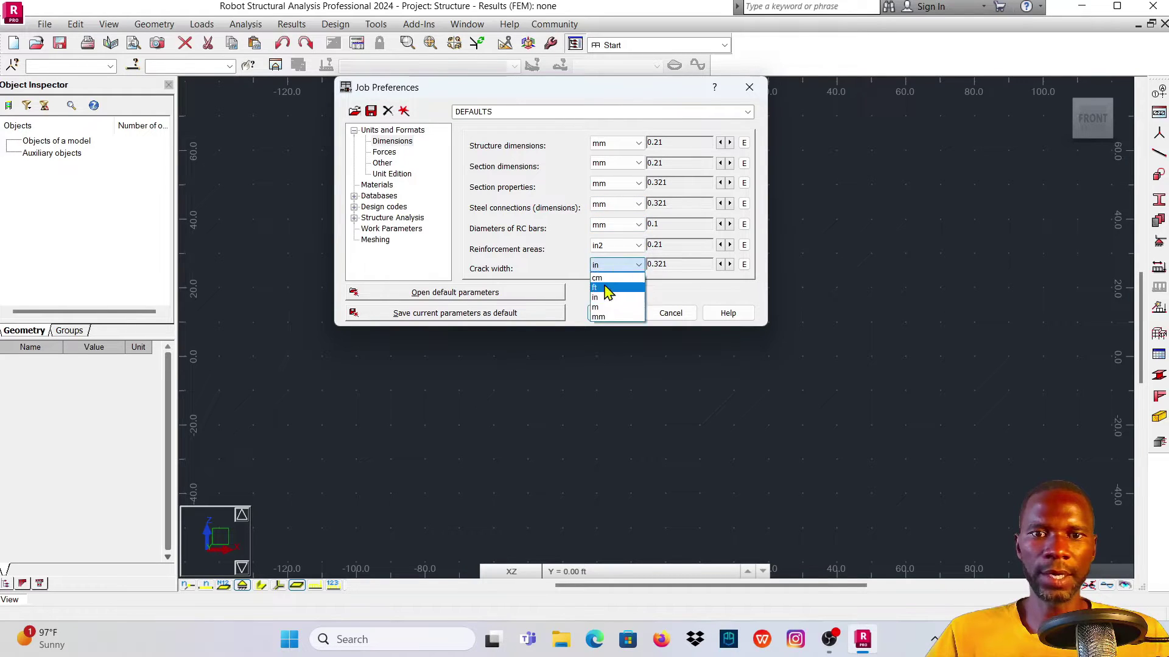
left_click(610, 316)
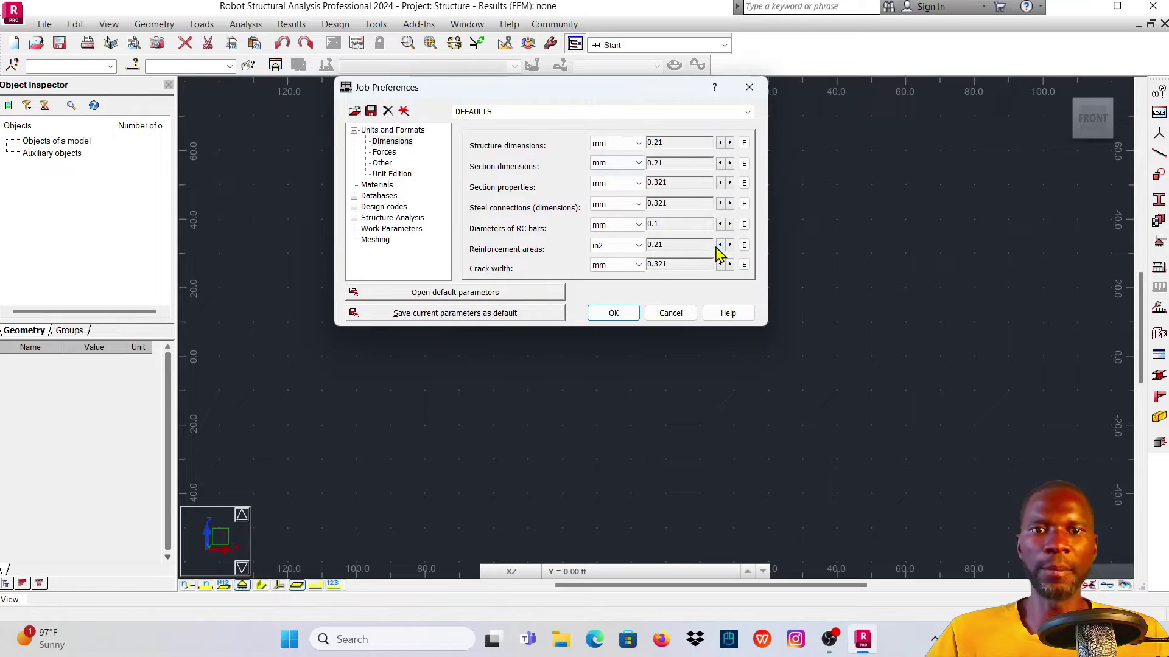
left_click(612, 315)
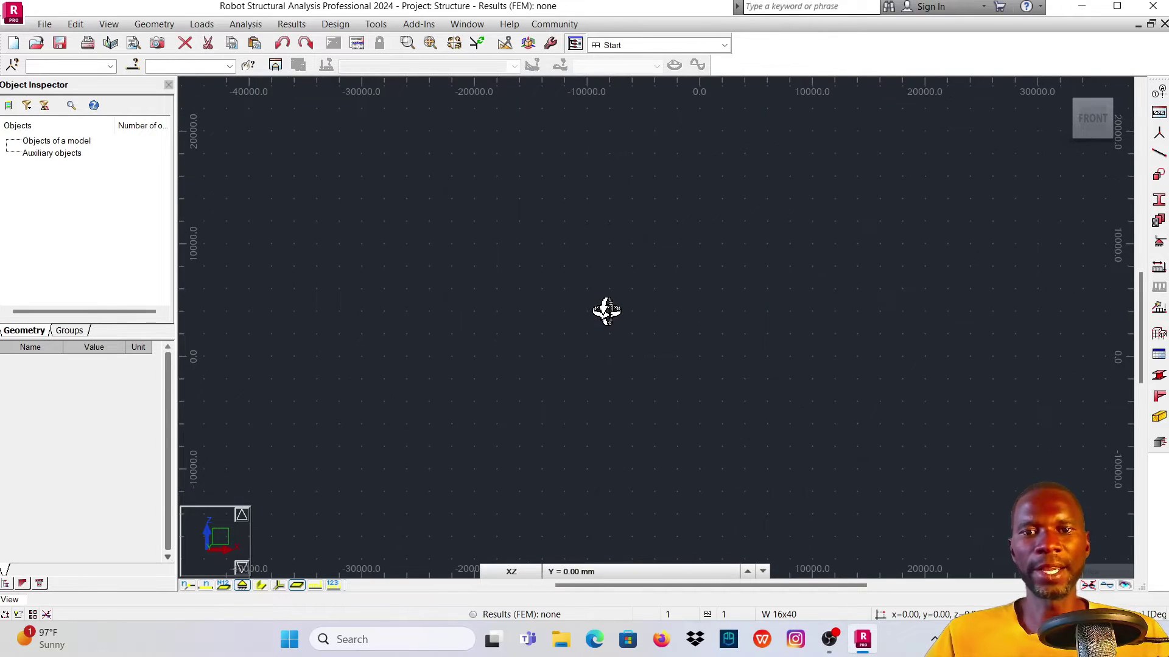
Step: Launch Frame Generator from Add-Ins, showing one bay of 5 frames at 5000 mm
scroll(597, 271, "down", 1)
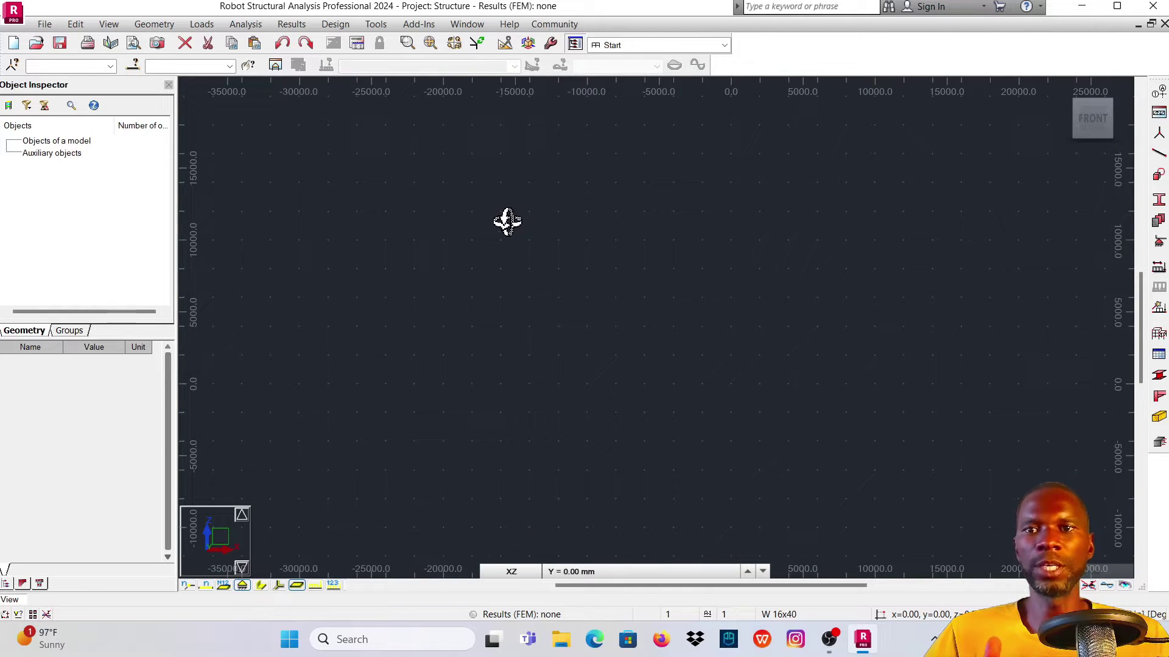
left_click(425, 25)
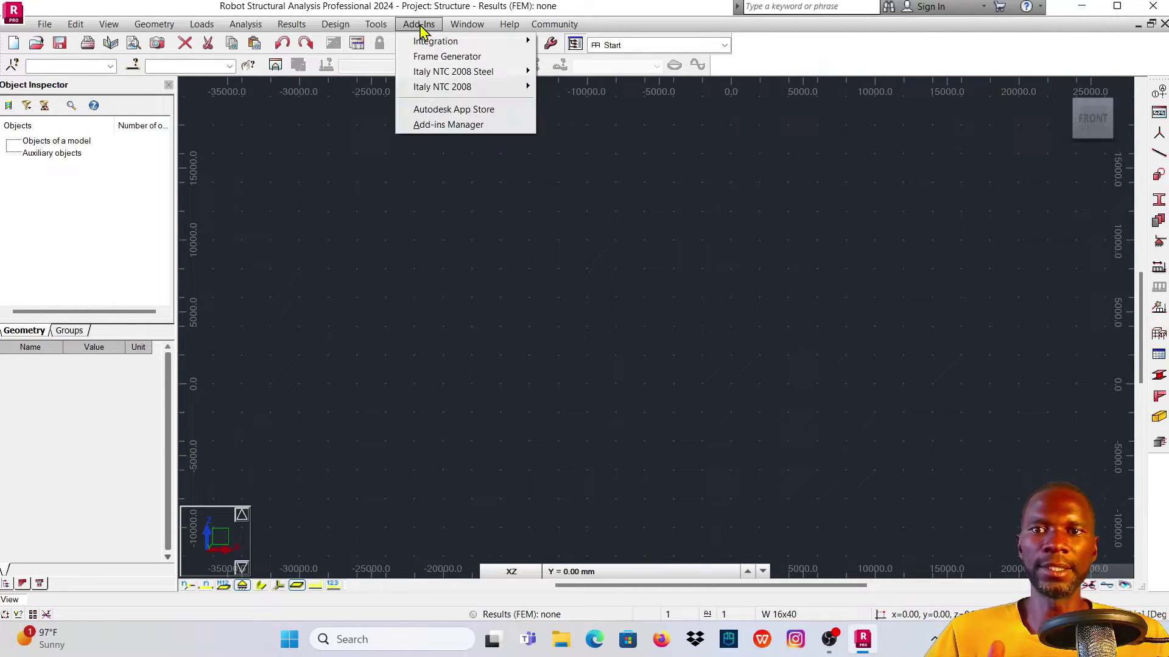
left_click(460, 57)
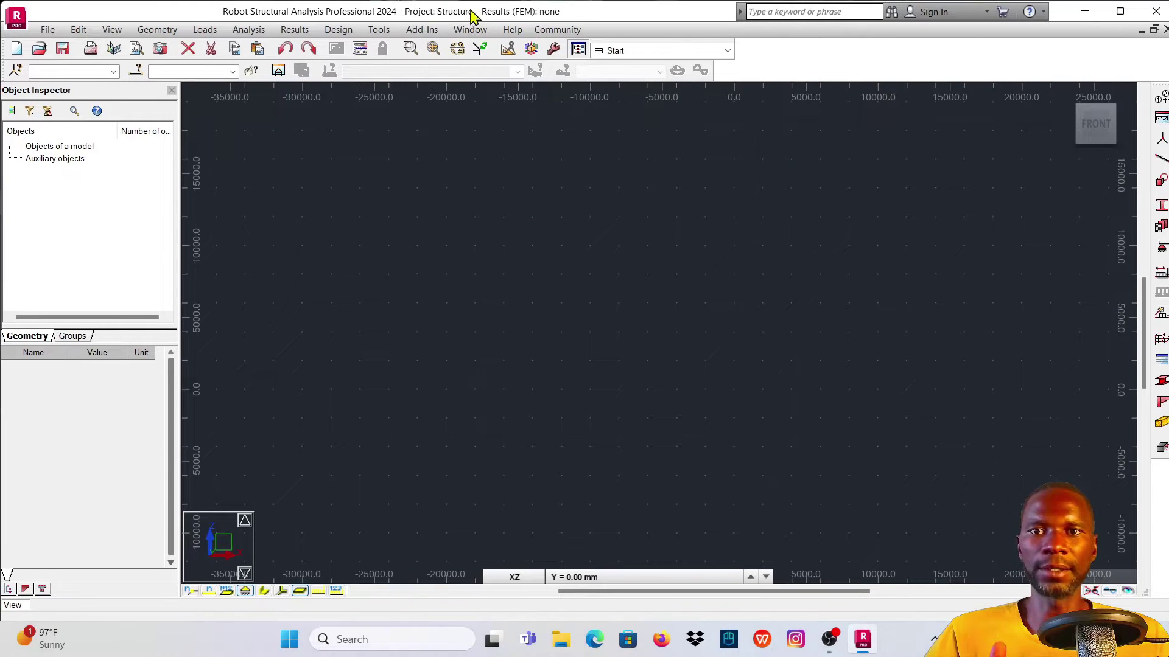
left_click(421, 30)
left_click(449, 61)
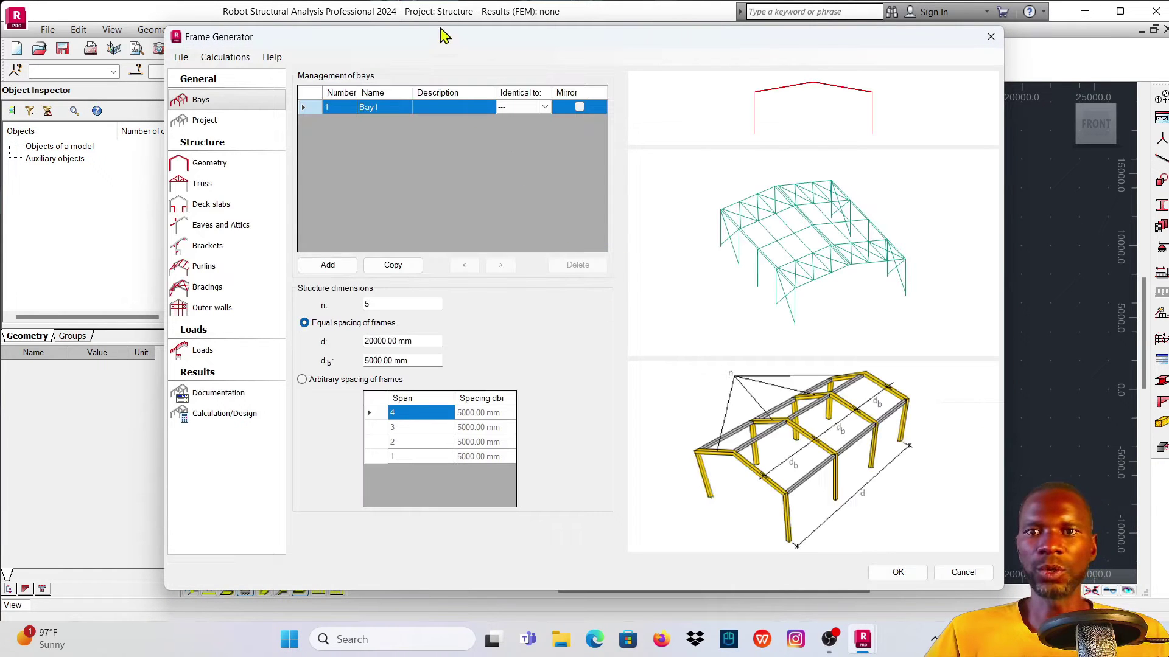
Step: Add Bay2 beside Bay1 and rotate the preview to inspect both bays
left_click_drag(443, 35, 409, 39)
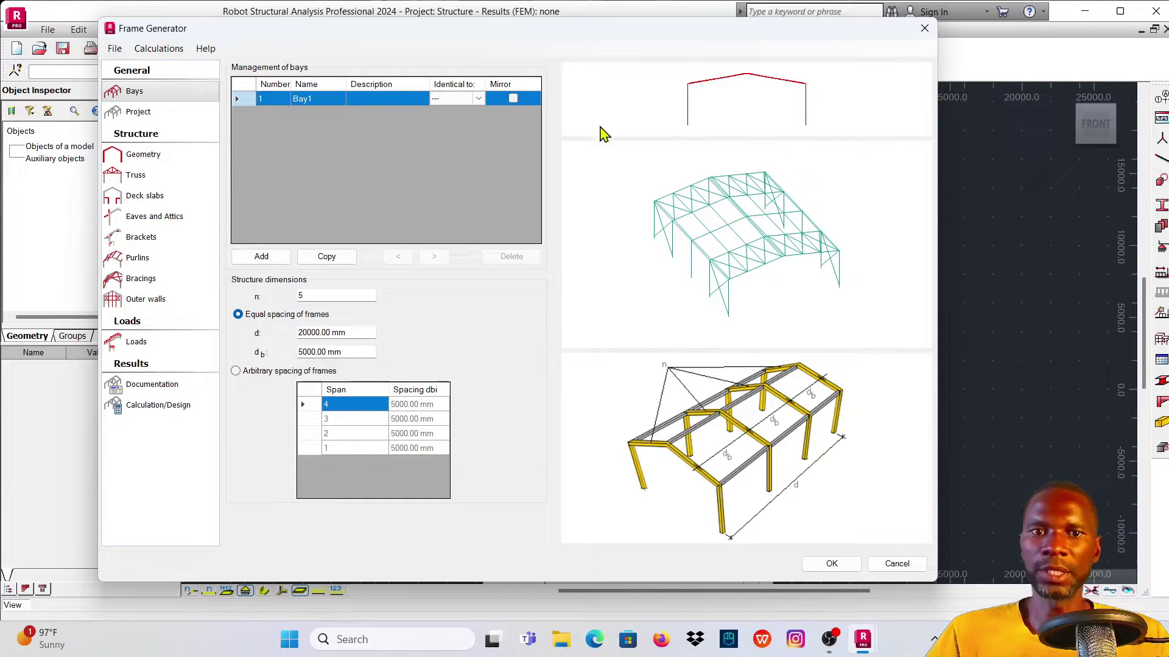
scroll(762, 241, "up", 2)
scroll(765, 238, "down", 3)
scroll(768, 244, "up", 2)
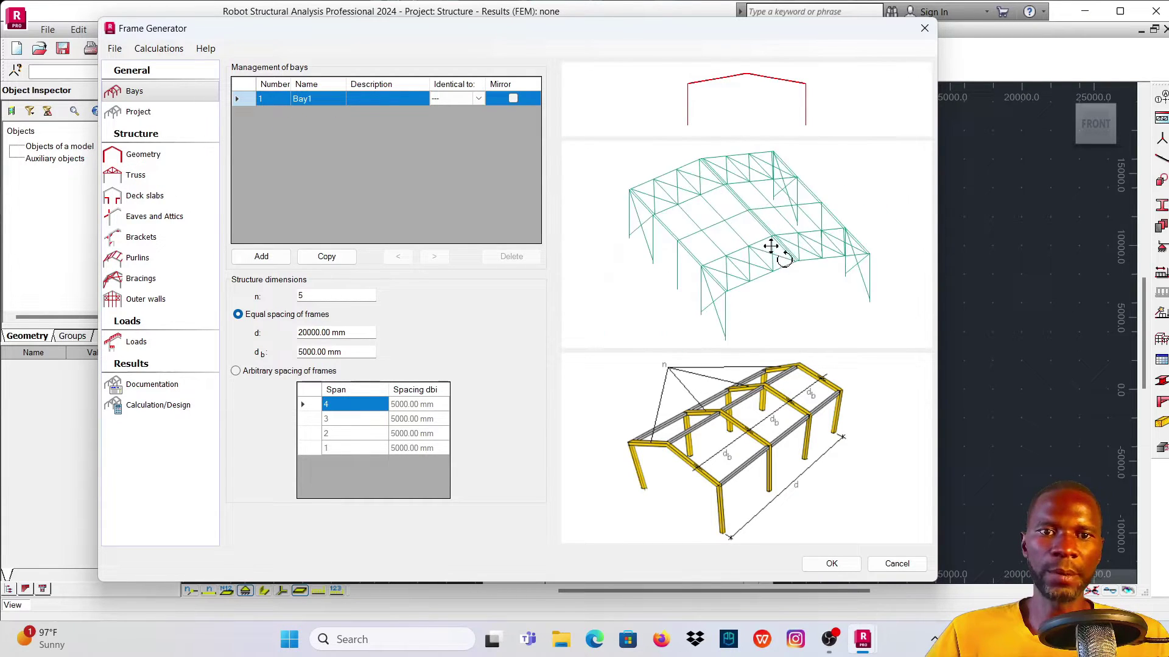
scroll(749, 243, "down", 2)
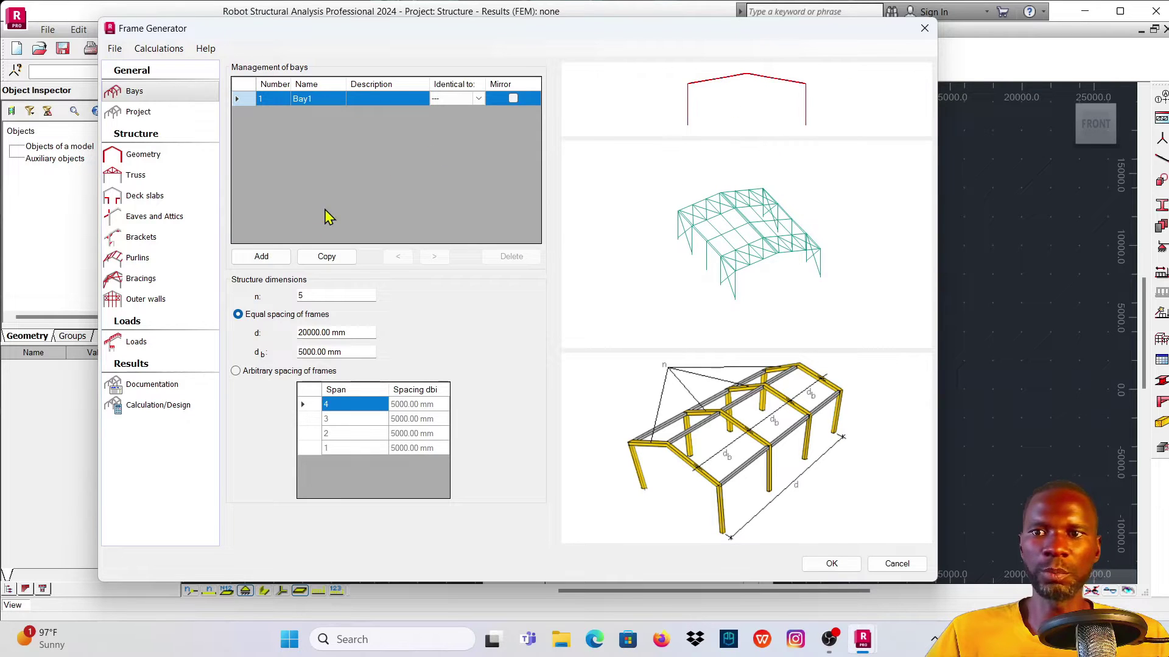
left_click(261, 256)
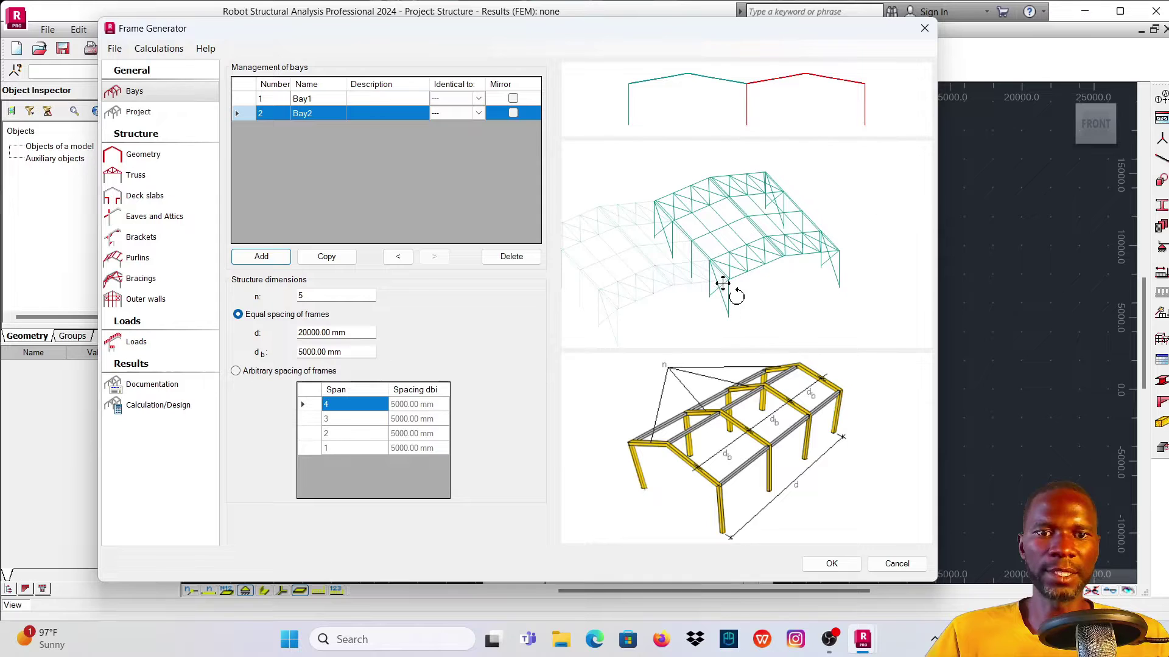
left_click_drag(725, 280, 730, 235)
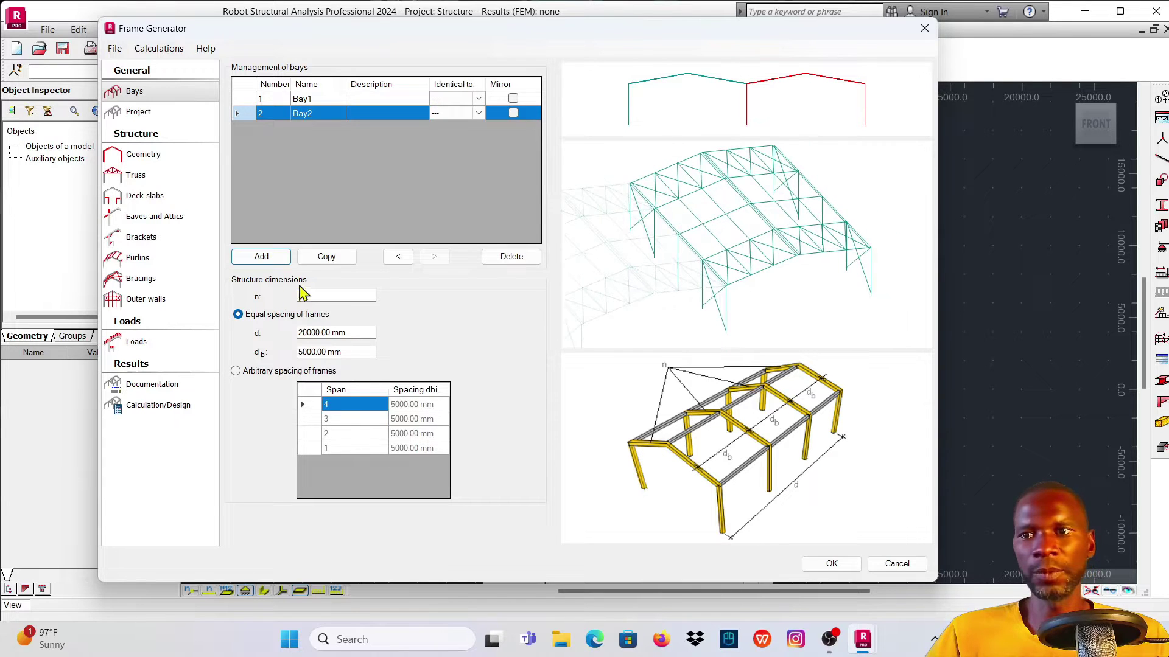
left_click(151, 158)
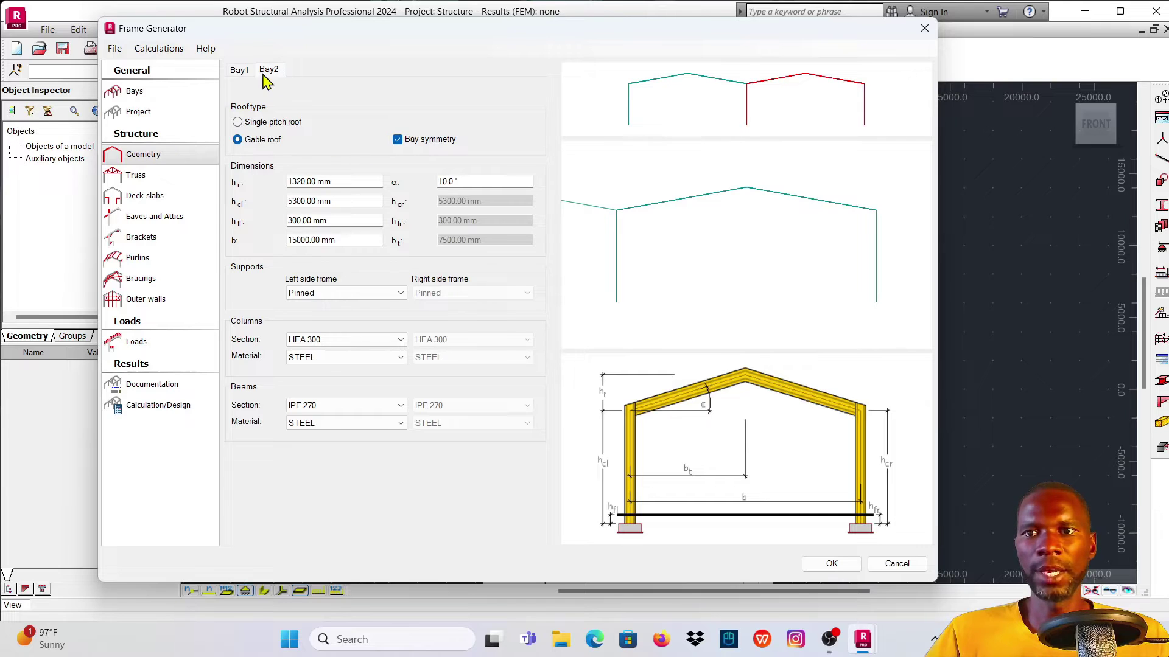
Step: Try single-pitch roofs on Bay1 and Bay2, revert both to gable, and toggle Bay1's symmetry
left_click(239, 72)
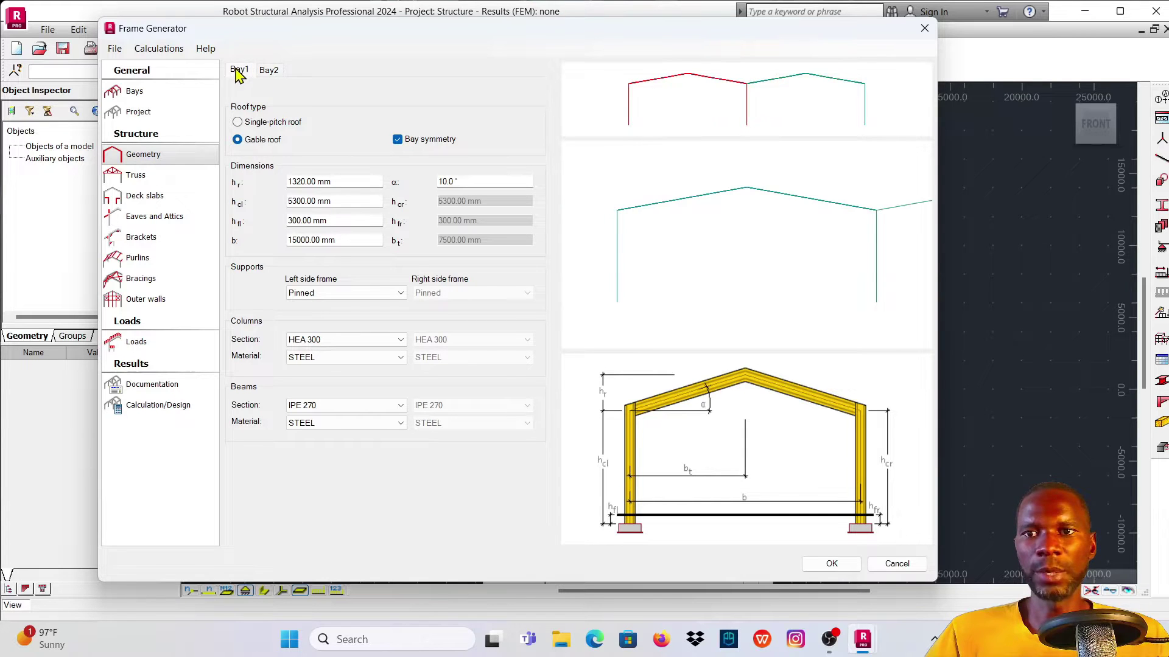
left_click(268, 71)
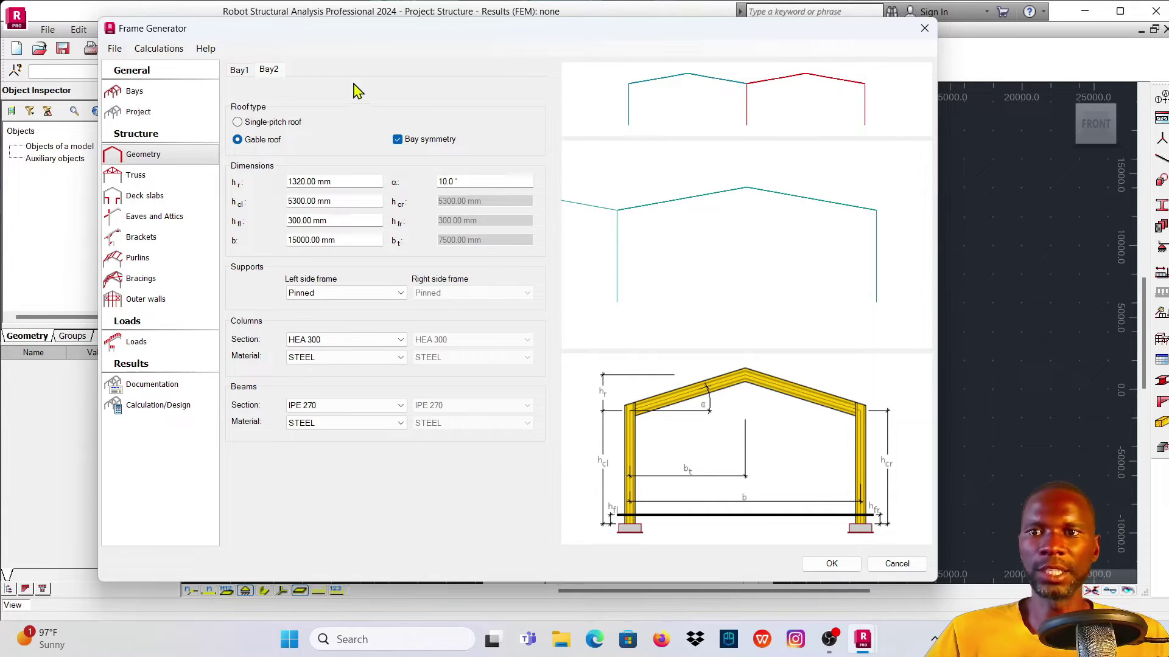
left_click(240, 74)
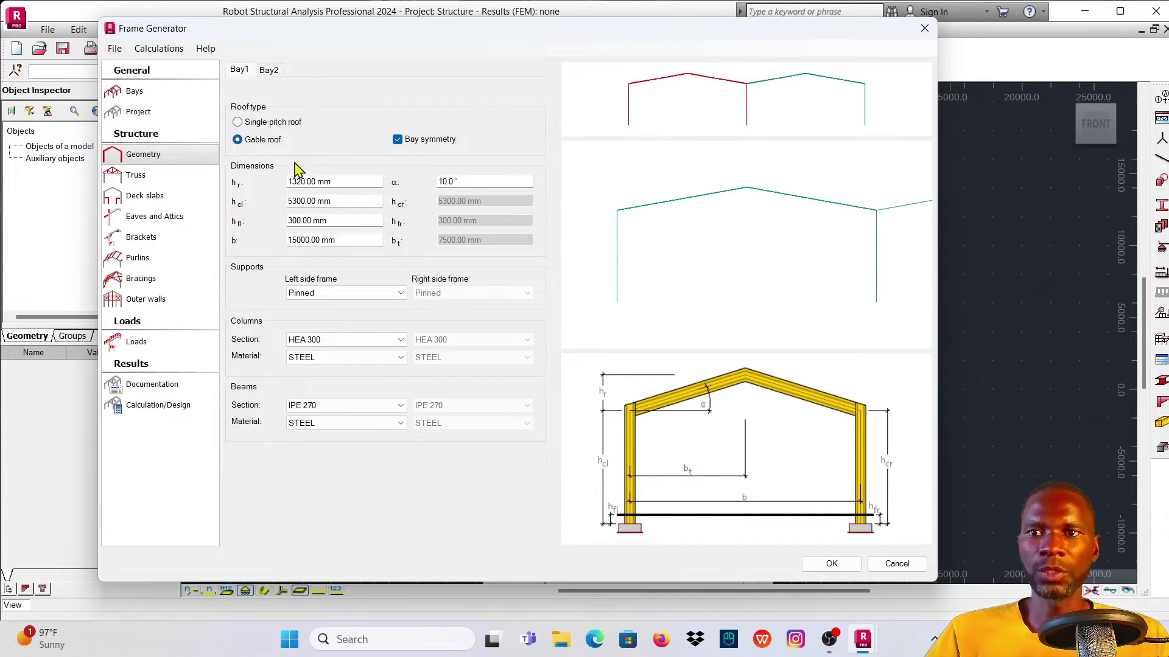
left_click(237, 122)
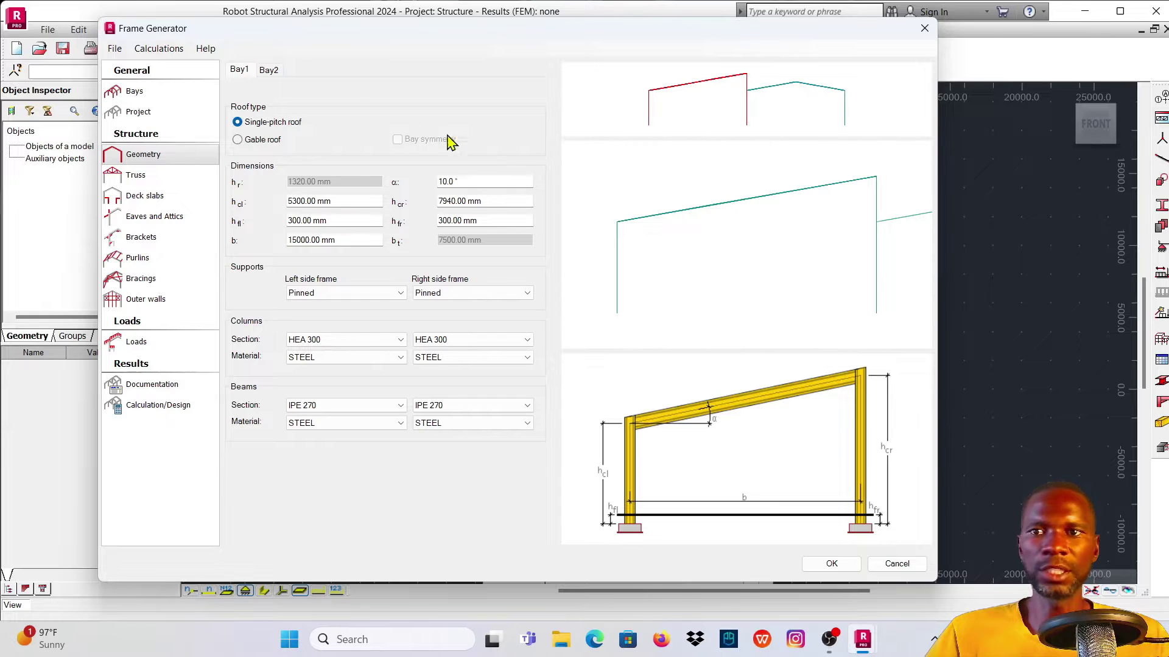
left_click(274, 71)
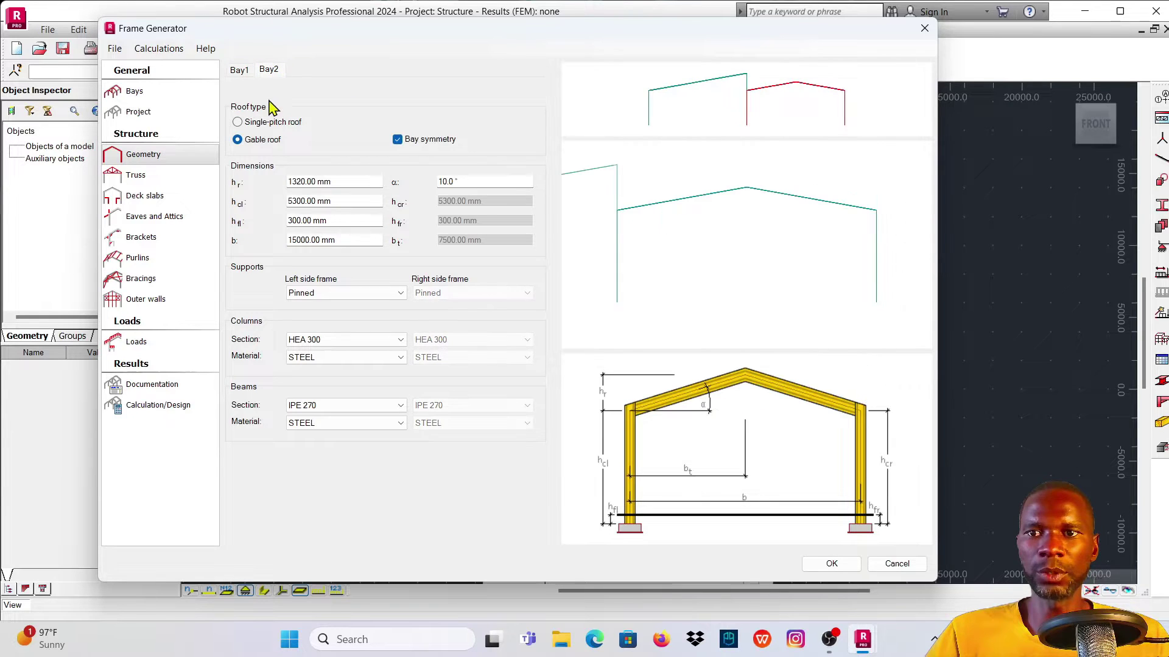
left_click(237, 122)
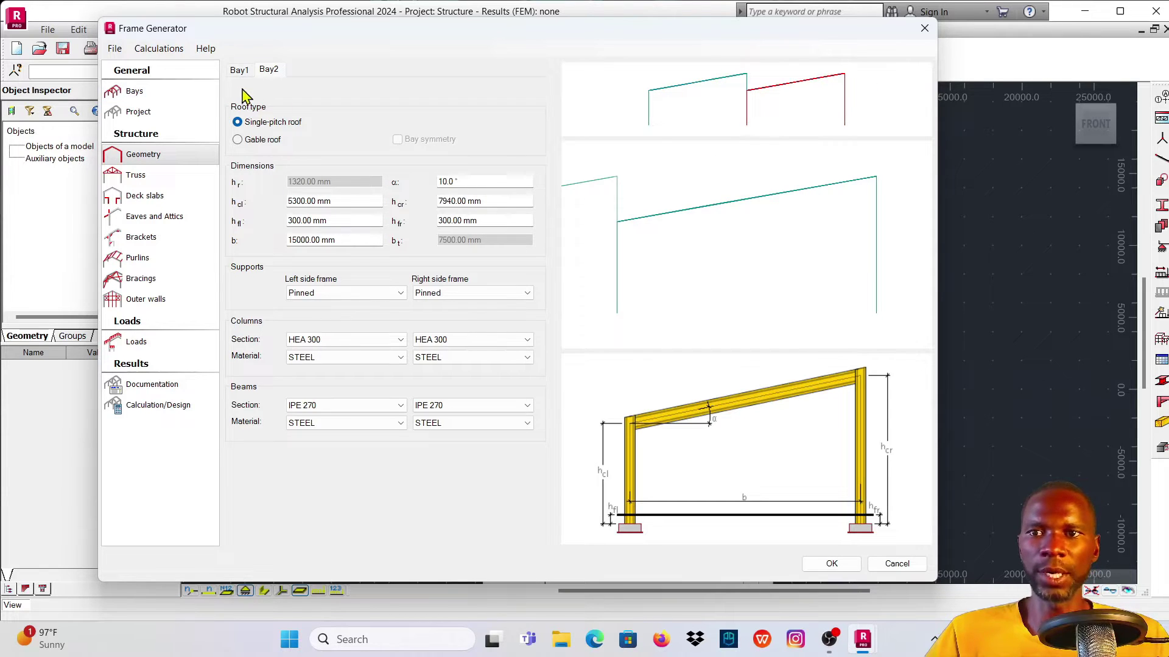
left_click(238, 140)
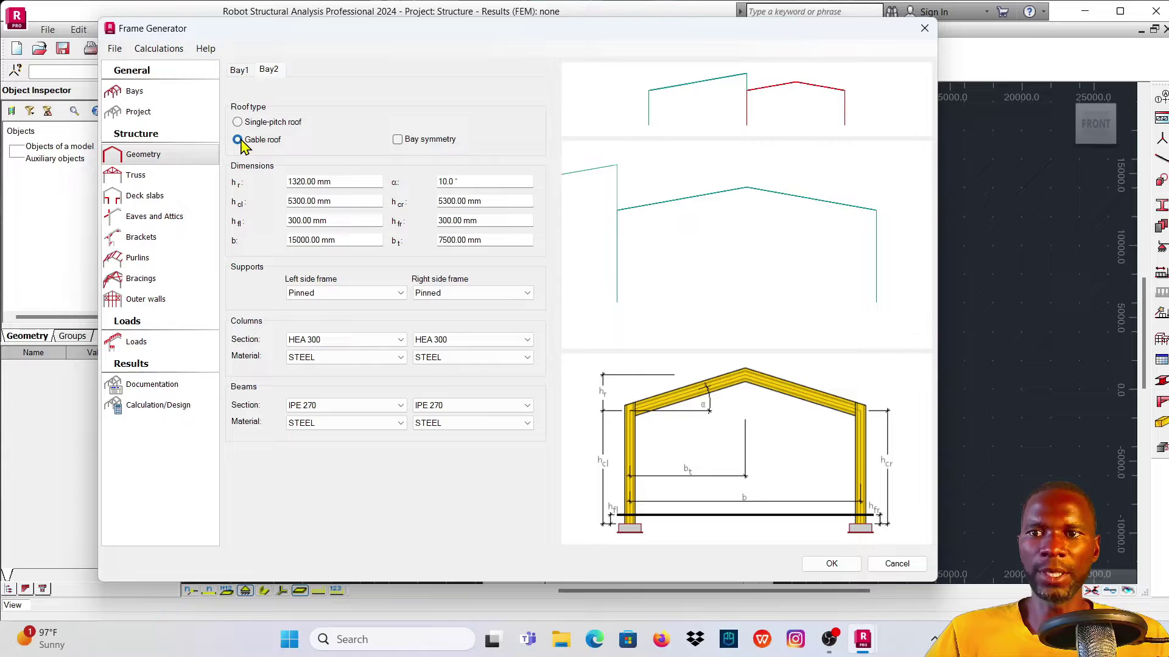
left_click(246, 73)
left_click(238, 140)
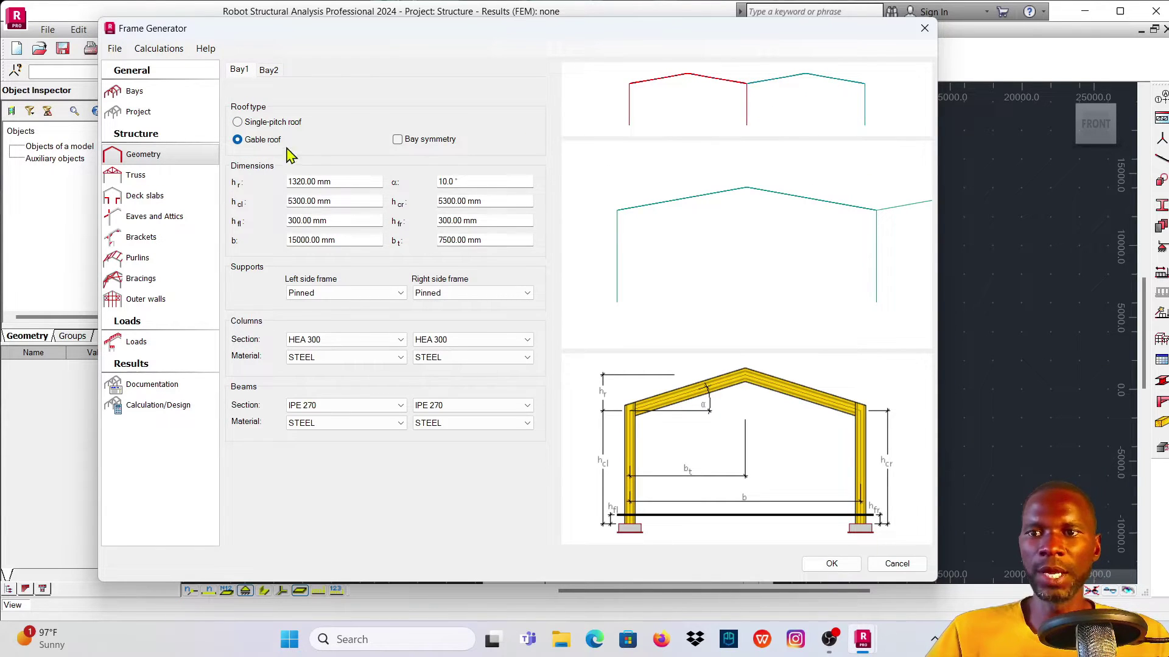
left_click(399, 142)
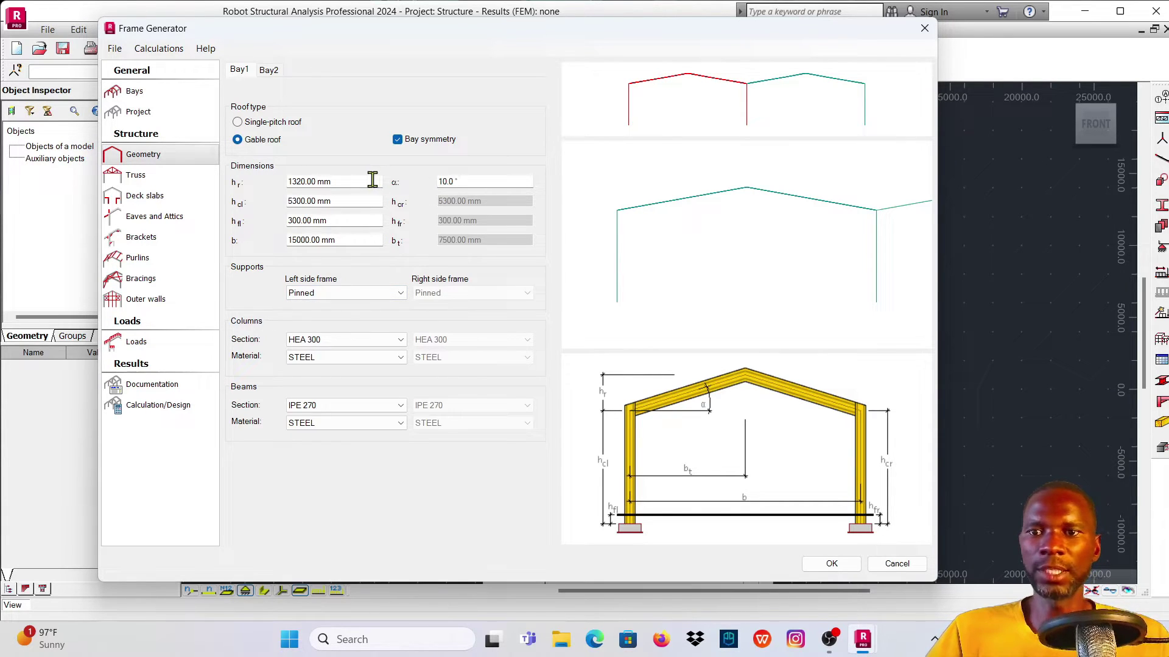
Step: Set the roof pitch α to 12° on Bay1 and Bay2, giving a 1594.17 mm rise
left_click(343, 183)
left_click(483, 183)
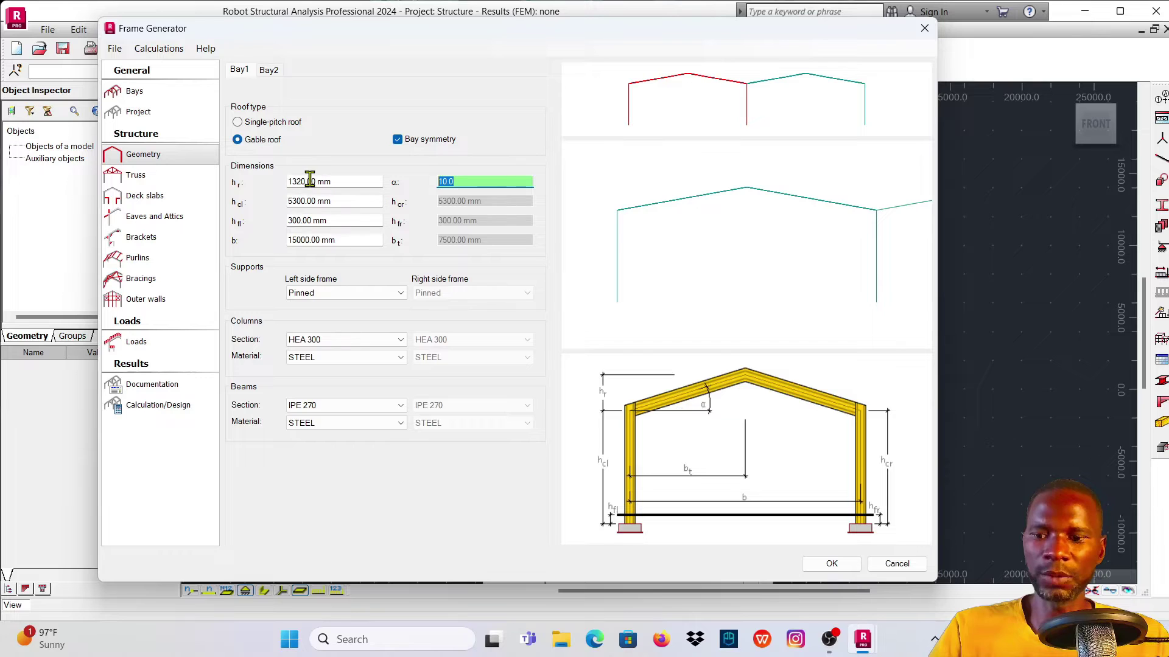
type("12")
left_click(342, 181)
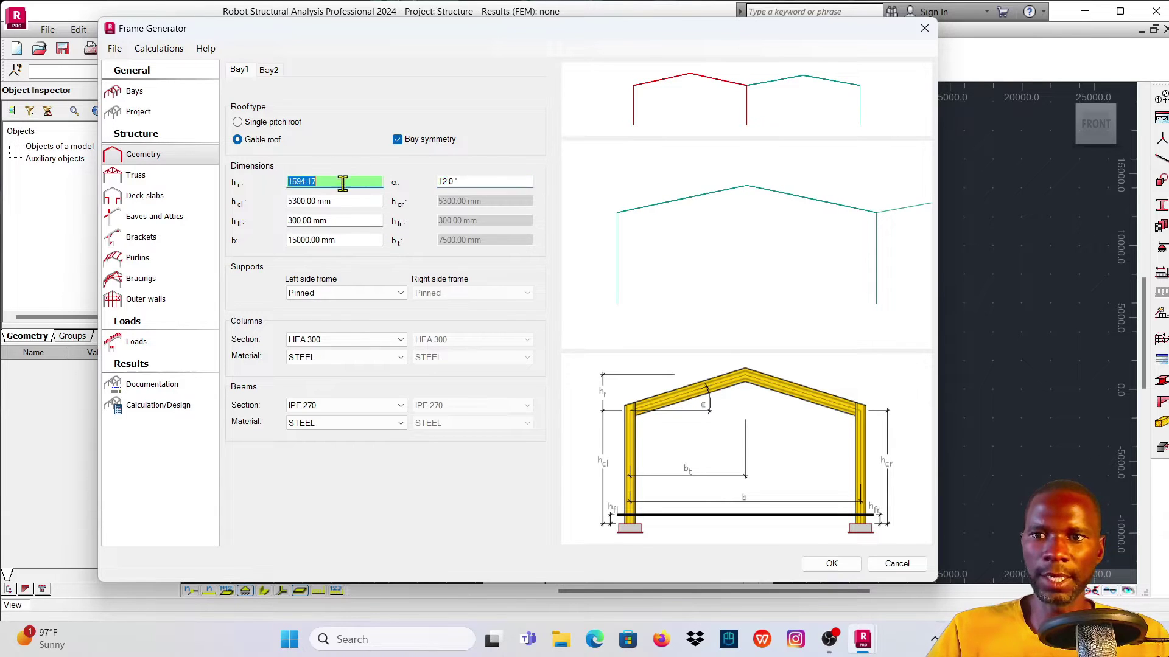
left_click(268, 70)
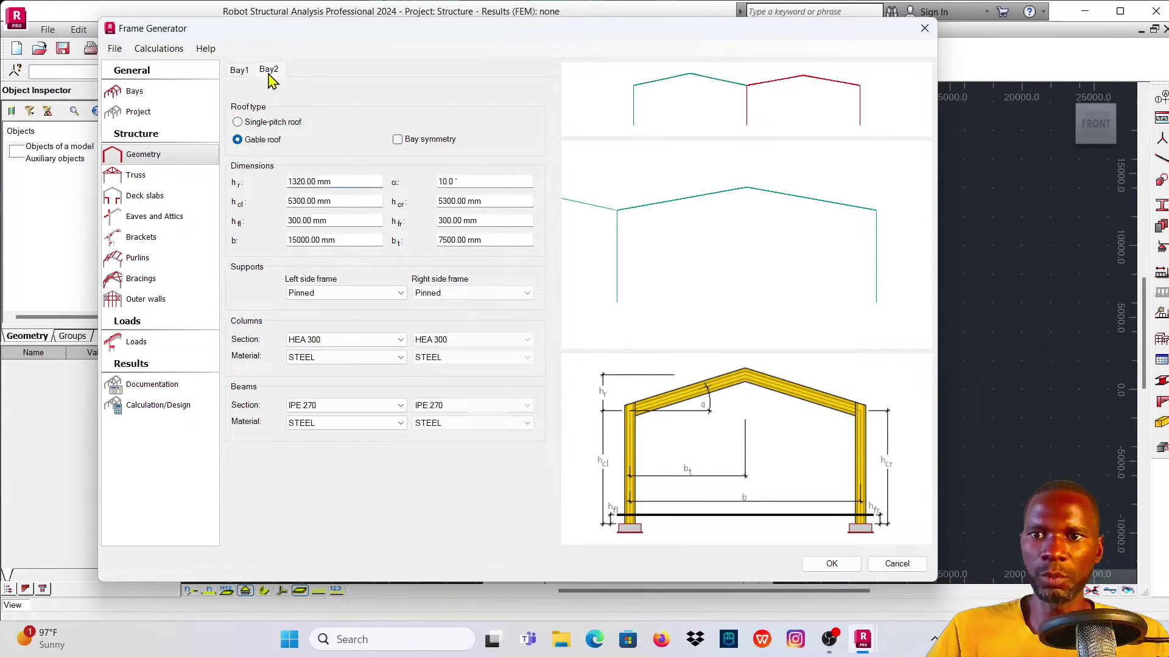
left_click(472, 185)
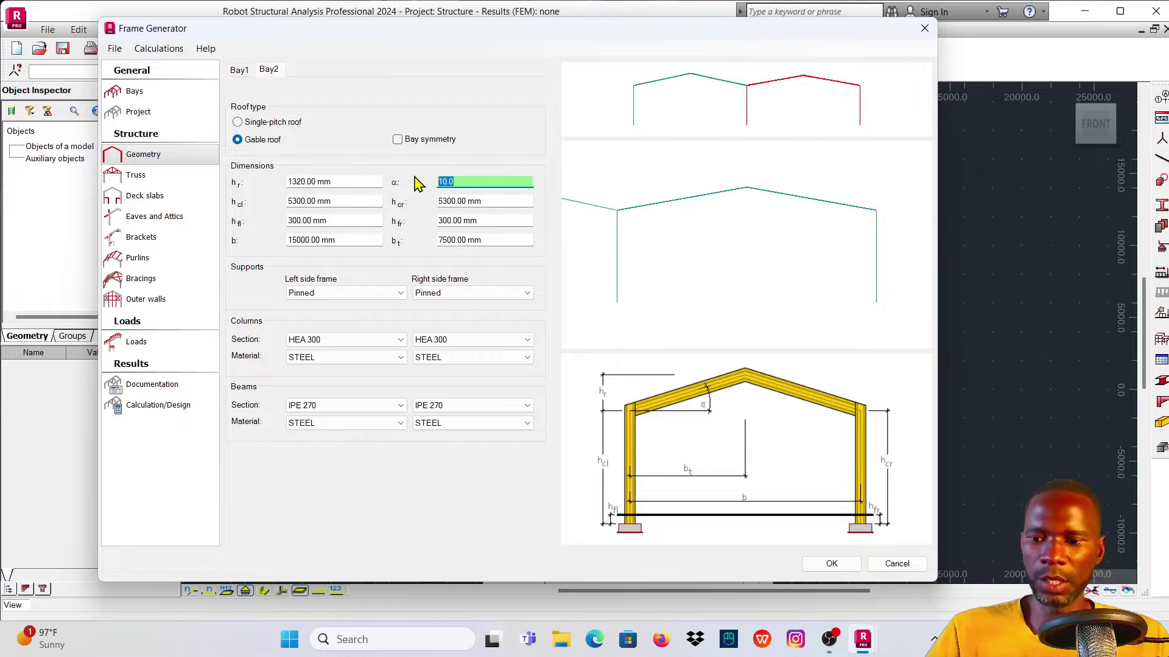
type("12")
left_click(351, 182)
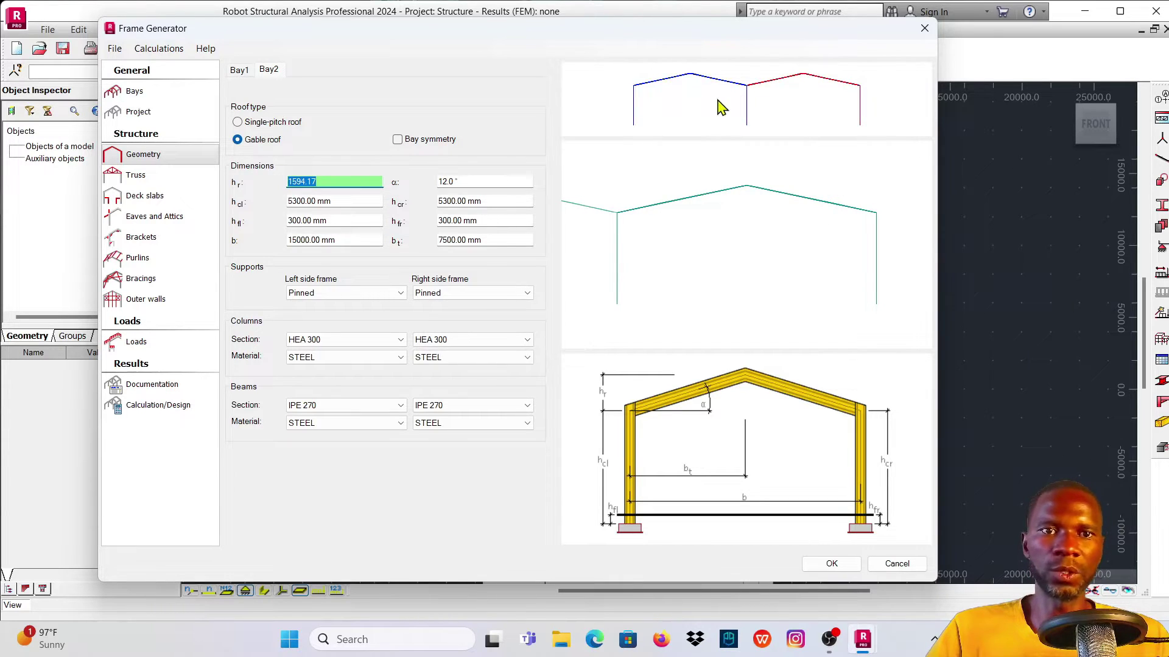
scroll(777, 266, "down", 2)
scroll(777, 266, "down", 1)
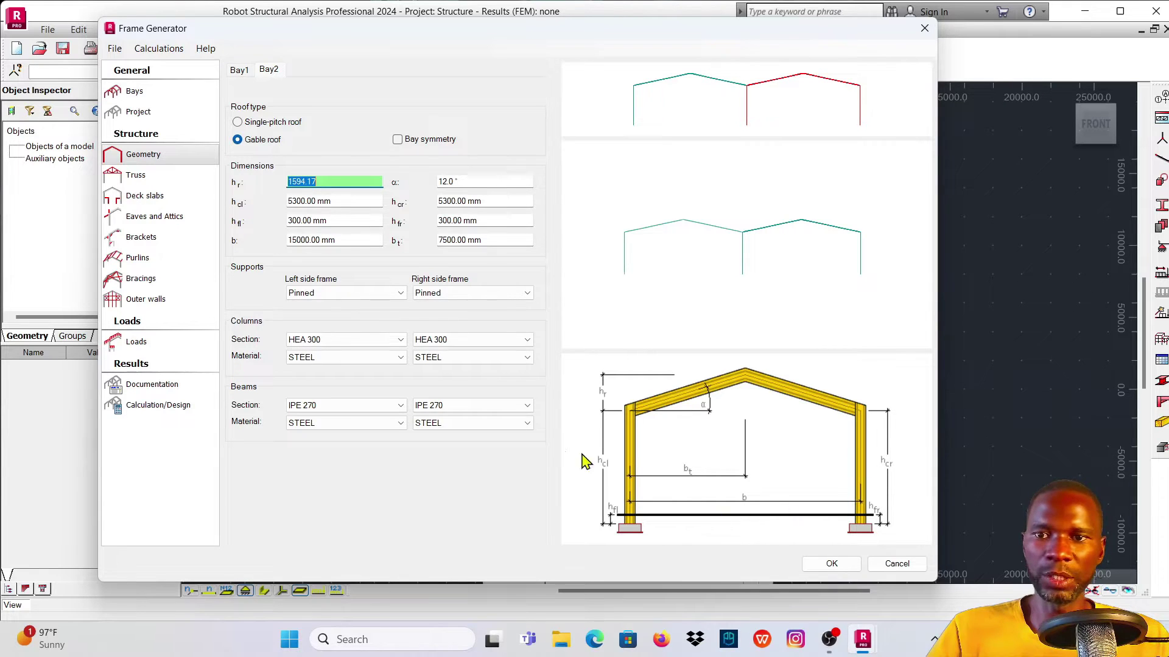
left_click(339, 240)
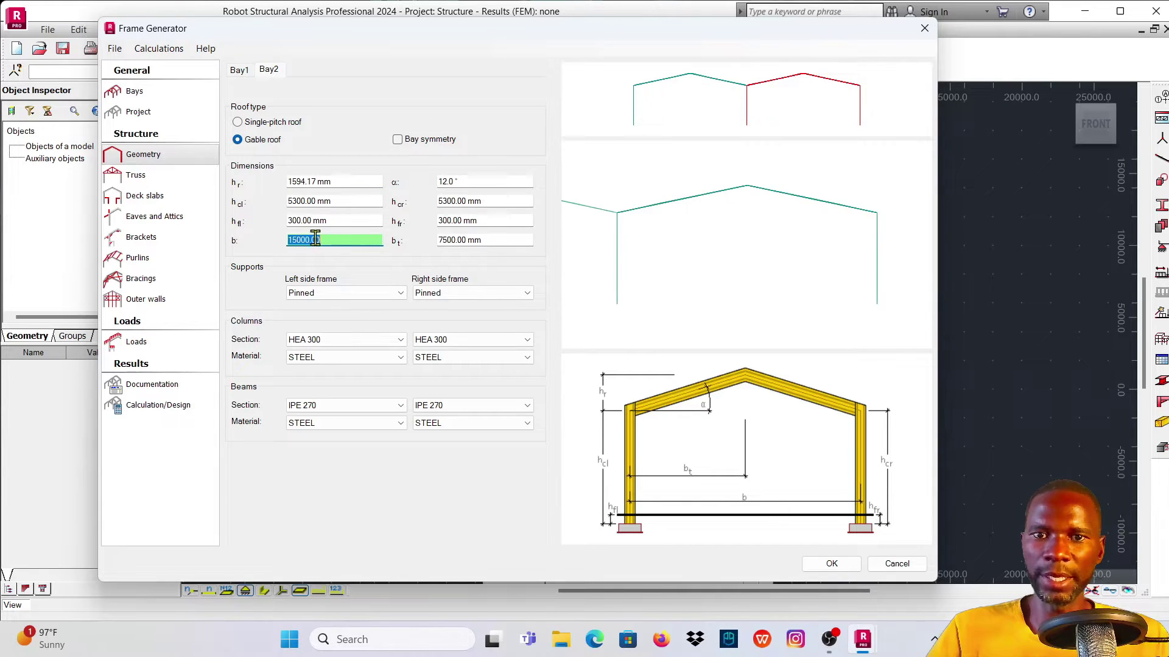
Step: Review both bays' geometry and toggle symmetry on Bay2's gable roof
left_click(240, 71)
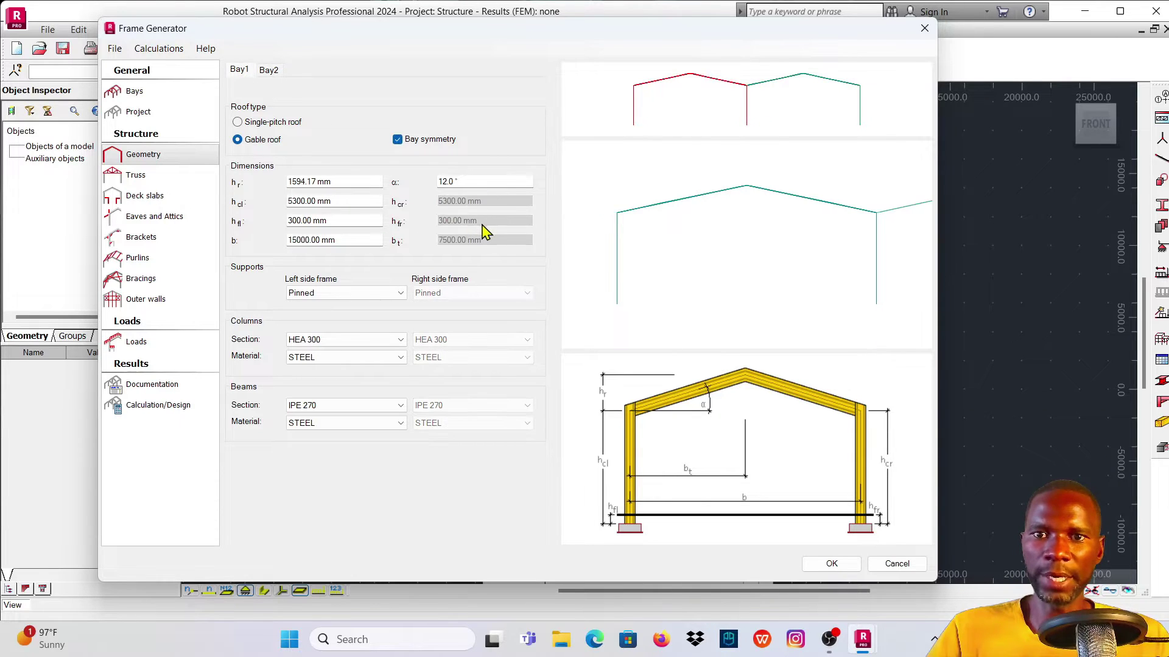
left_click(268, 70)
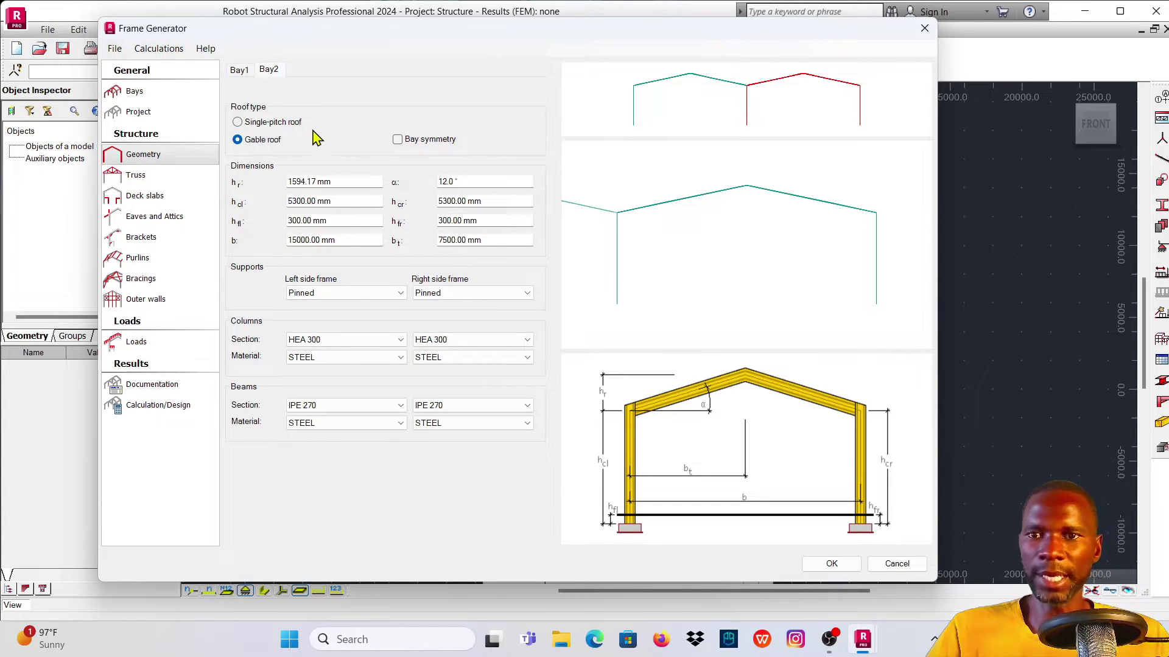
left_click(397, 141)
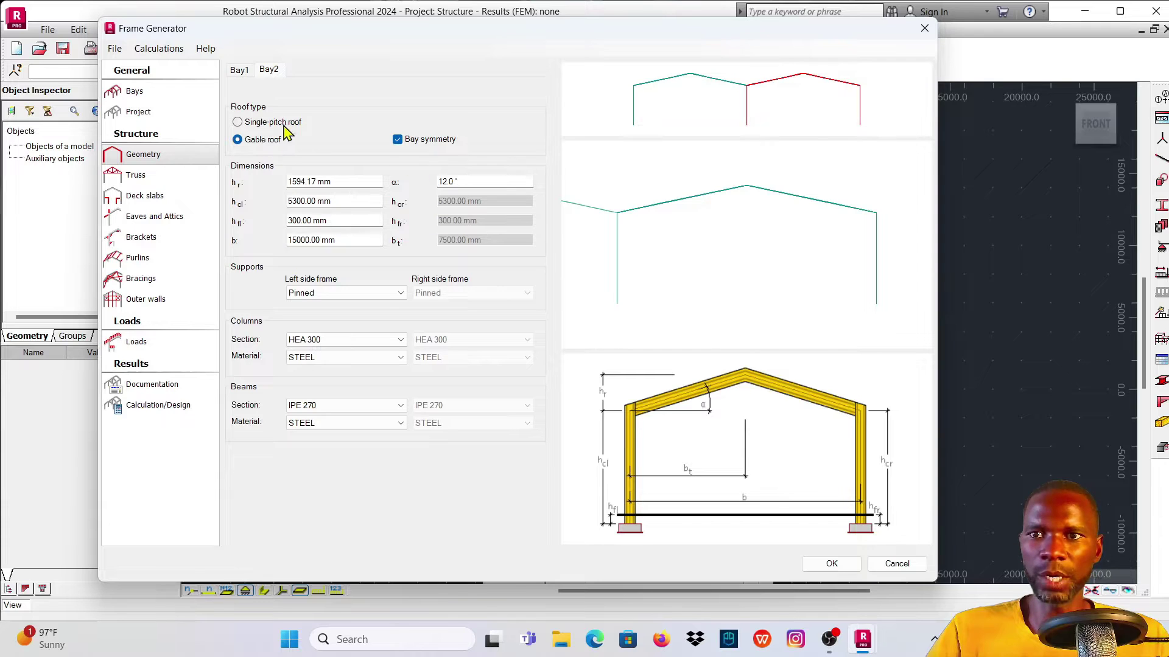
left_click(242, 70)
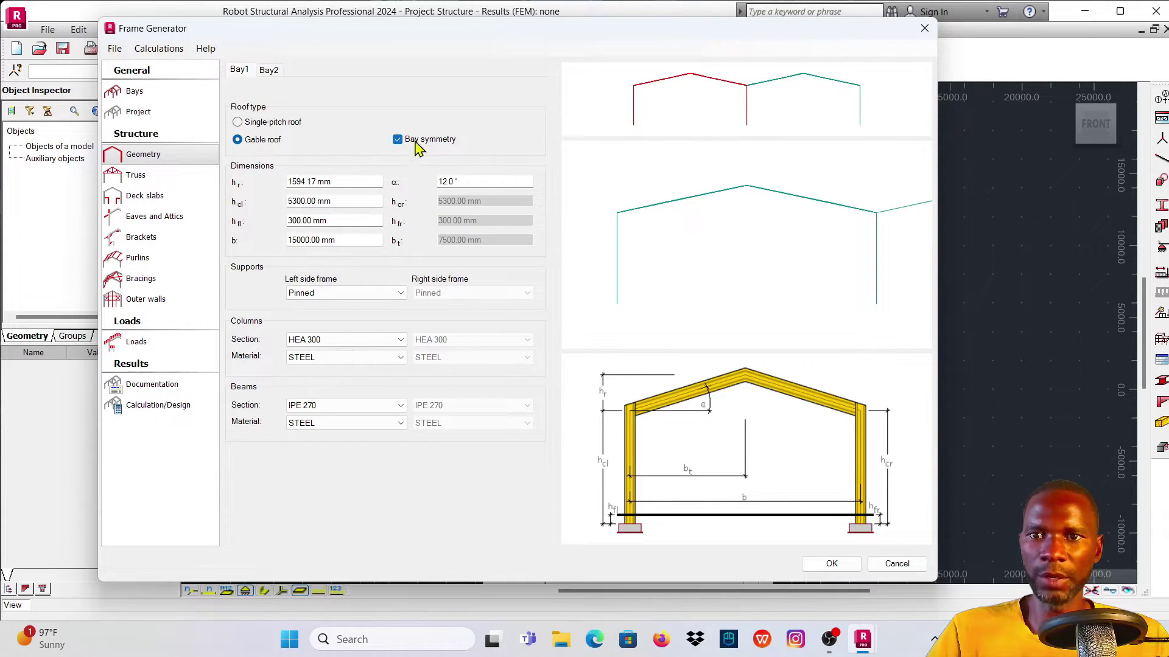
left_click(269, 70)
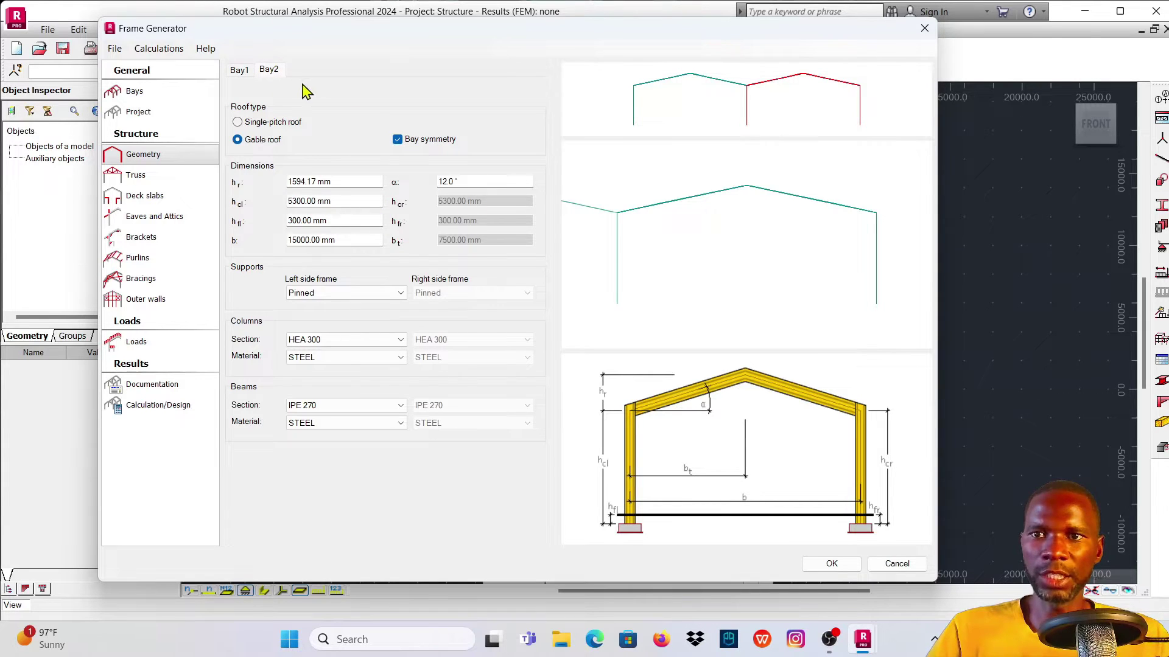
left_click(237, 71)
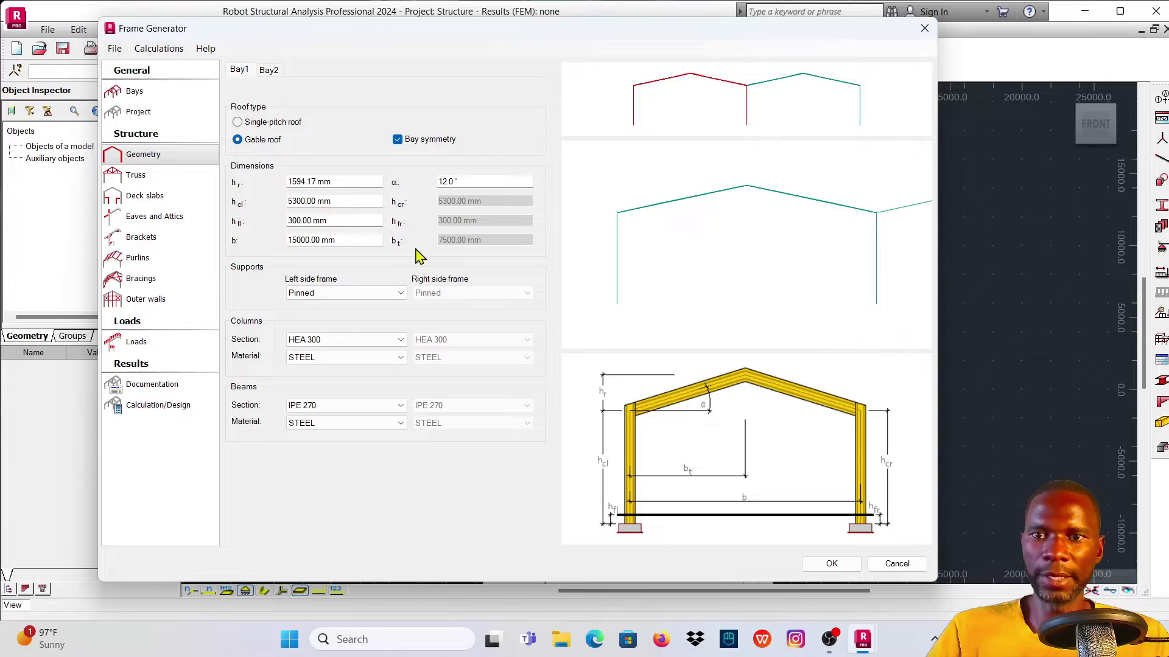
Step: Change the span b of Bay1 and Bay2 to 12000 mm, steepening the pitch to 14.9°
double_click(347, 240)
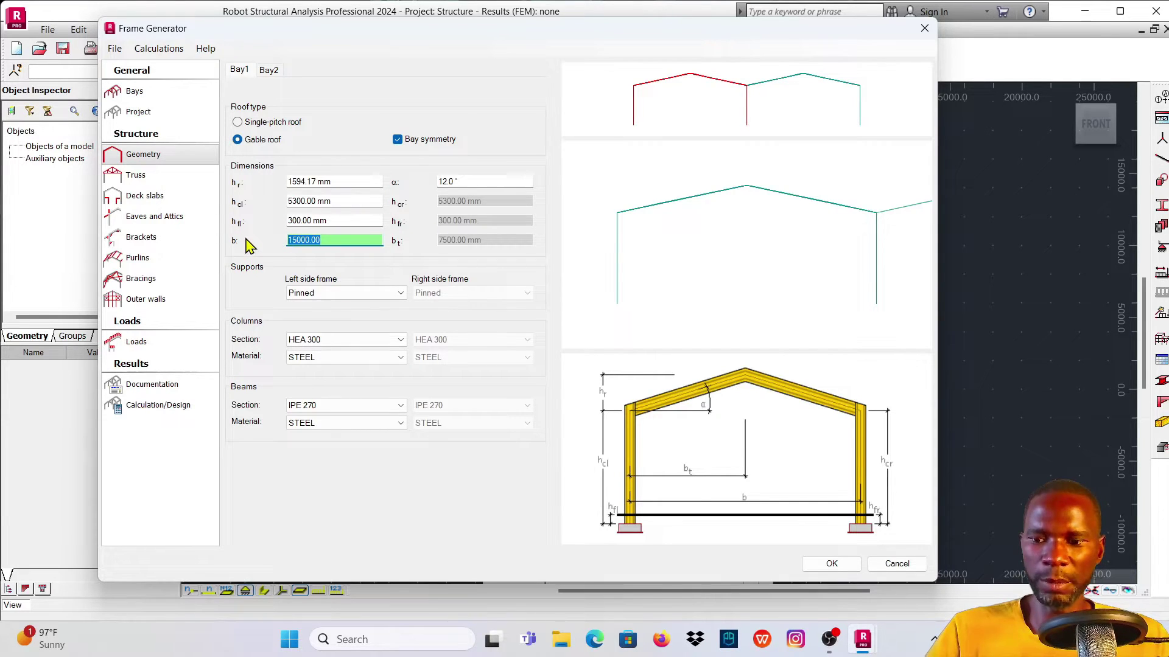
type("12000")
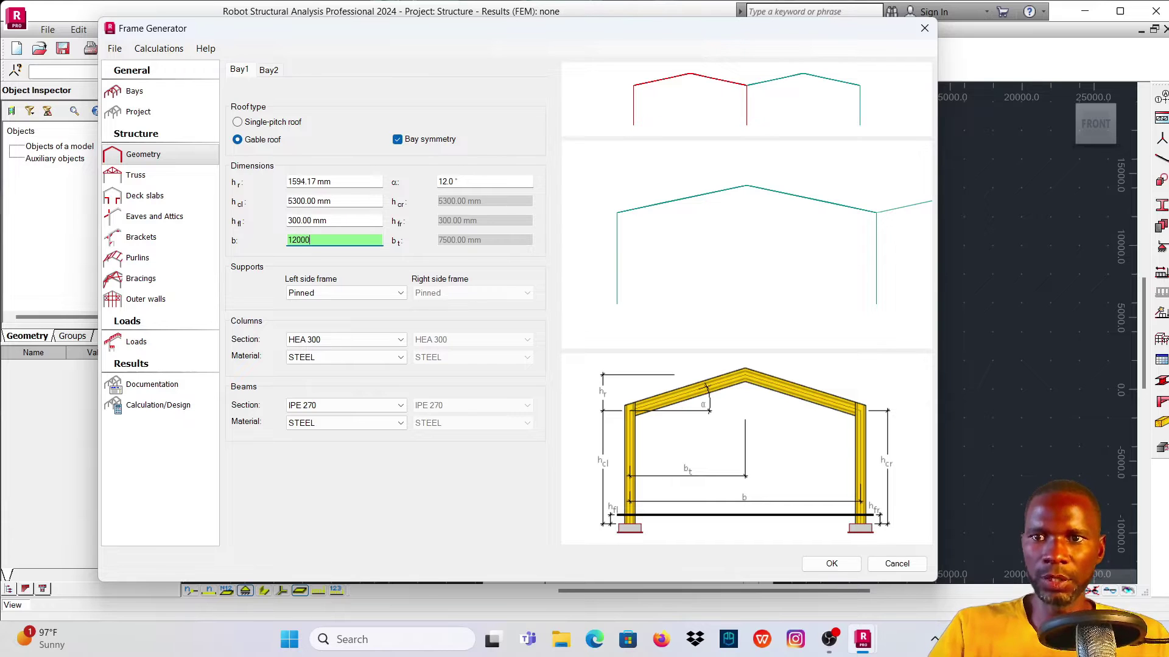
left_click(272, 70)
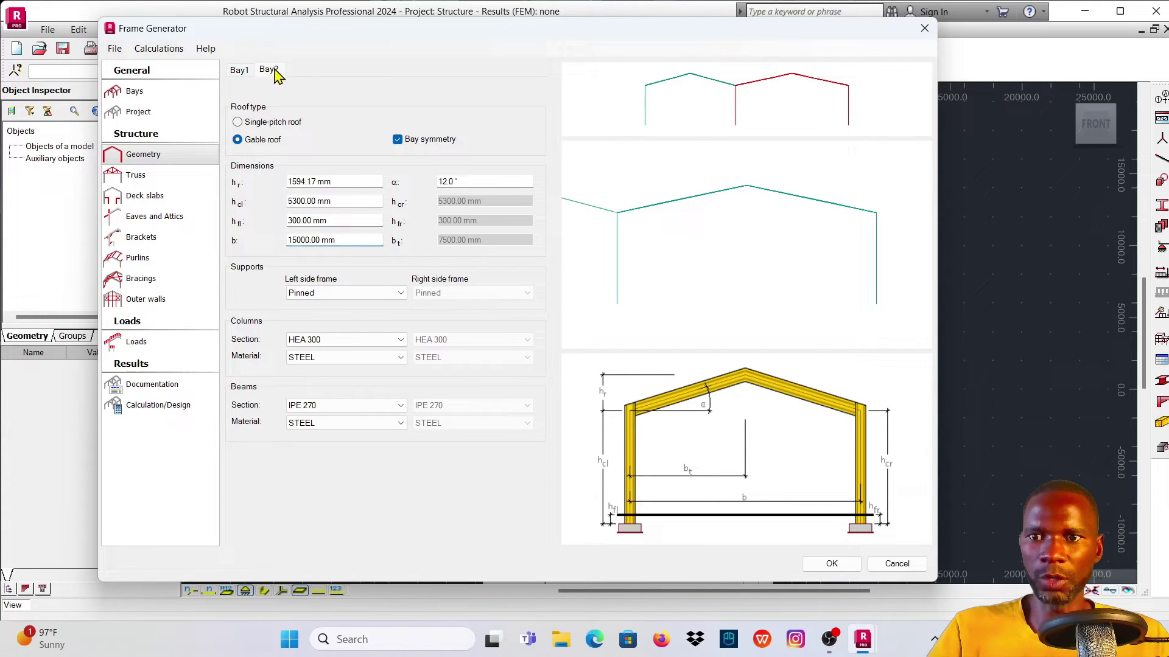
left_click(354, 240)
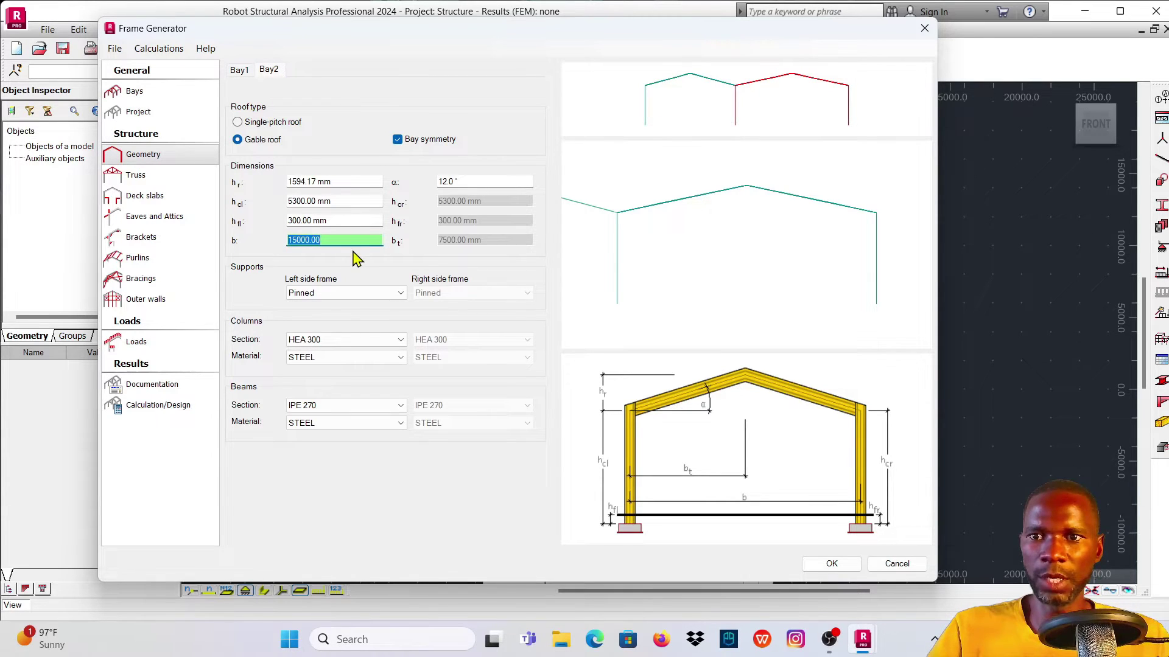
scroll(785, 237, "down", 3)
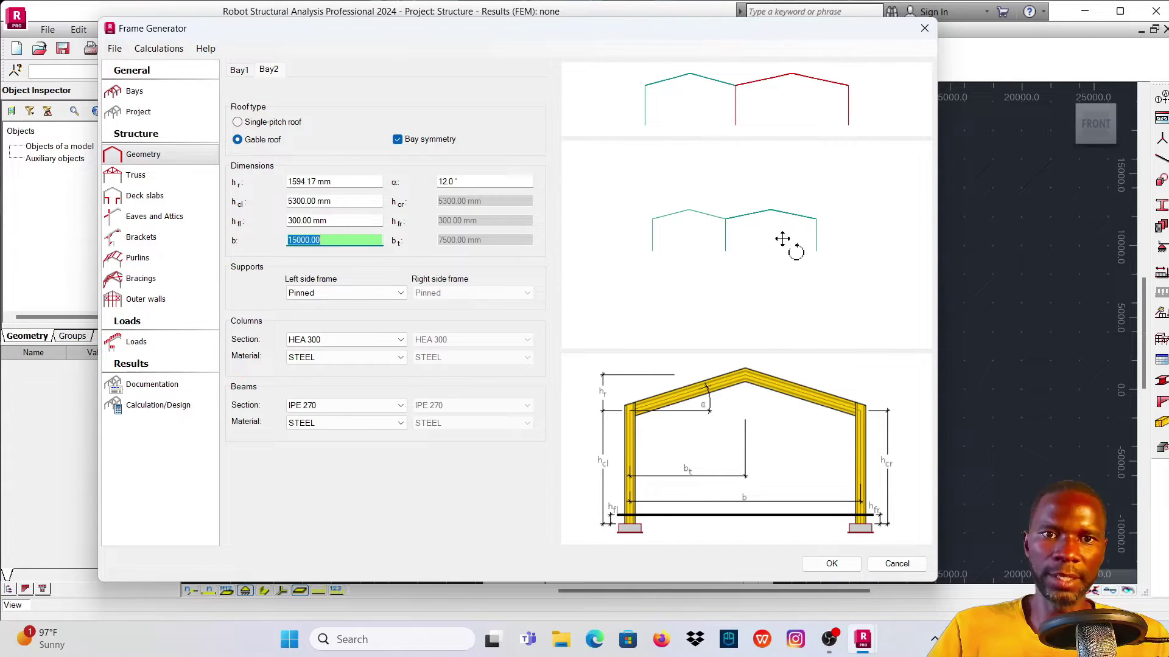
type("12")
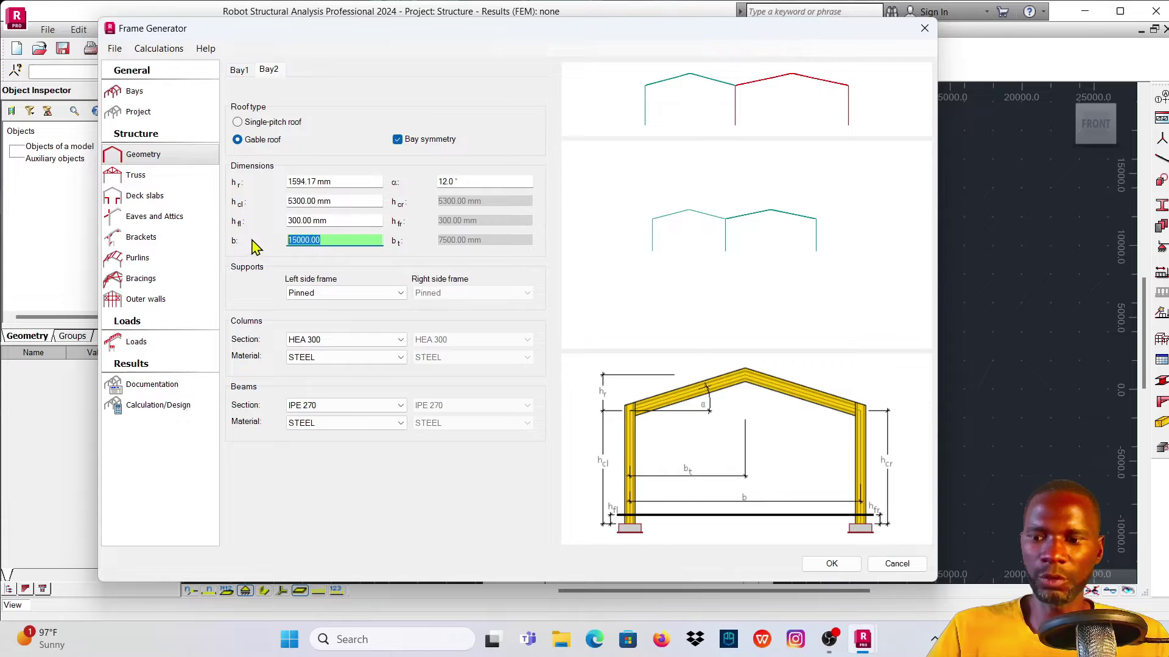
type("000")
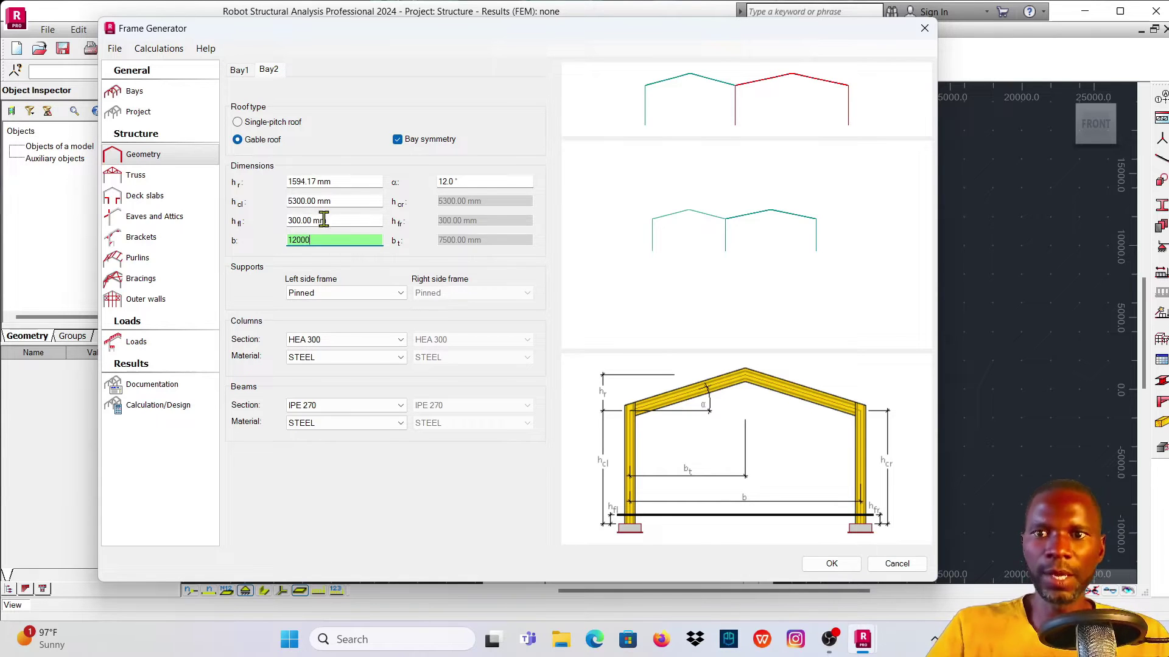
left_click(341, 223)
left_click_drag(834, 271, 738, 266)
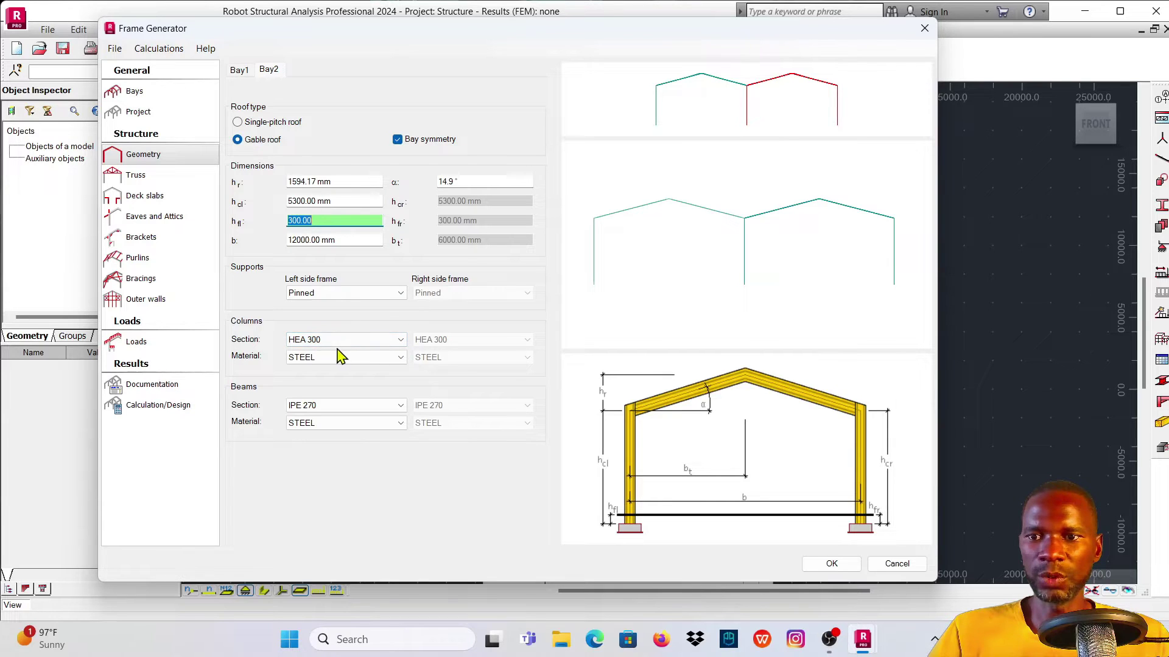
left_click(398, 344)
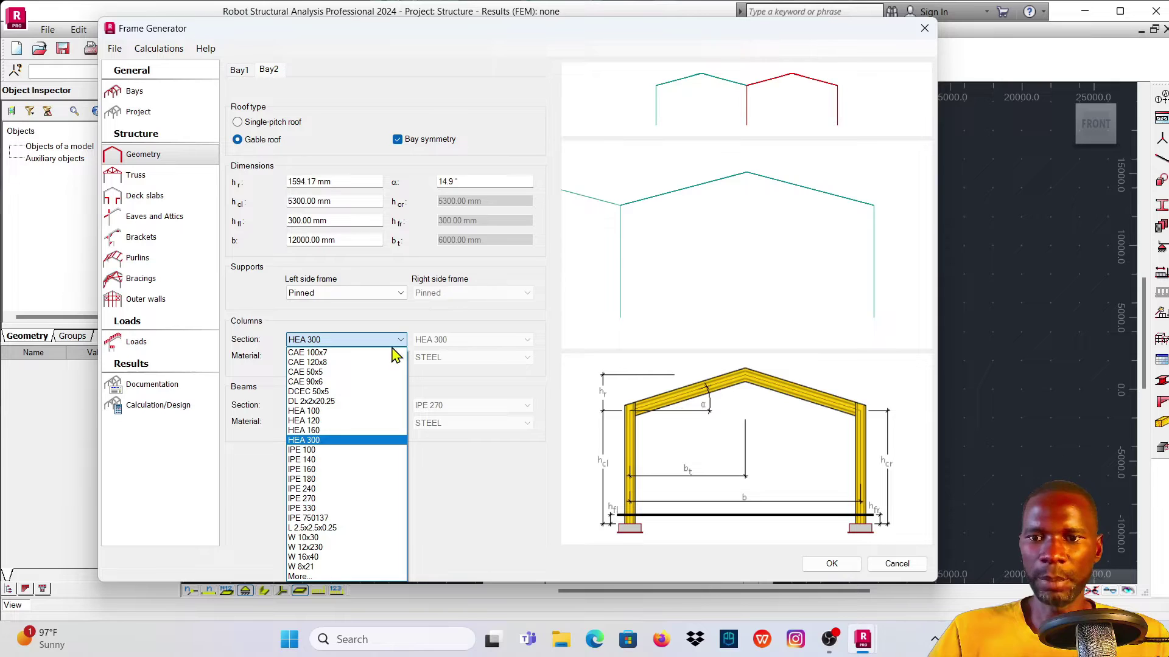
left_click(316, 441)
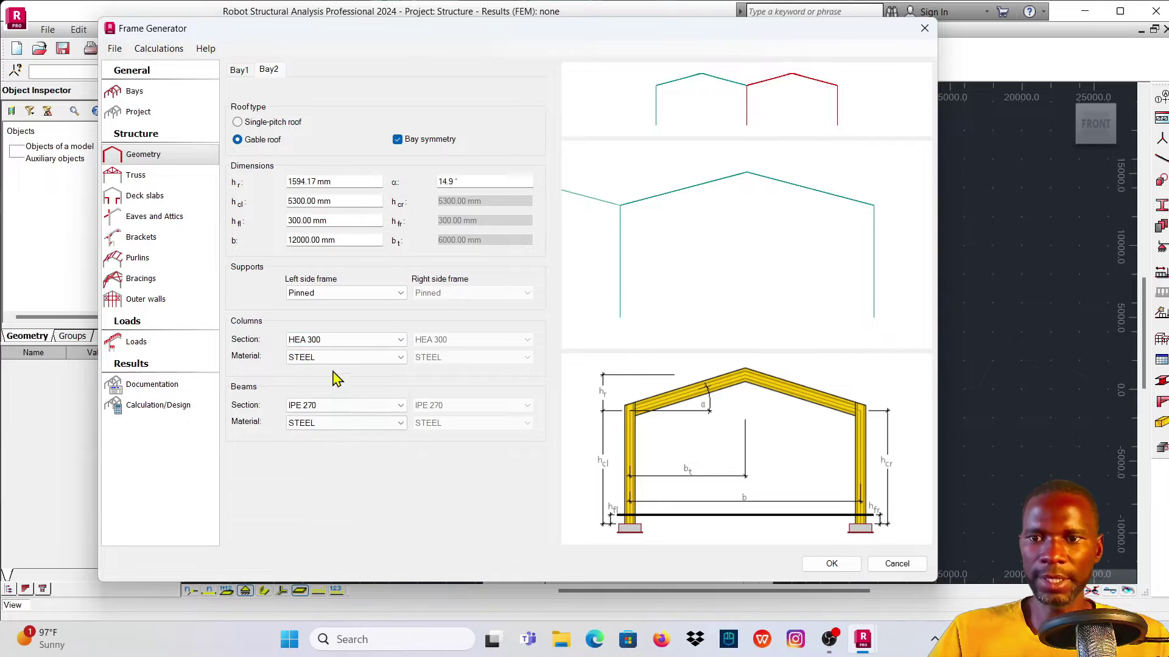
left_click(400, 407)
left_click(401, 407)
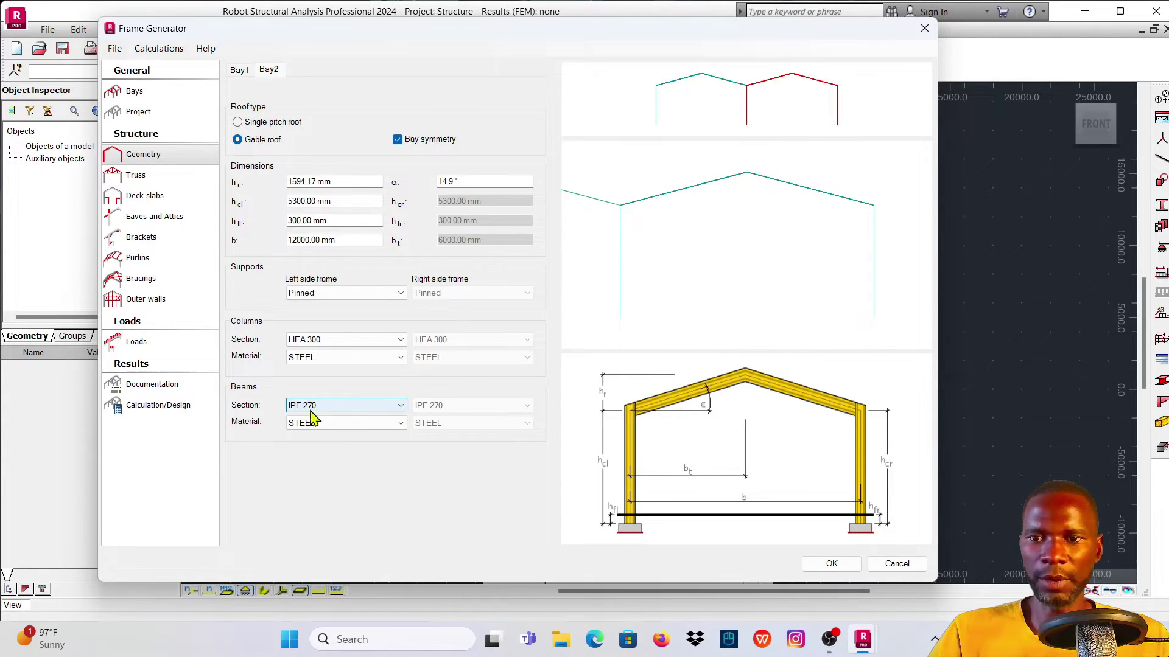
left_click(374, 424)
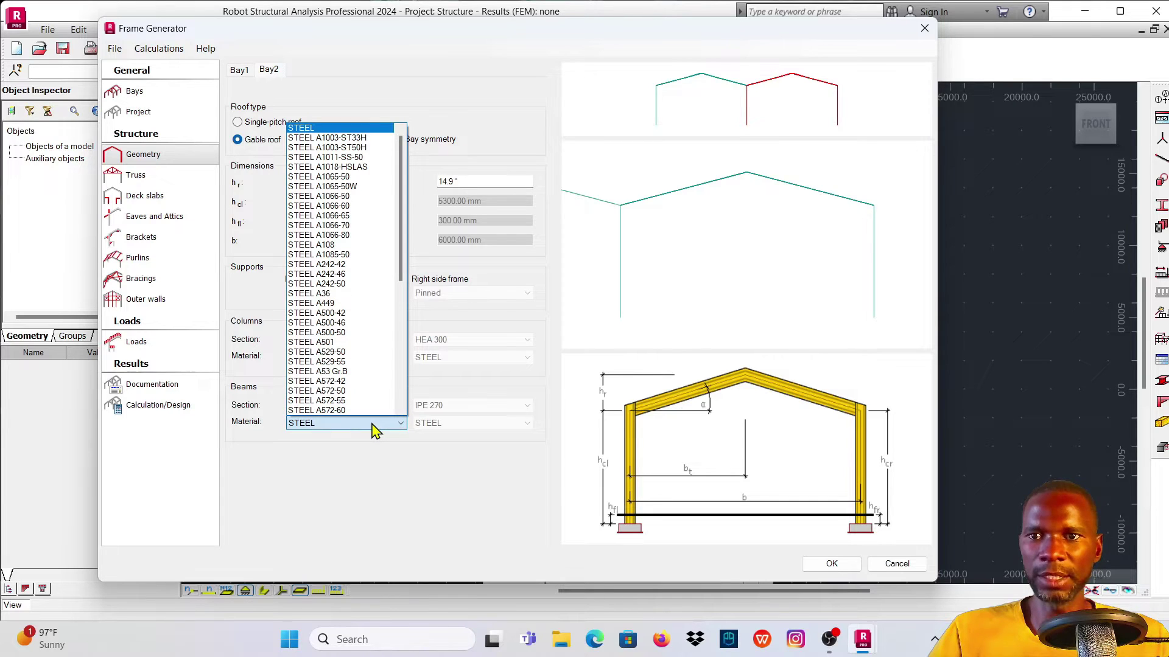
left_click(374, 424)
left_click(373, 424)
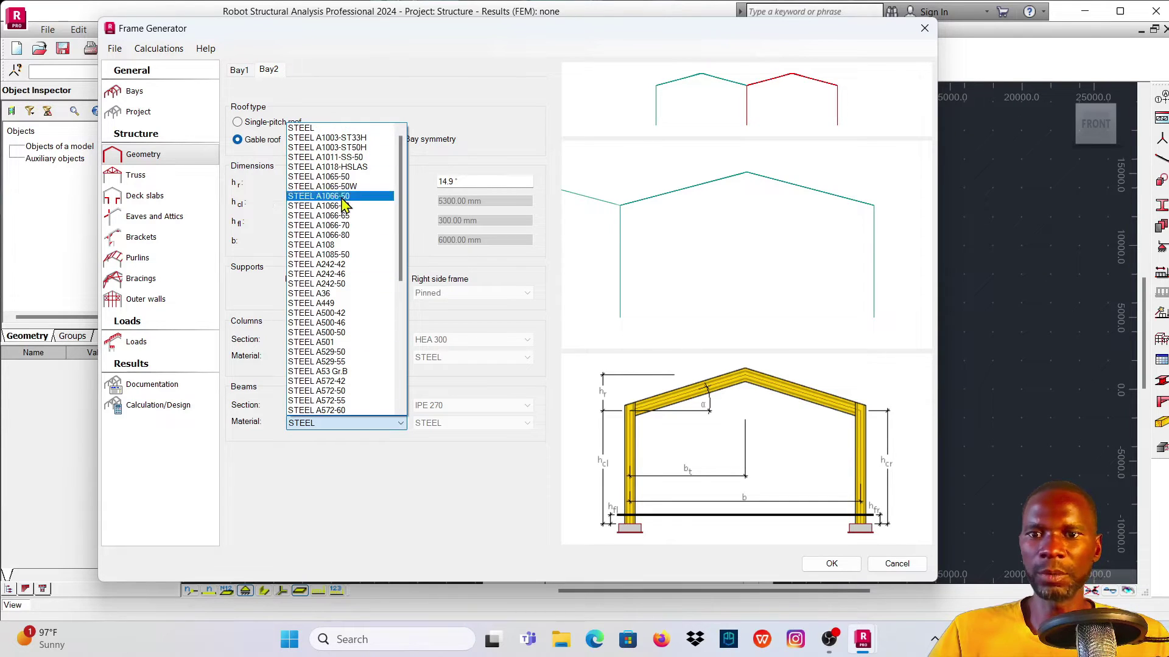
left_click(435, 463)
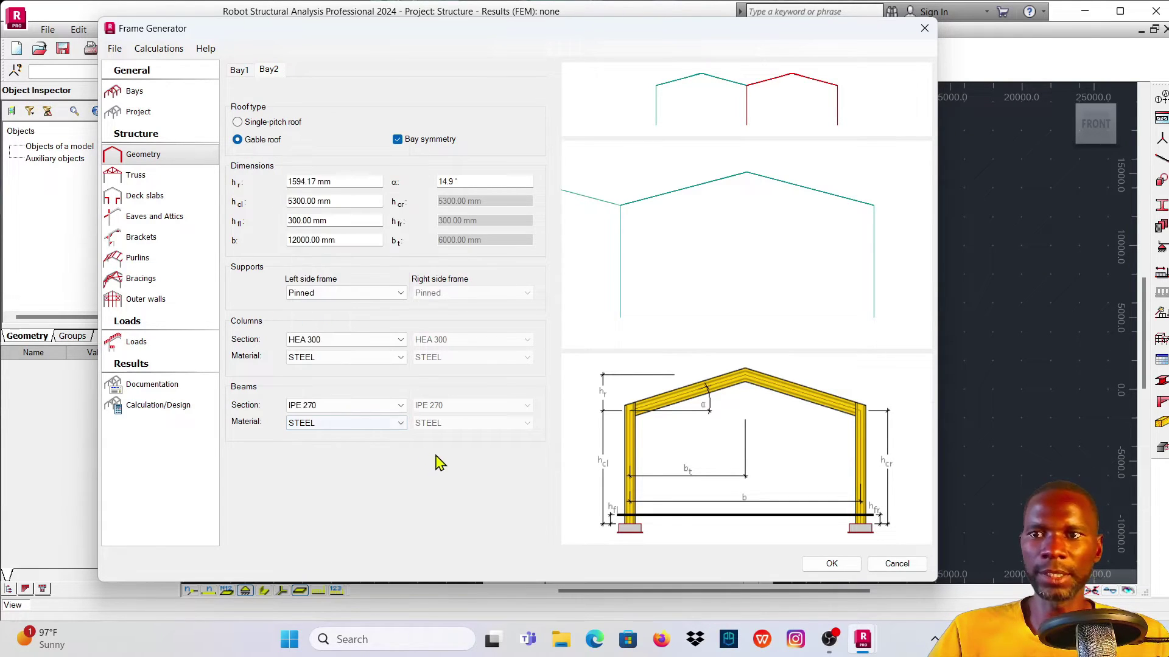
Step: Try a lattice truss as the roof girder for Bay2 and then Bay1
left_click(137, 176)
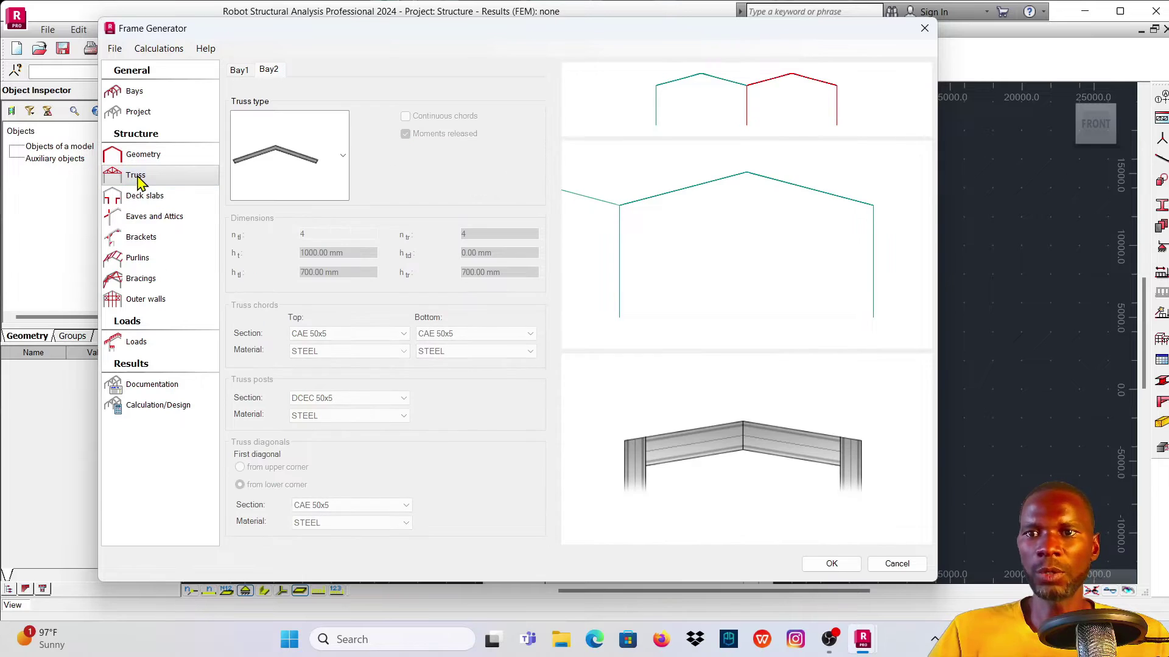
left_click(341, 168)
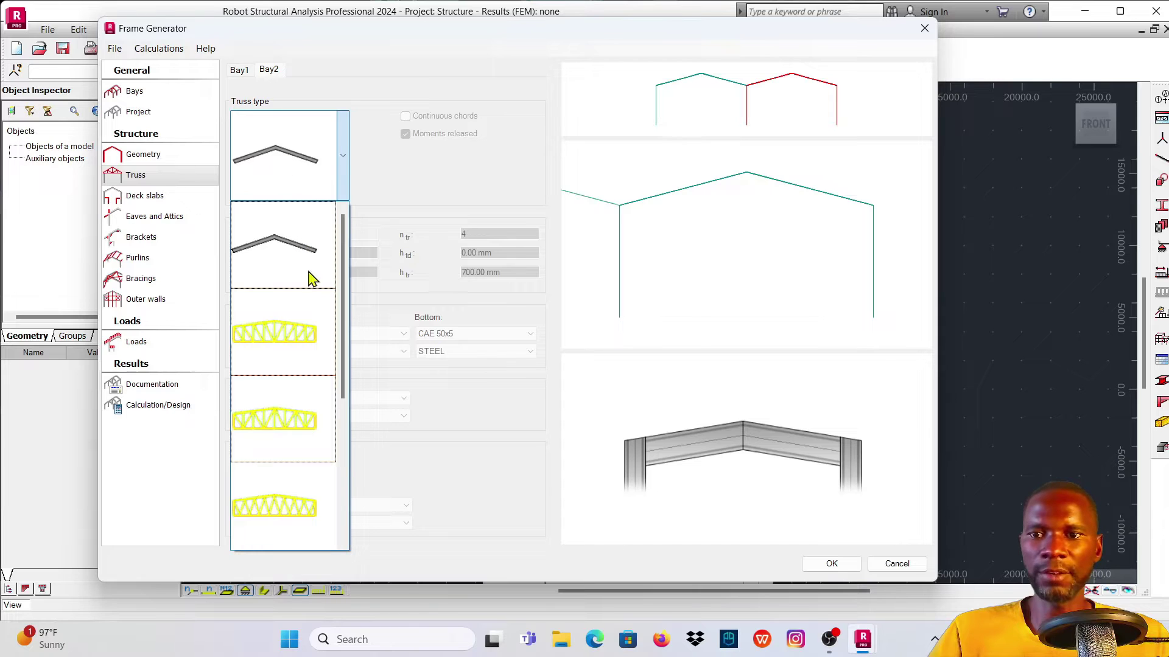
left_click(286, 505)
scroll(758, 274, "down", 4)
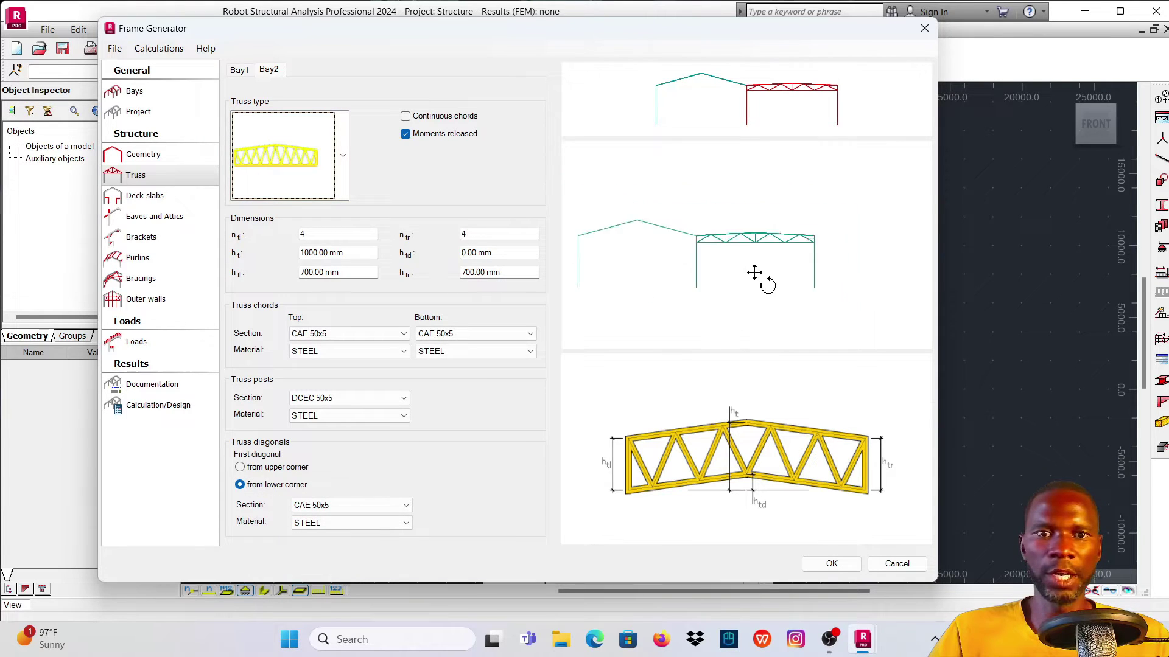
scroll(755, 261, "up", 2)
scroll(752, 249, "up", 2)
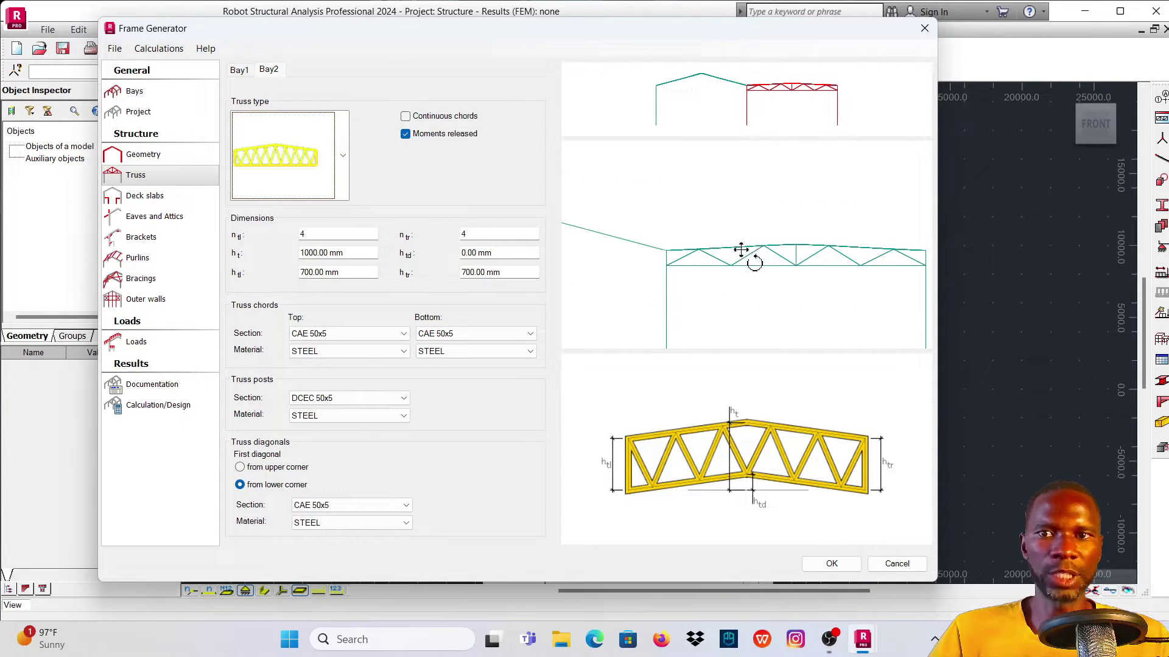
left_click(237, 70)
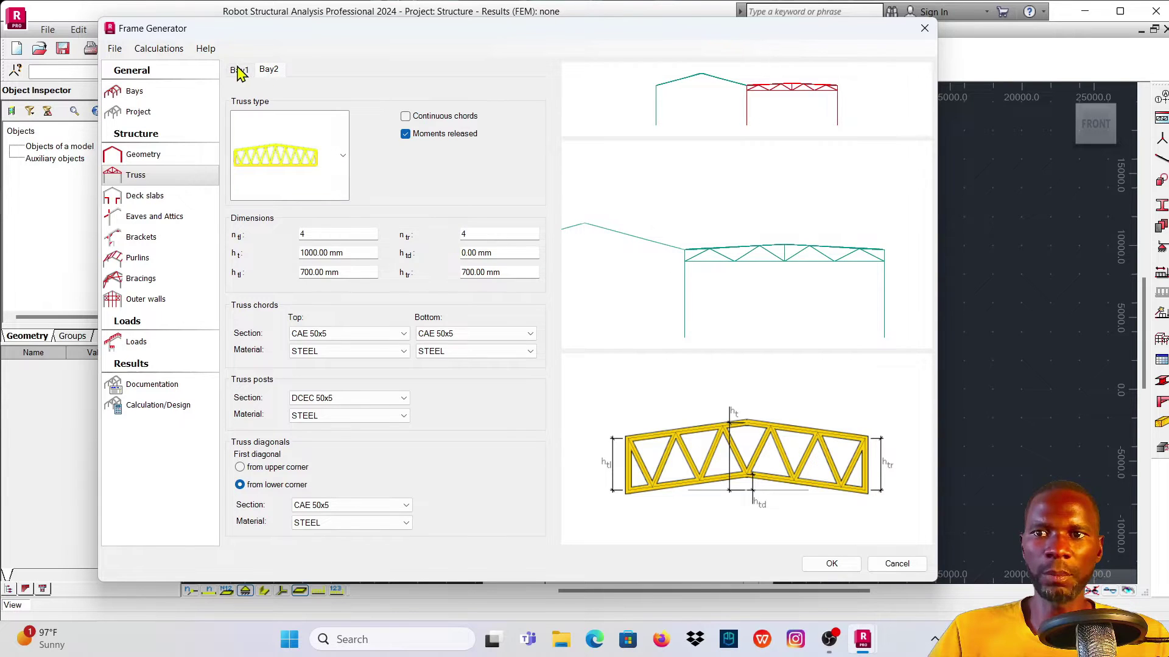
left_click(343, 156)
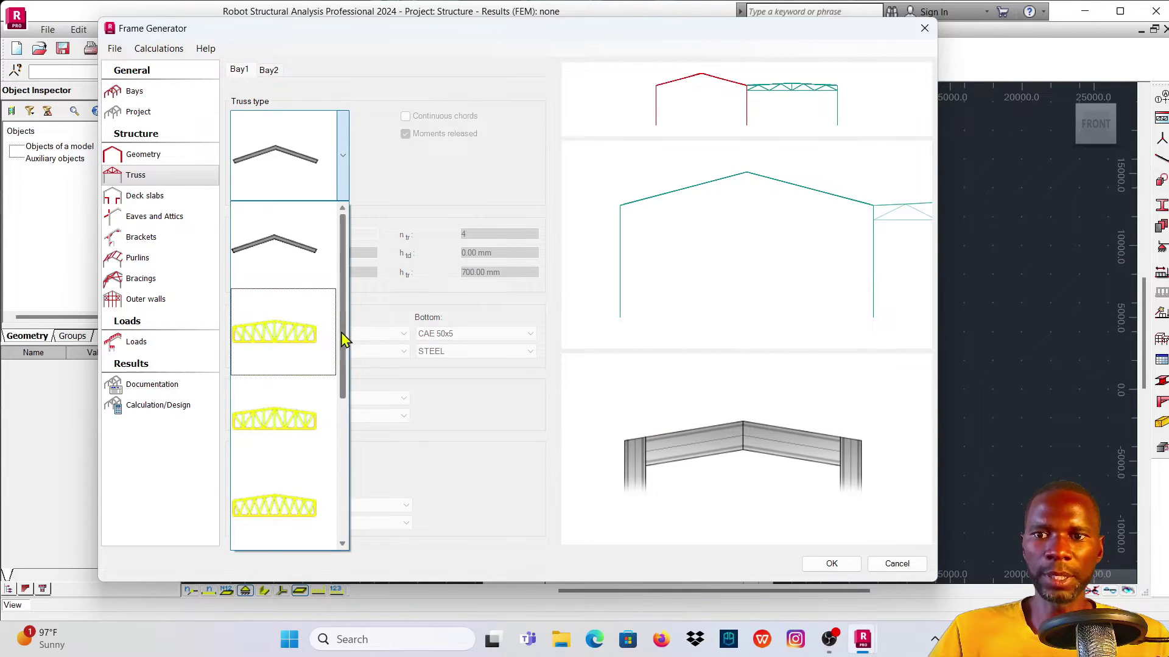
left_click(295, 335)
scroll(681, 273, "down", 1)
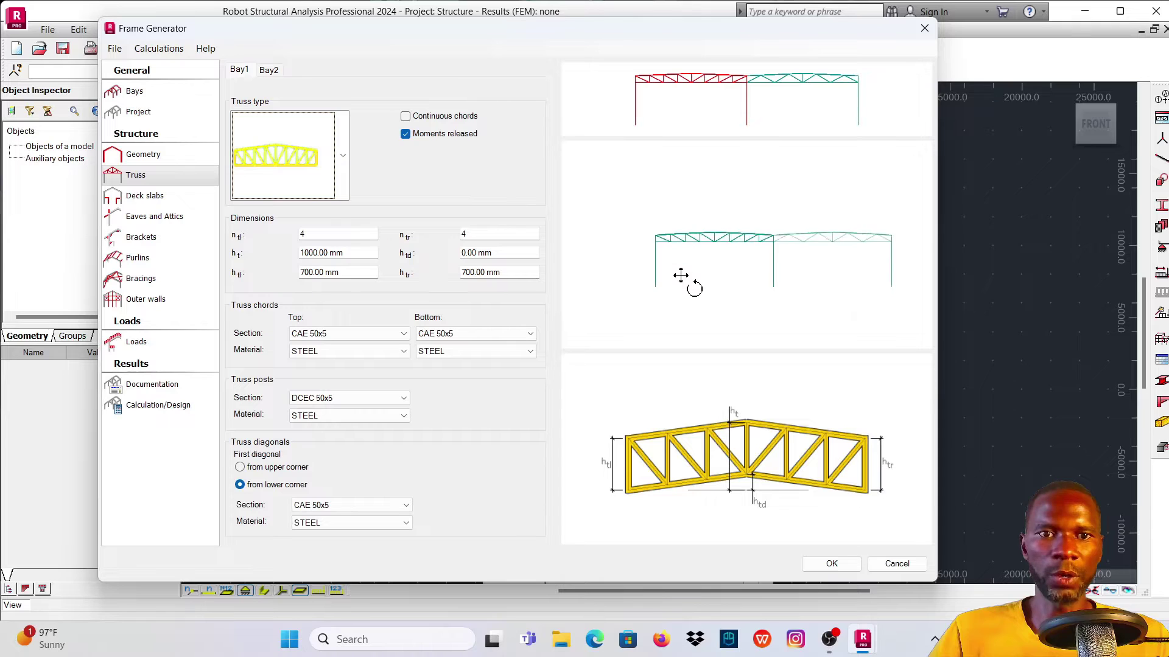
scroll(746, 246, "up", 2)
Step: Revert both bays to plain sloped rafters and check the rafters in the preview
left_click(246, 70)
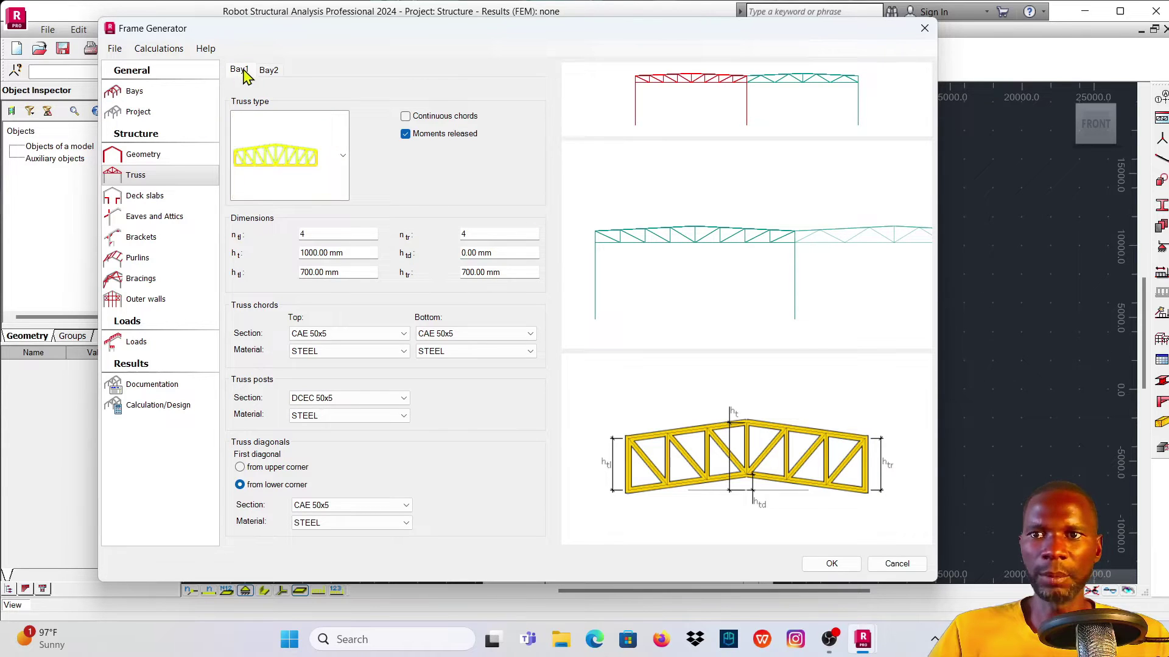
left_click(343, 160)
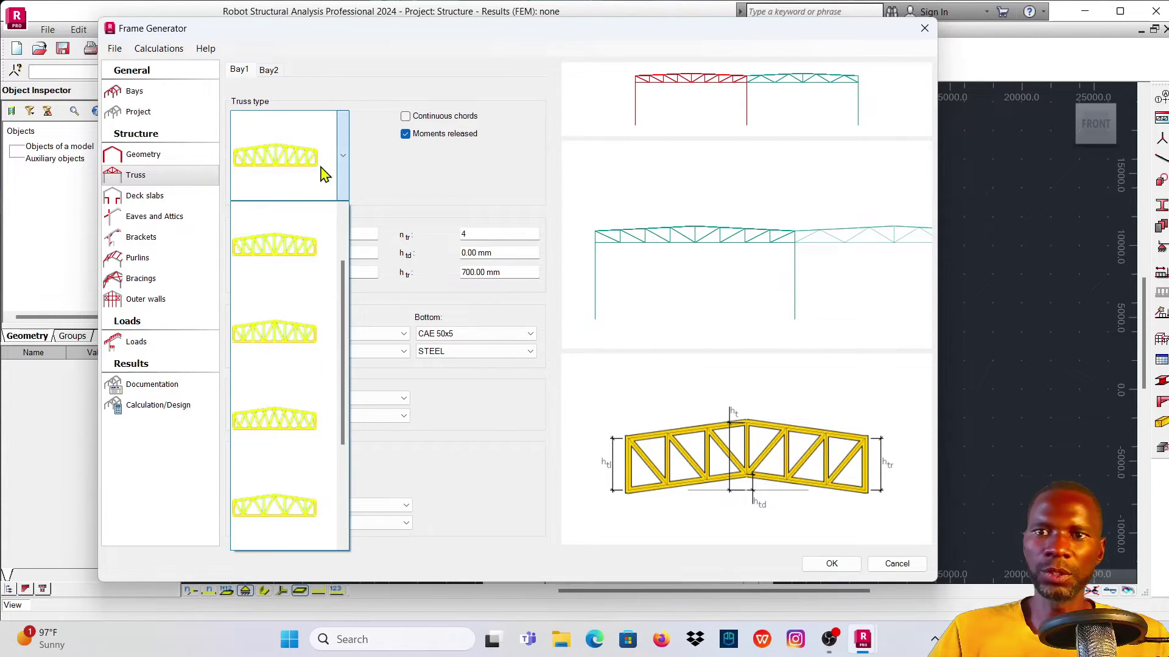
left_click(297, 248)
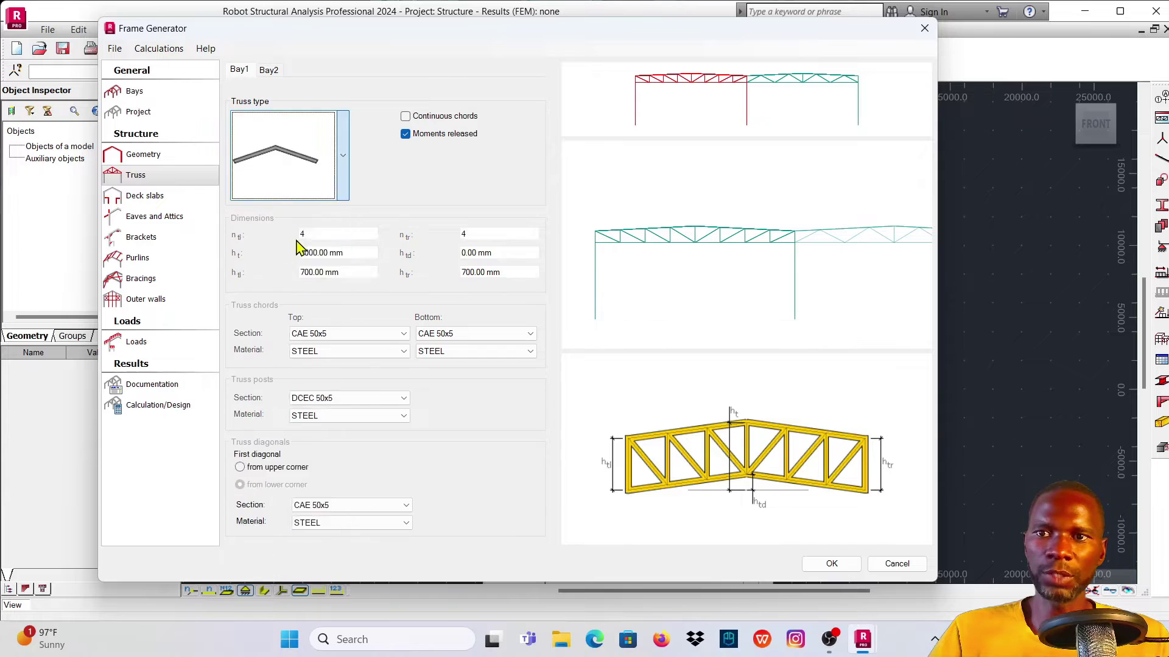
left_click(269, 71)
left_click(345, 158)
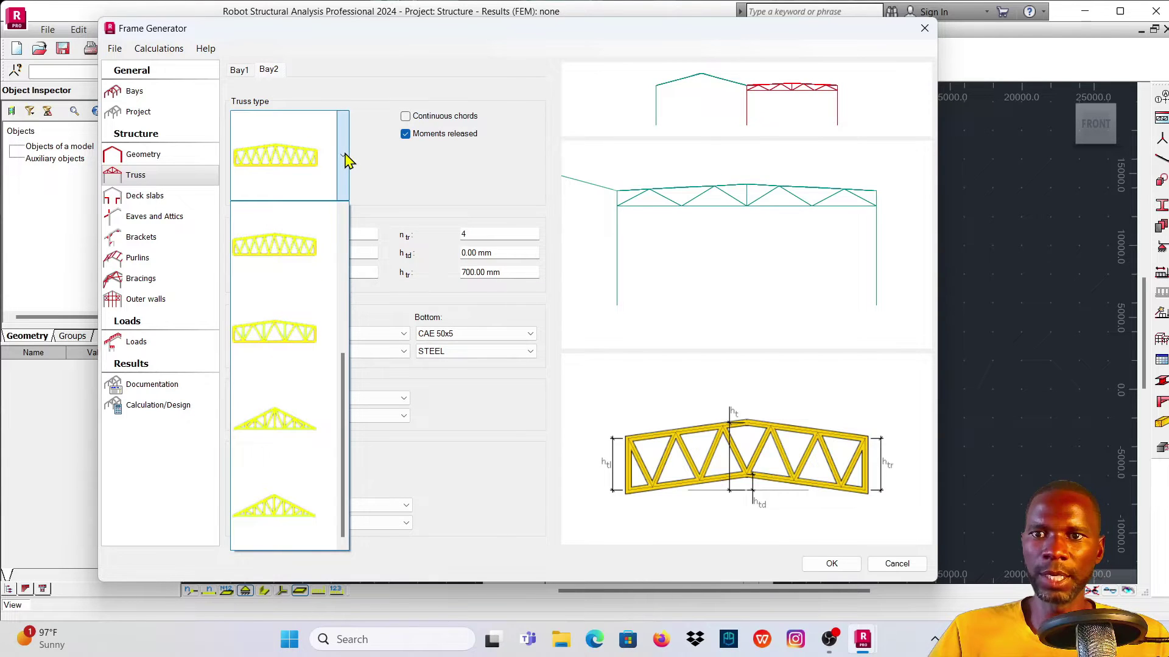
scroll(295, 250, "up", 5)
left_click(280, 238)
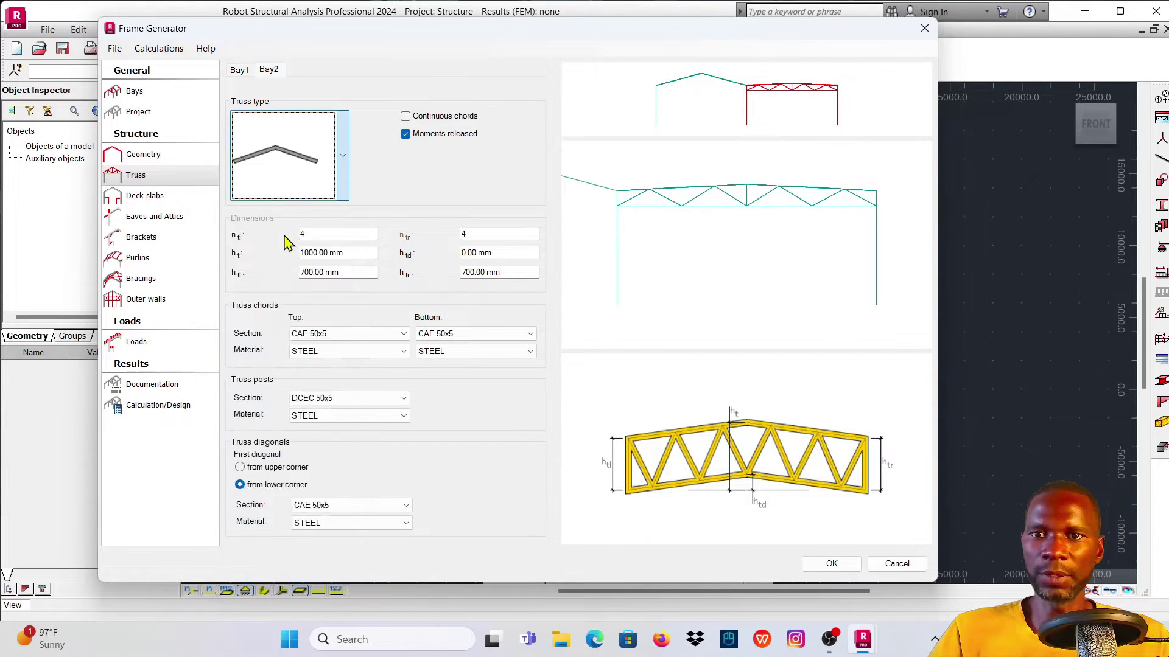
left_click_drag(764, 248, 736, 245)
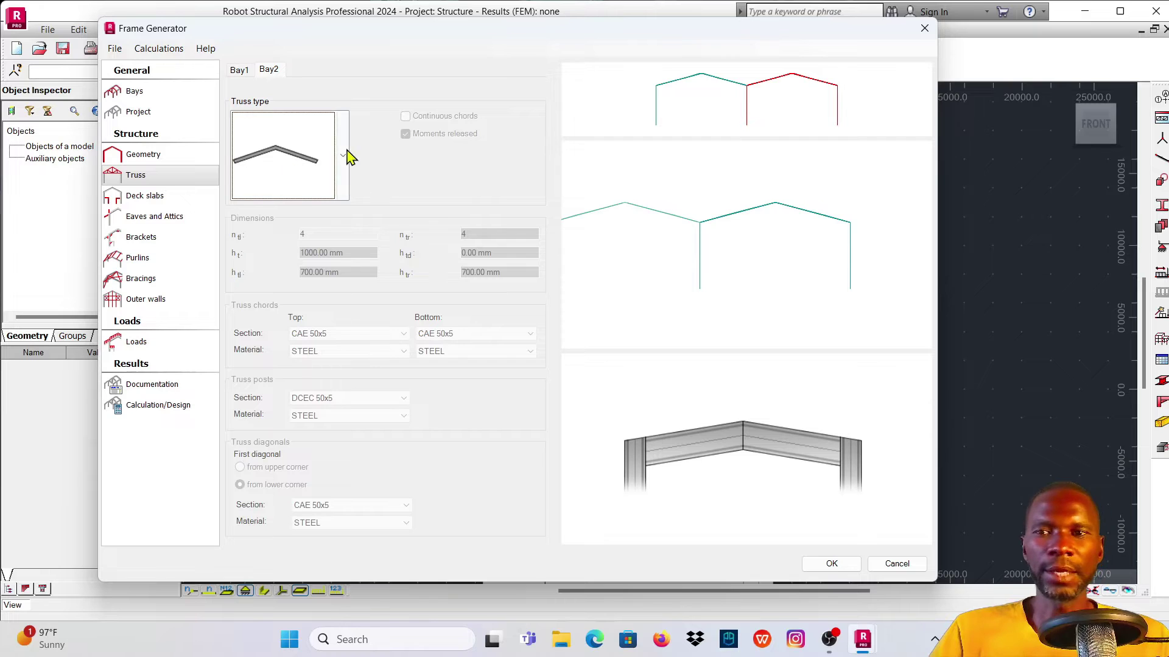
left_click(150, 201)
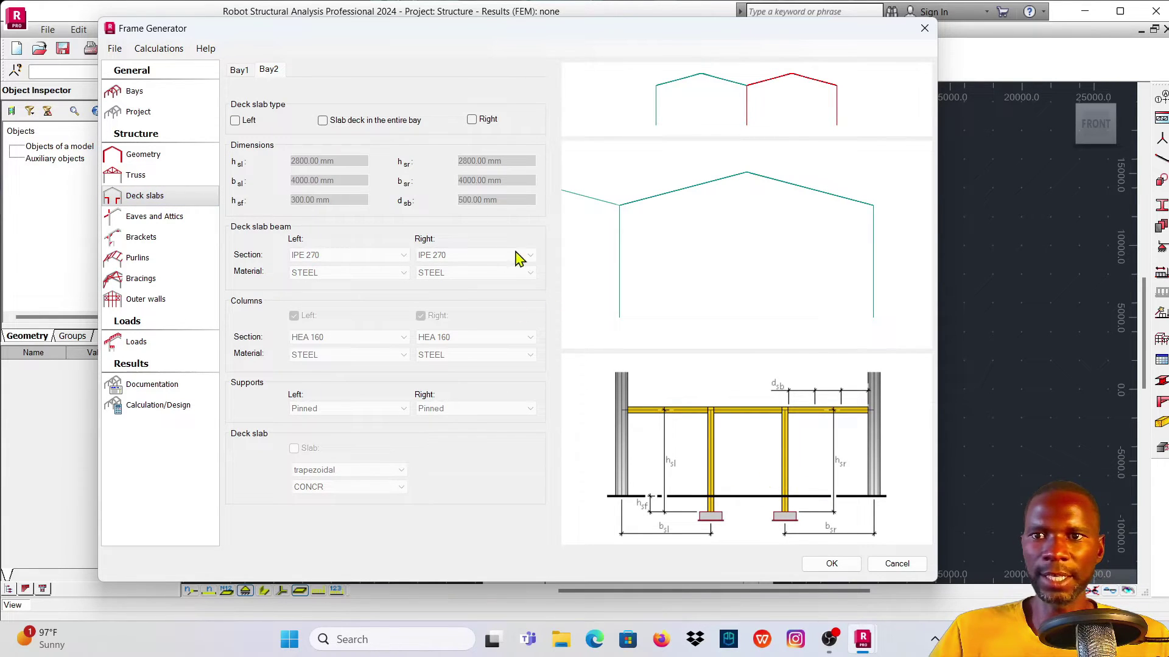
left_click(322, 121)
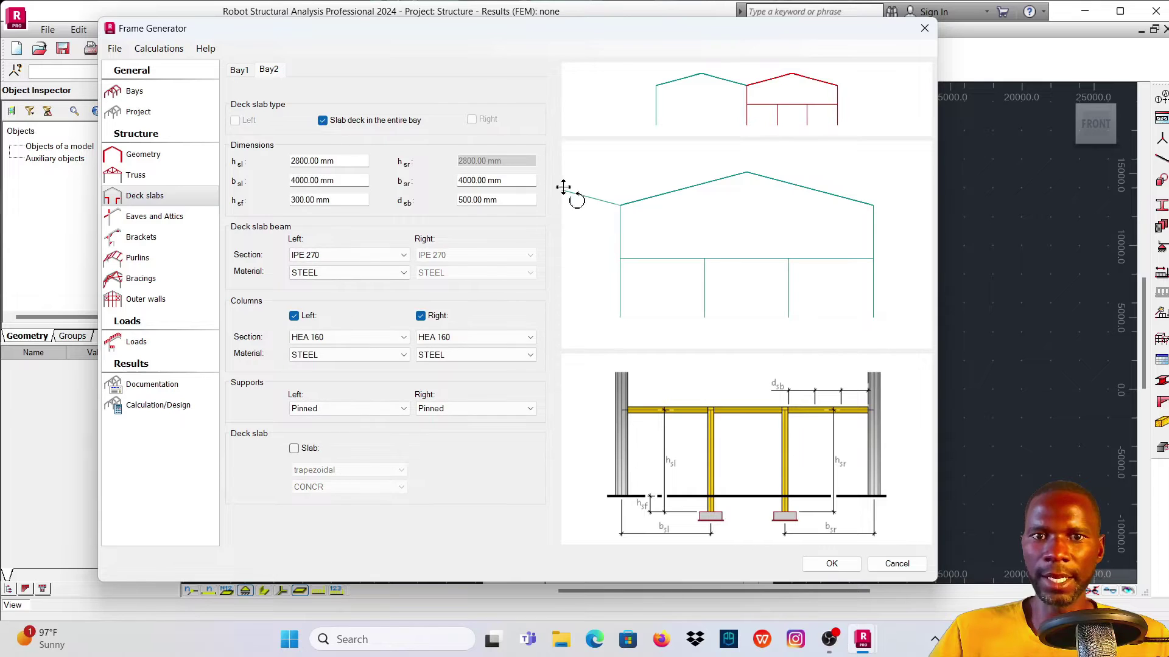
left_click(323, 121)
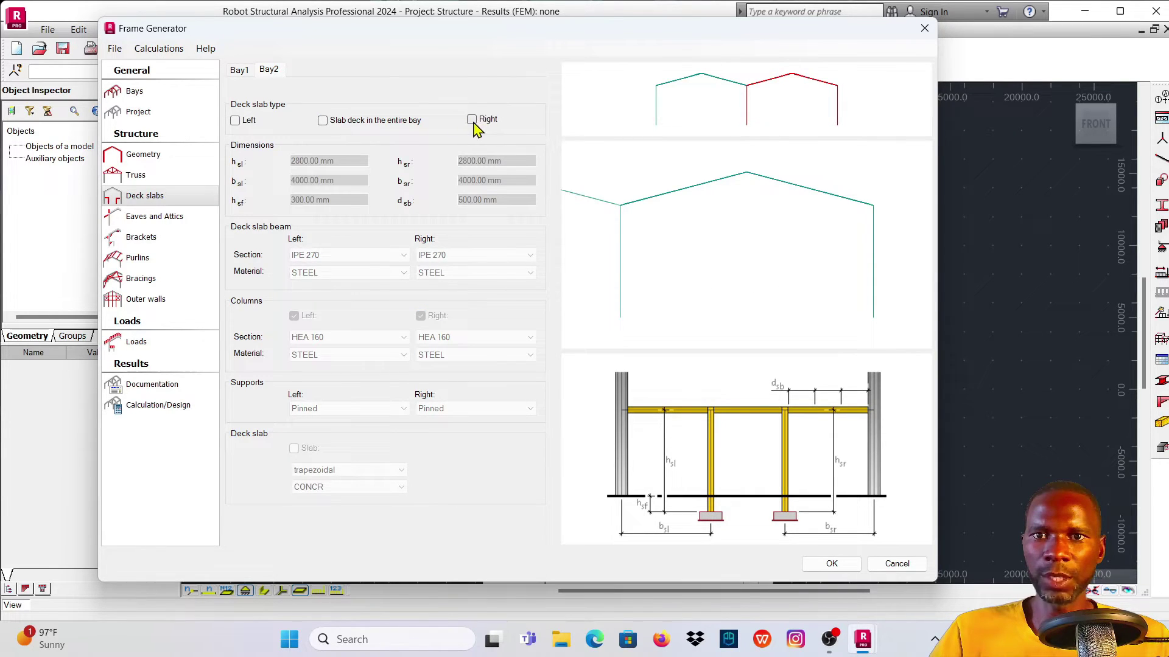
left_click(472, 120)
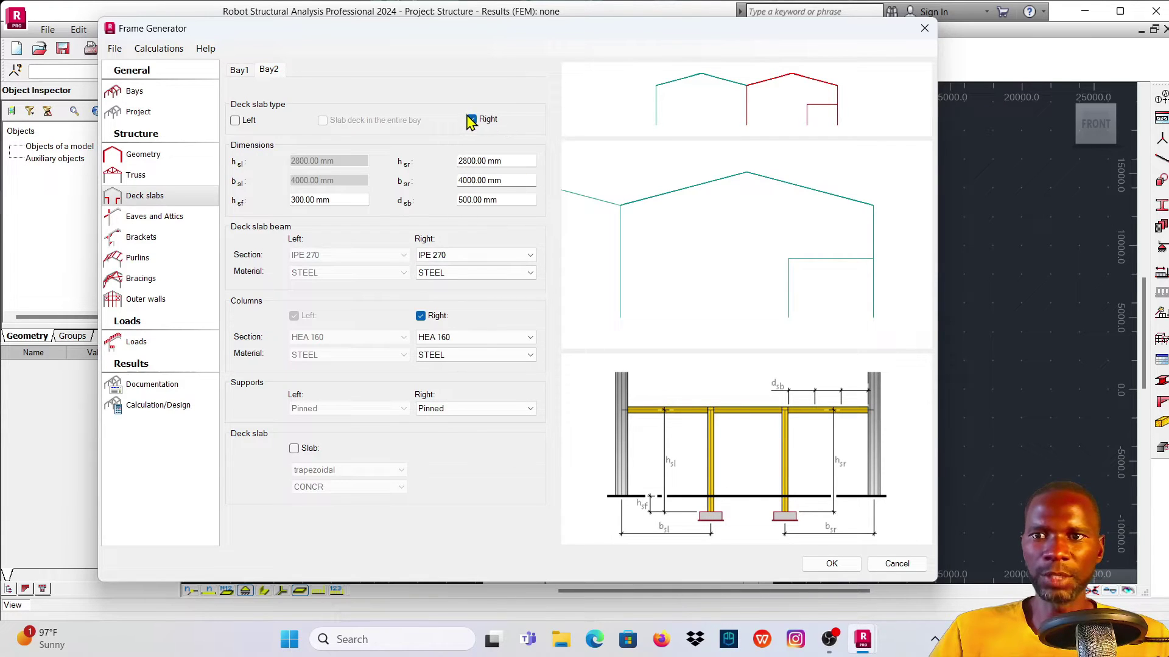
double_click(501, 160)
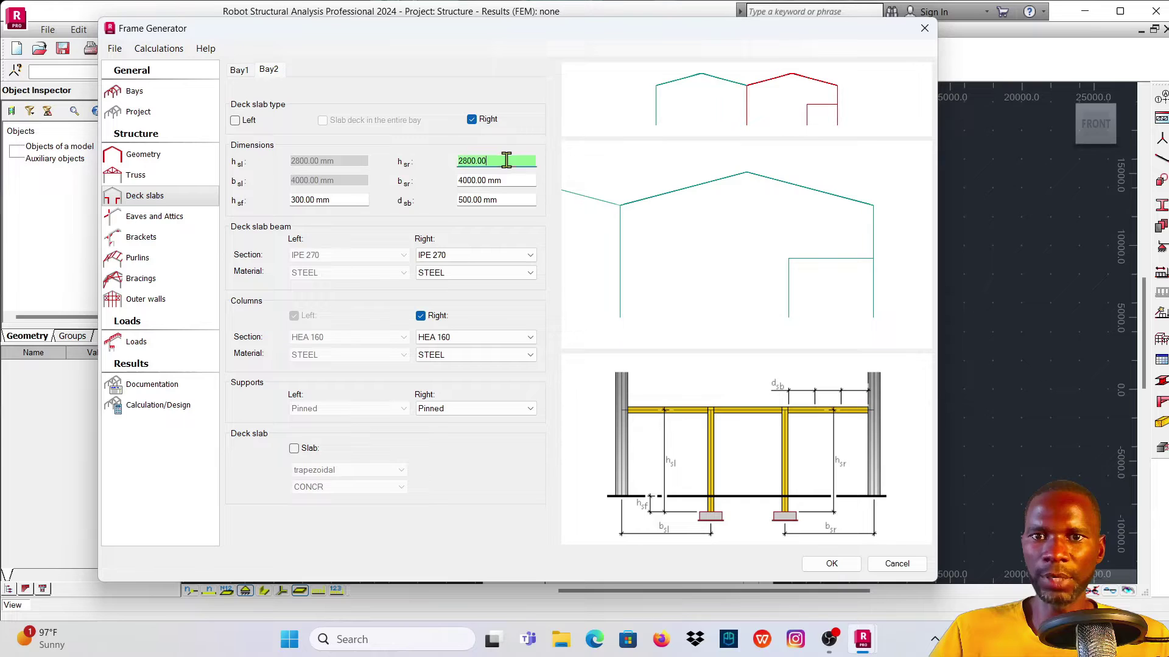
left_click(508, 180)
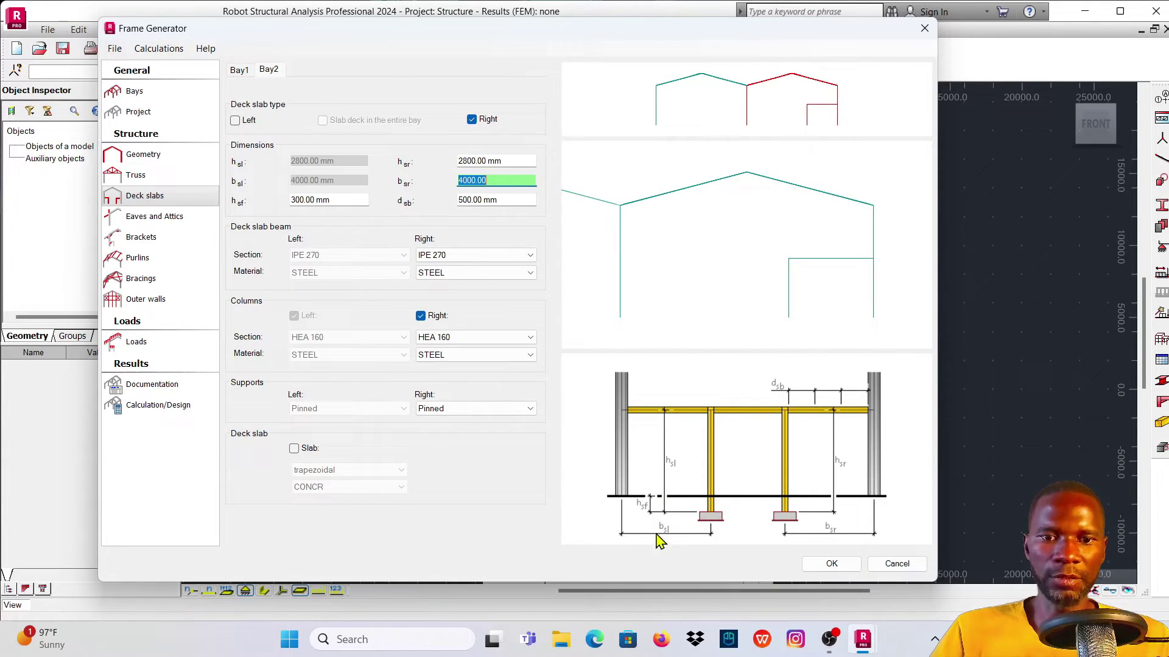
left_click(519, 201)
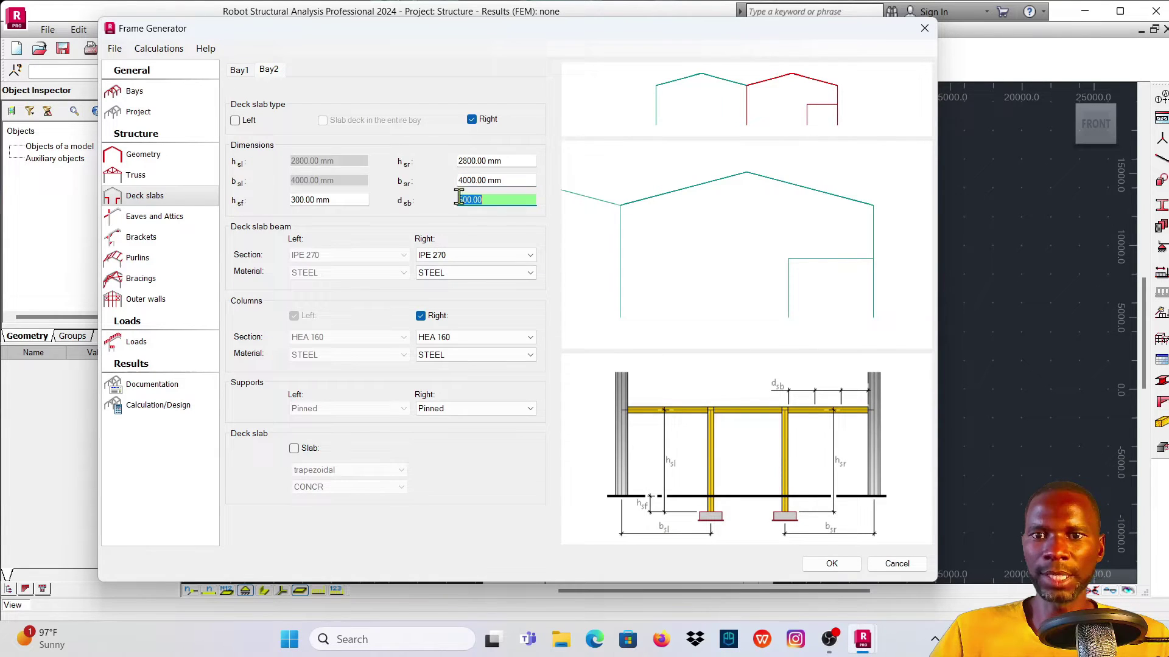
left_click(472, 120)
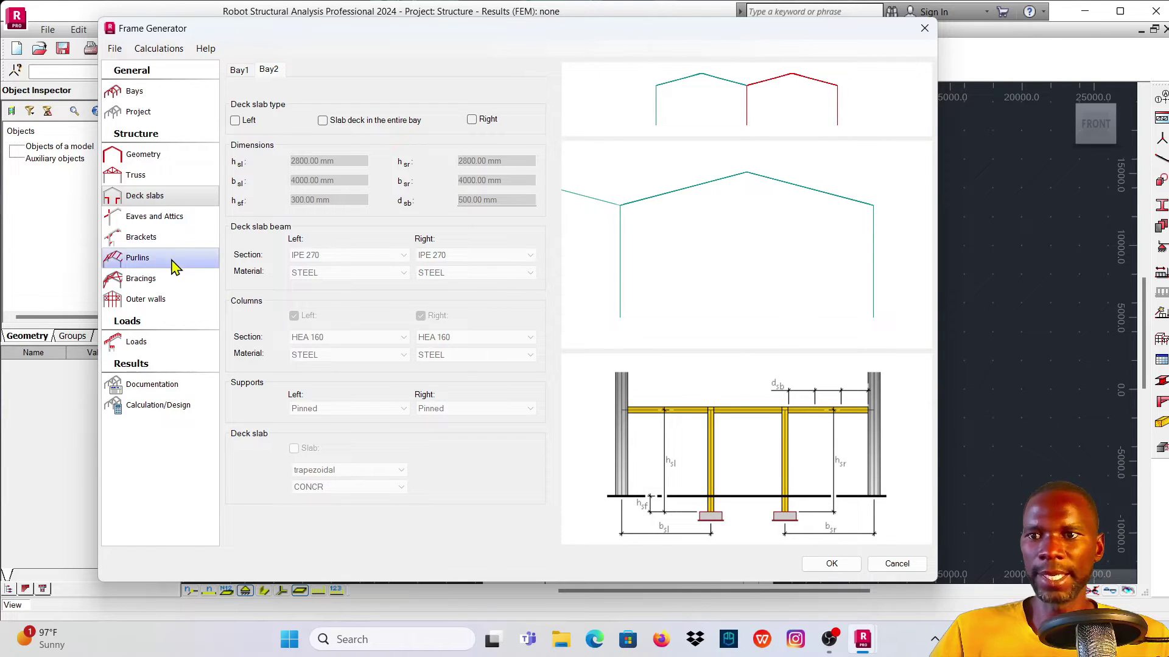
Step: Tick Bay2's left and right eaves, check the IPE 160 section, then untick both eaves
left_click(149, 220)
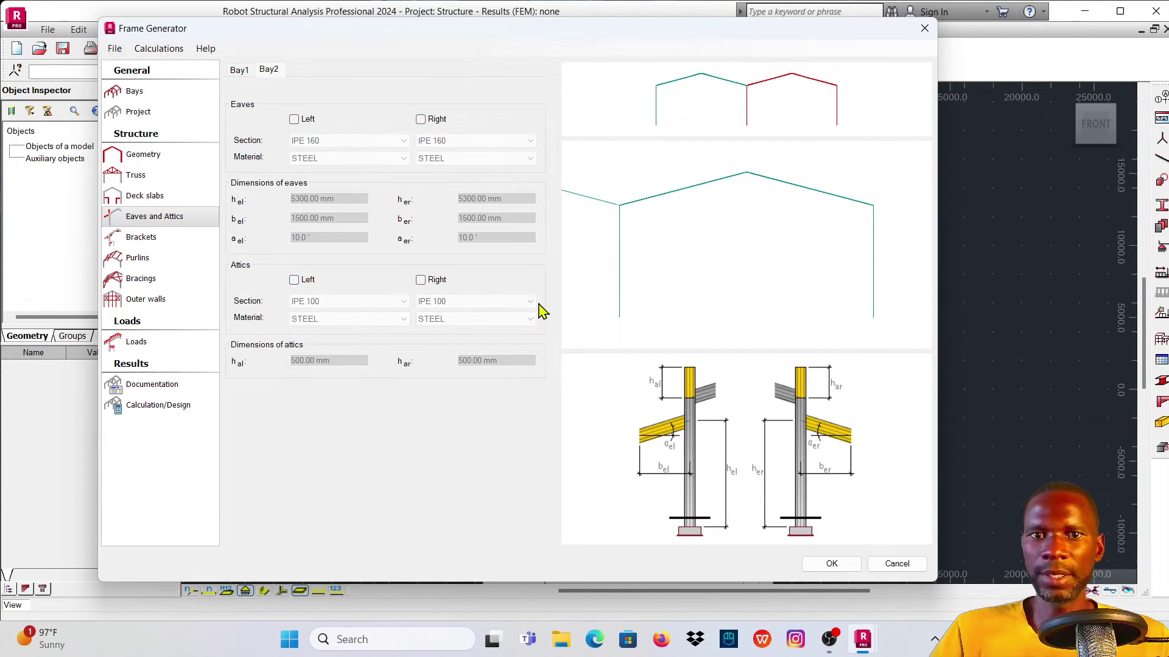
left_click(294, 119)
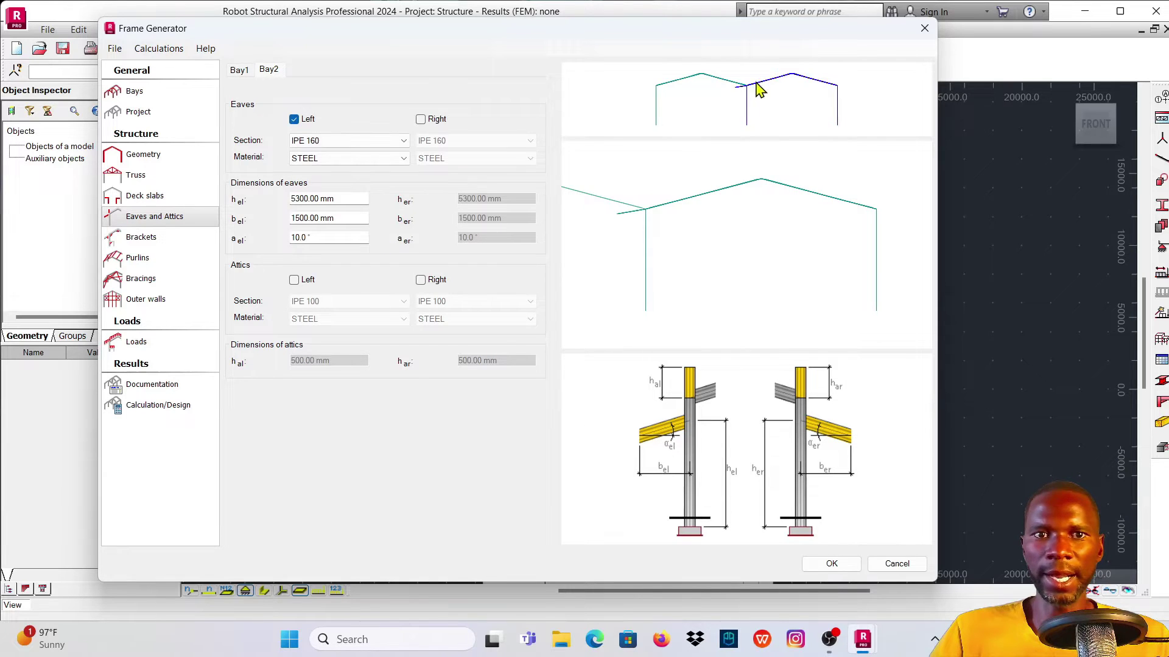
left_click(421, 119)
left_click(294, 119)
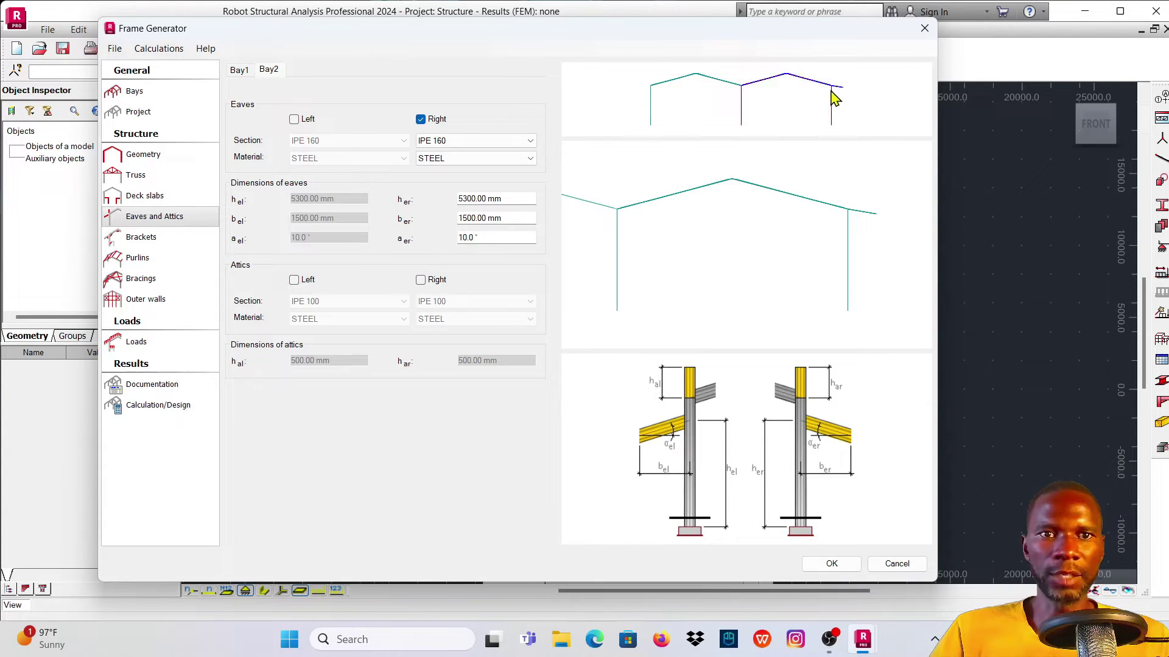
left_click(528, 143)
left_click(529, 142)
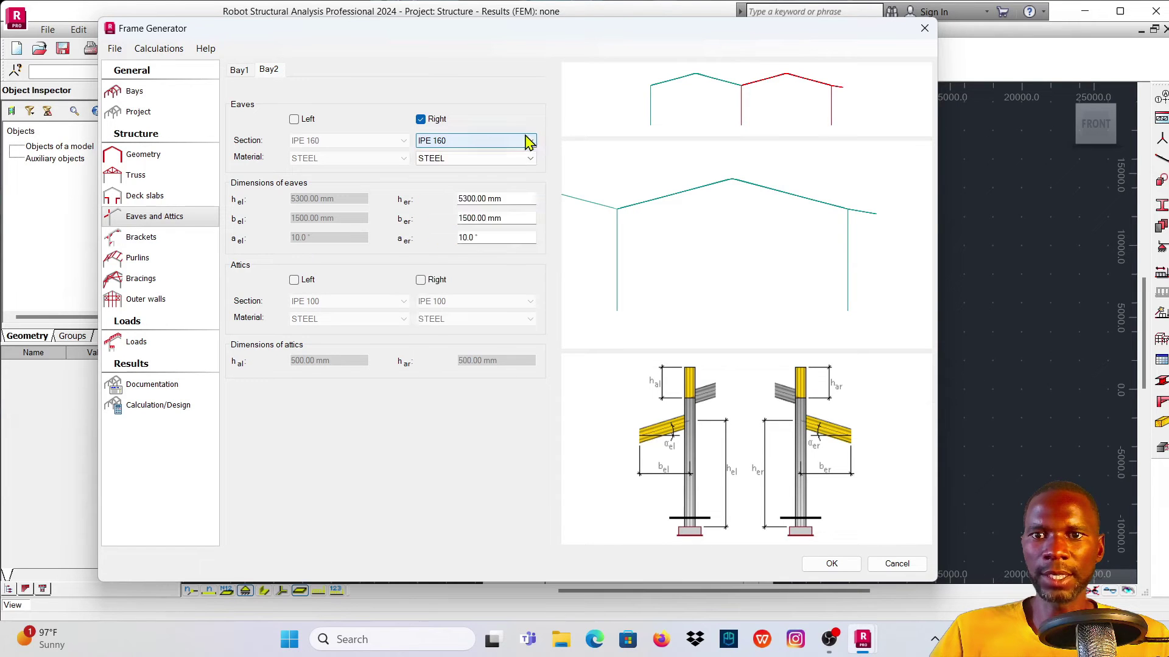
left_click(421, 120)
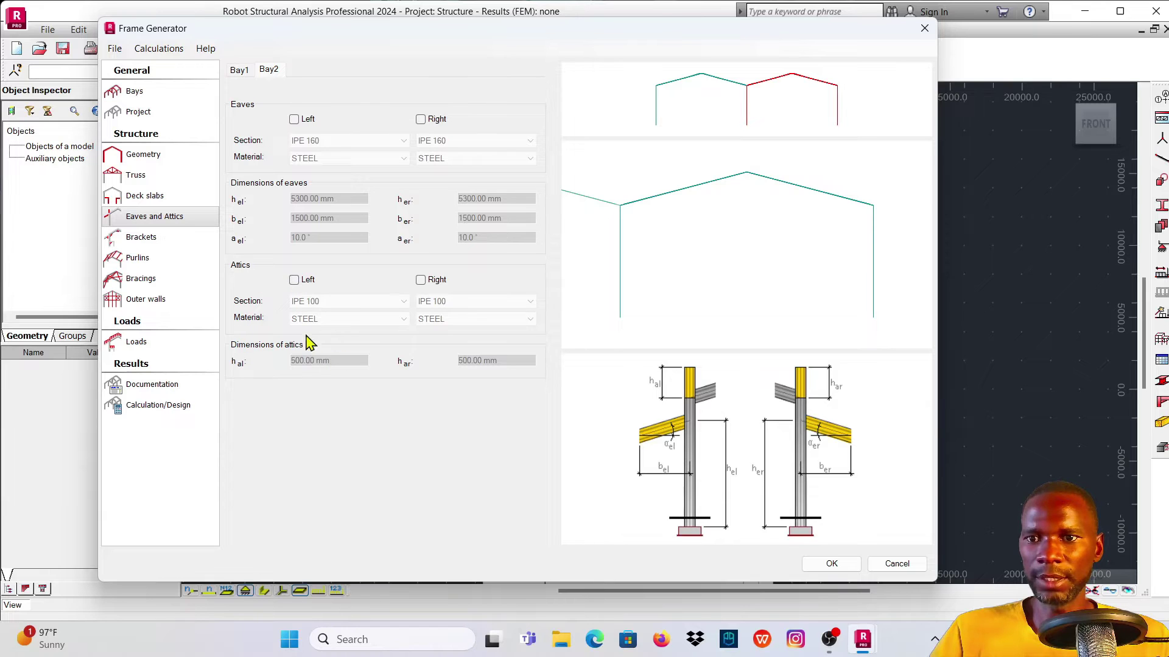
left_click(140, 241)
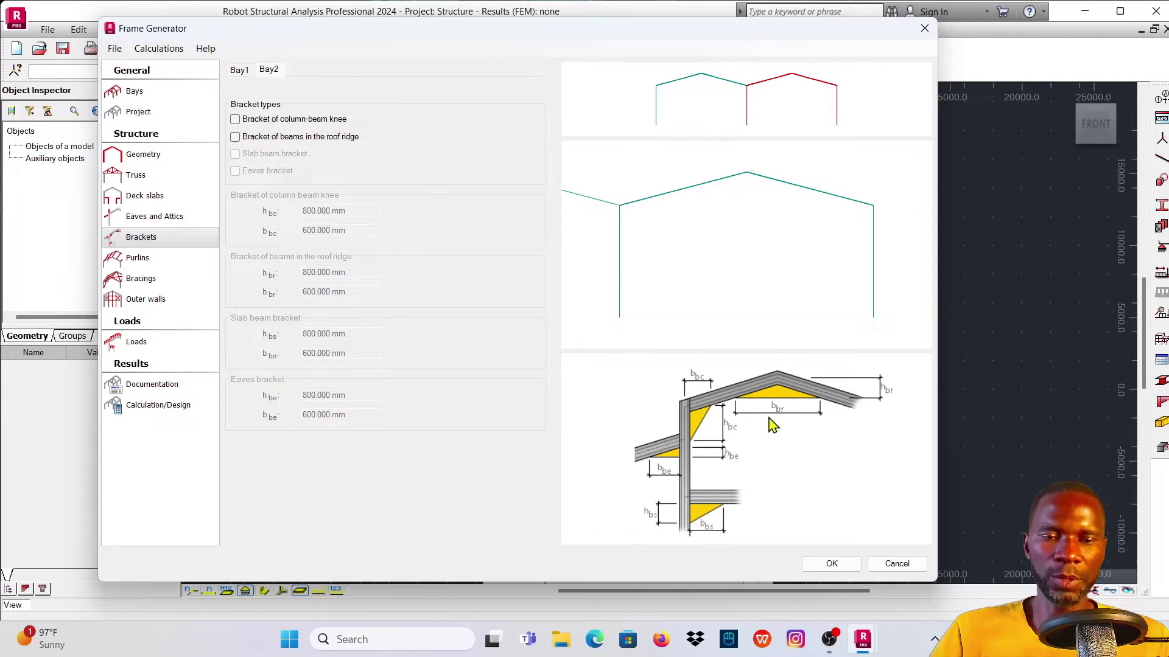
Step: Tick knee and ridge brackets, look at h bc and b bc, then untick both
left_click(236, 119)
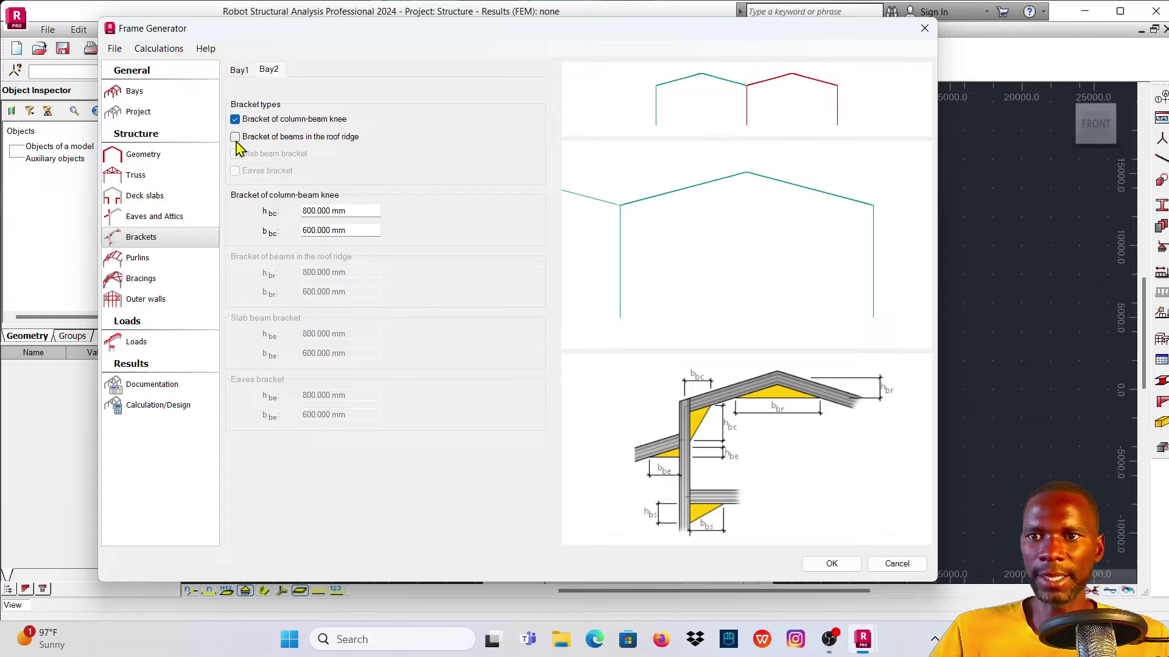
left_click(235, 137)
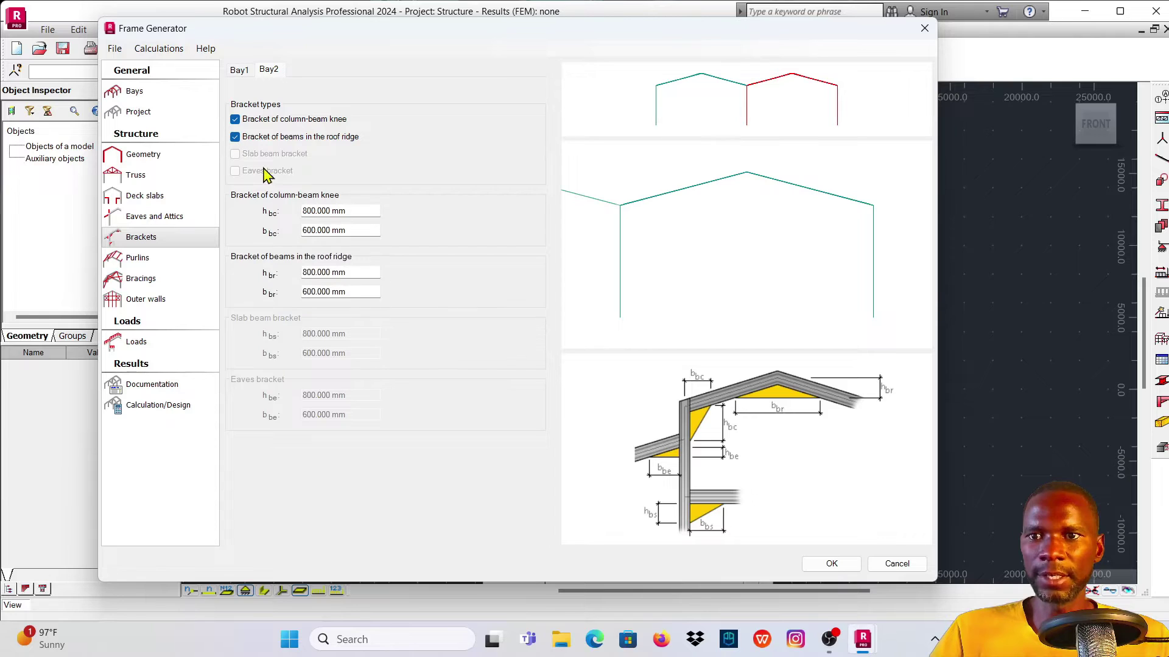
left_click(346, 213)
left_click(357, 230)
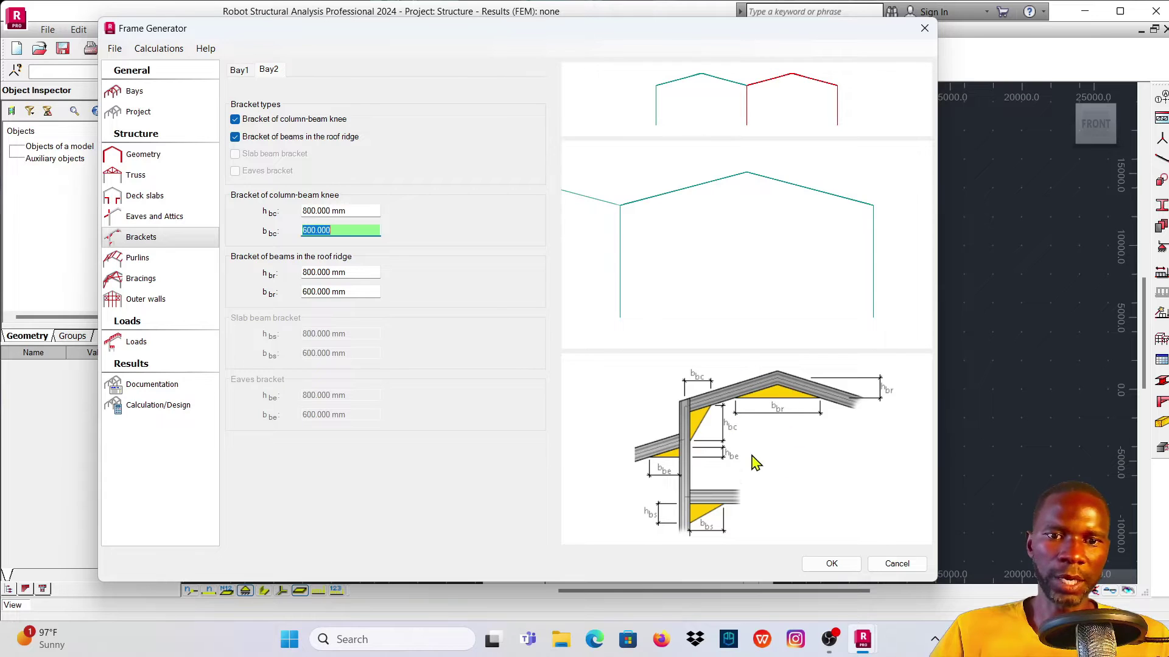
left_click(235, 137)
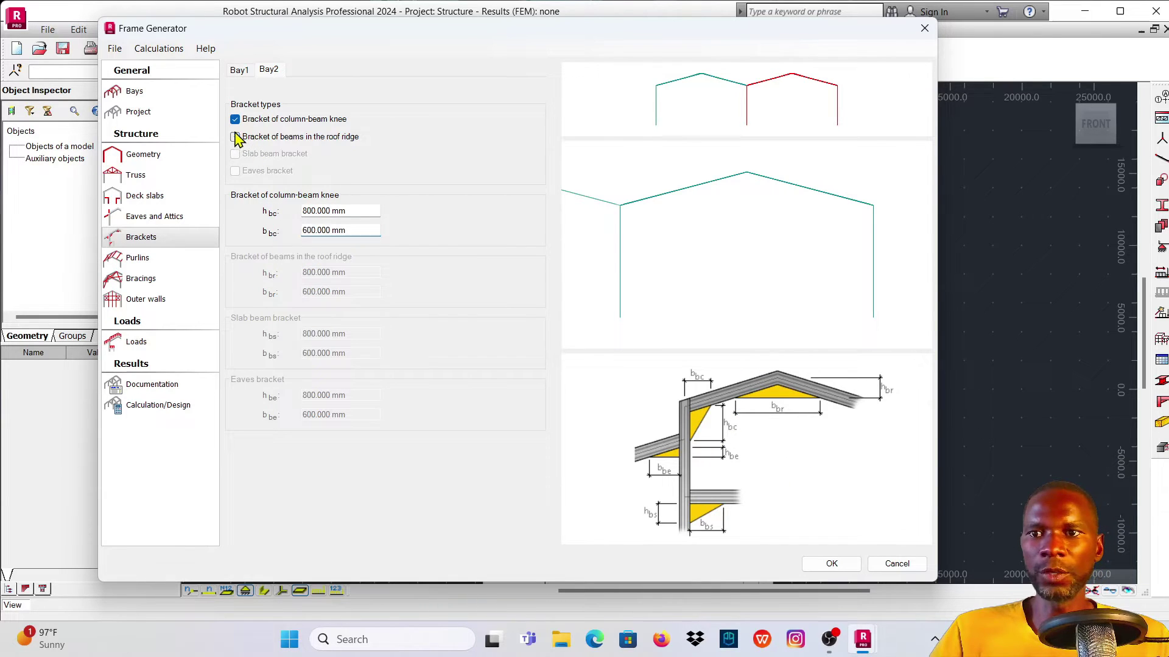
left_click(236, 120)
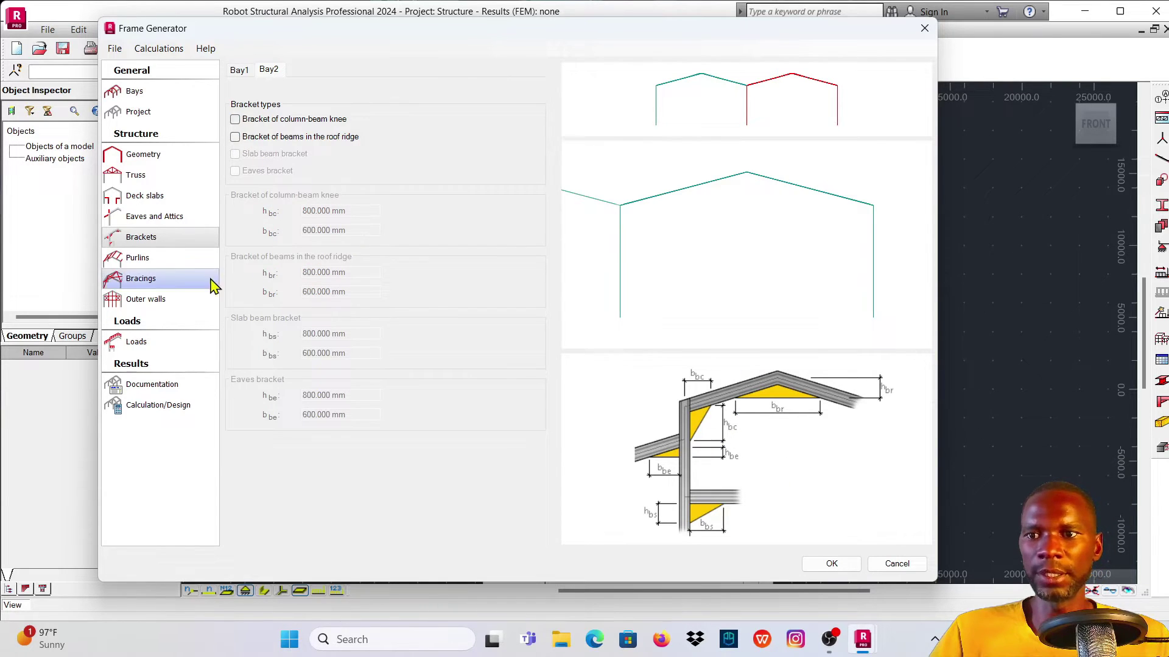
left_click(149, 258)
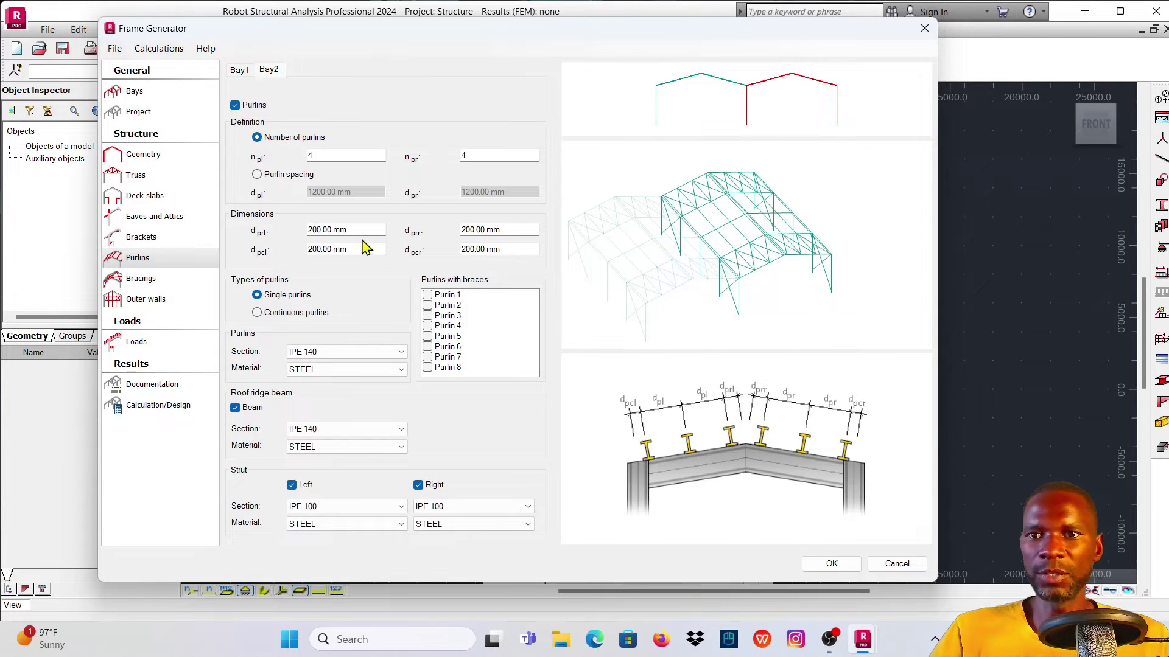
Step: Define Bay2's purlins by 1200 mm spacing on both slopes instead of a fixed count
mouse_move(691, 230)
middle_mouse_down()
mouse_move(709, 251)
mouse_move(705, 242)
middle_mouse_up()
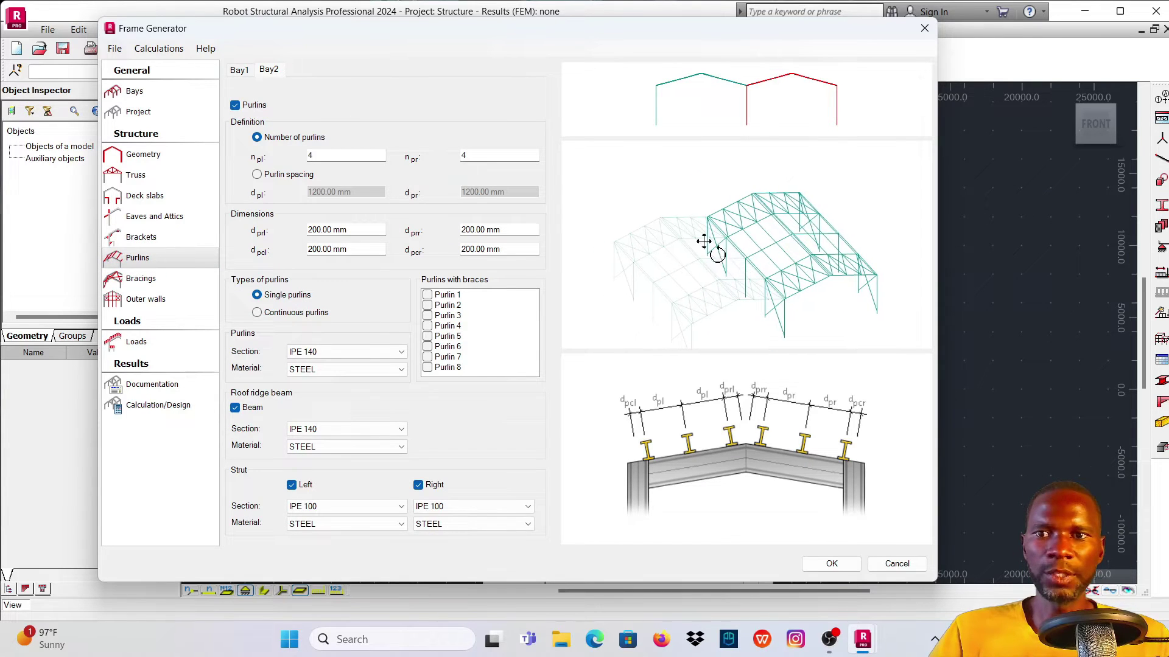
double_click(325, 155)
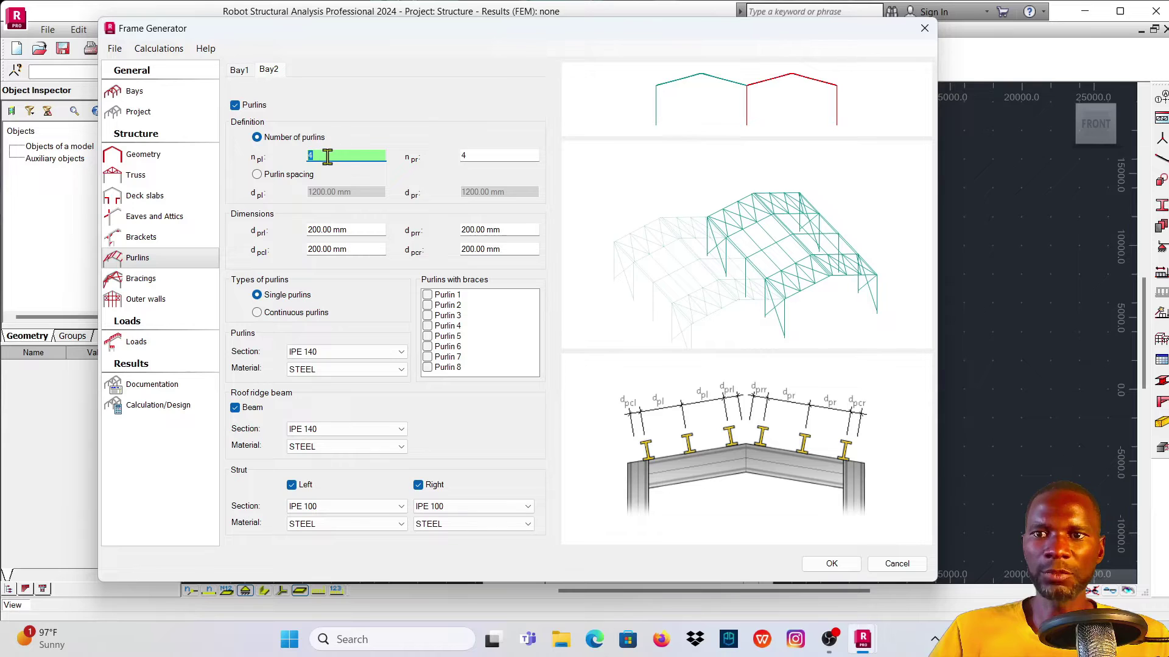
double_click(497, 157)
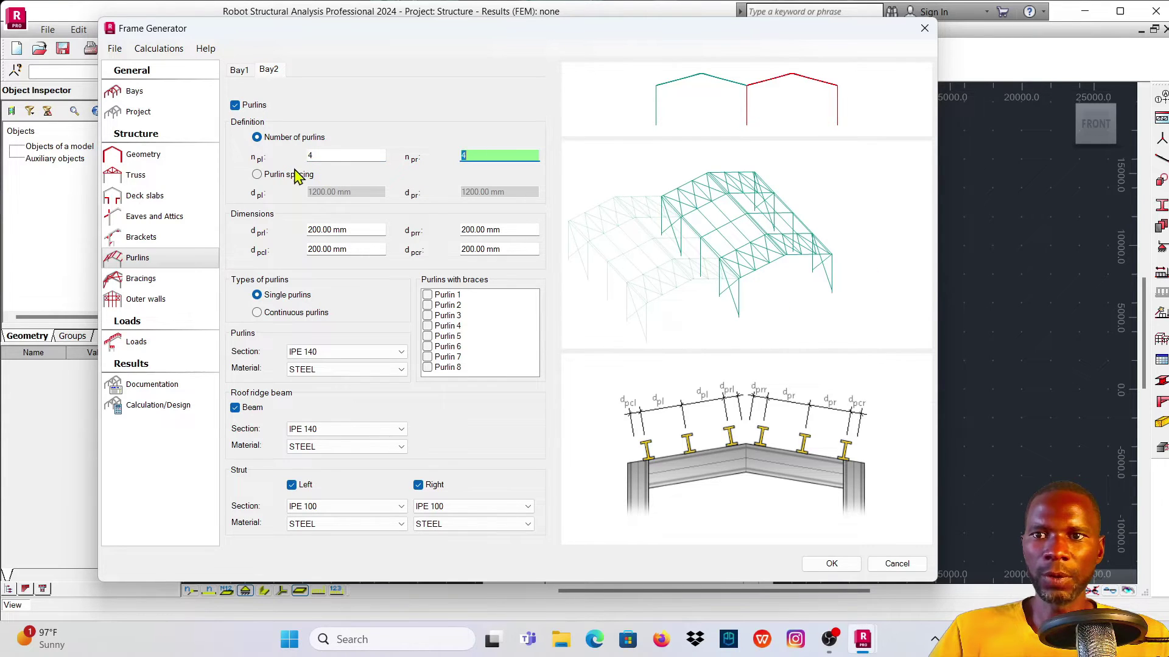
double_click(328, 157)
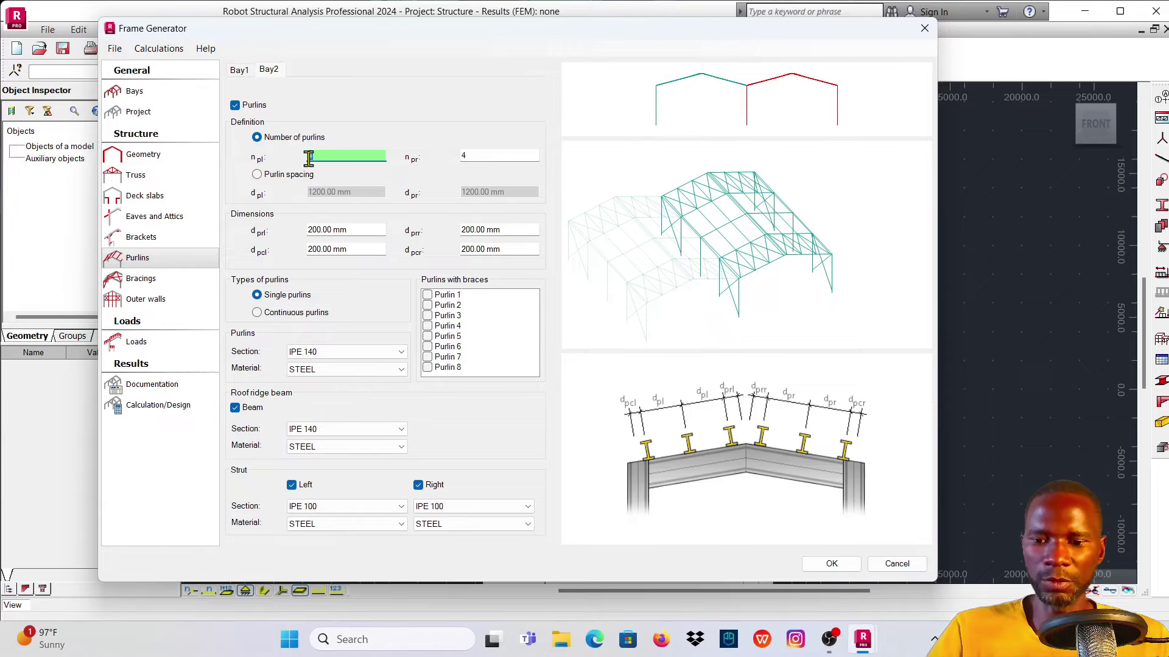
type("5")
double_click(486, 157)
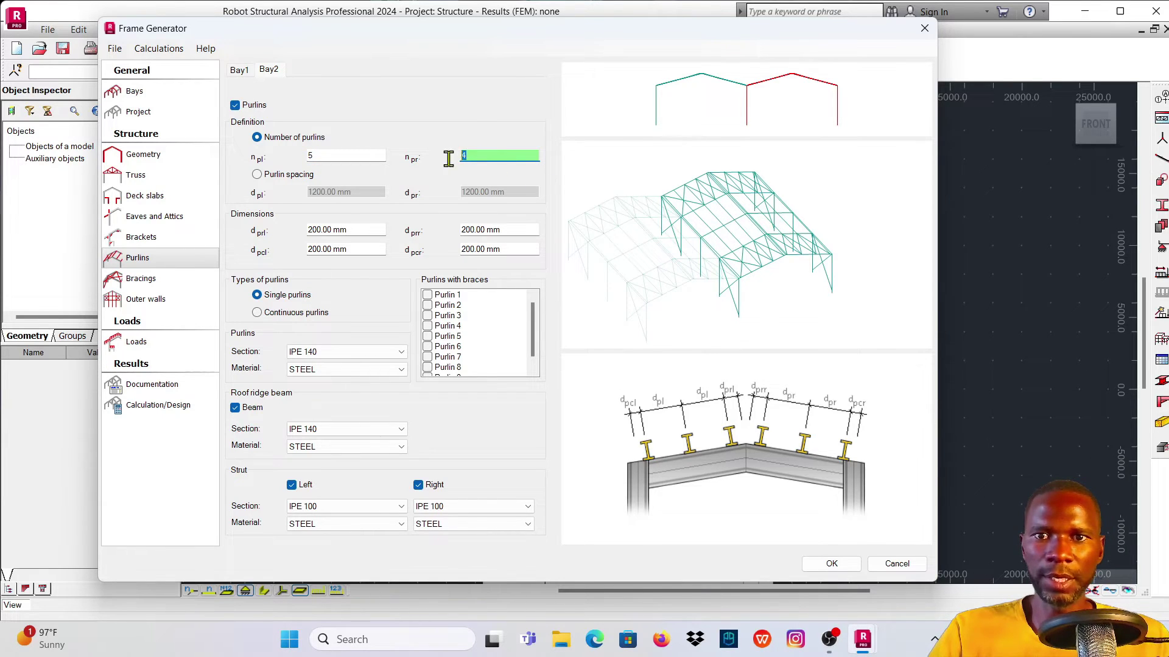
double_click(334, 157)
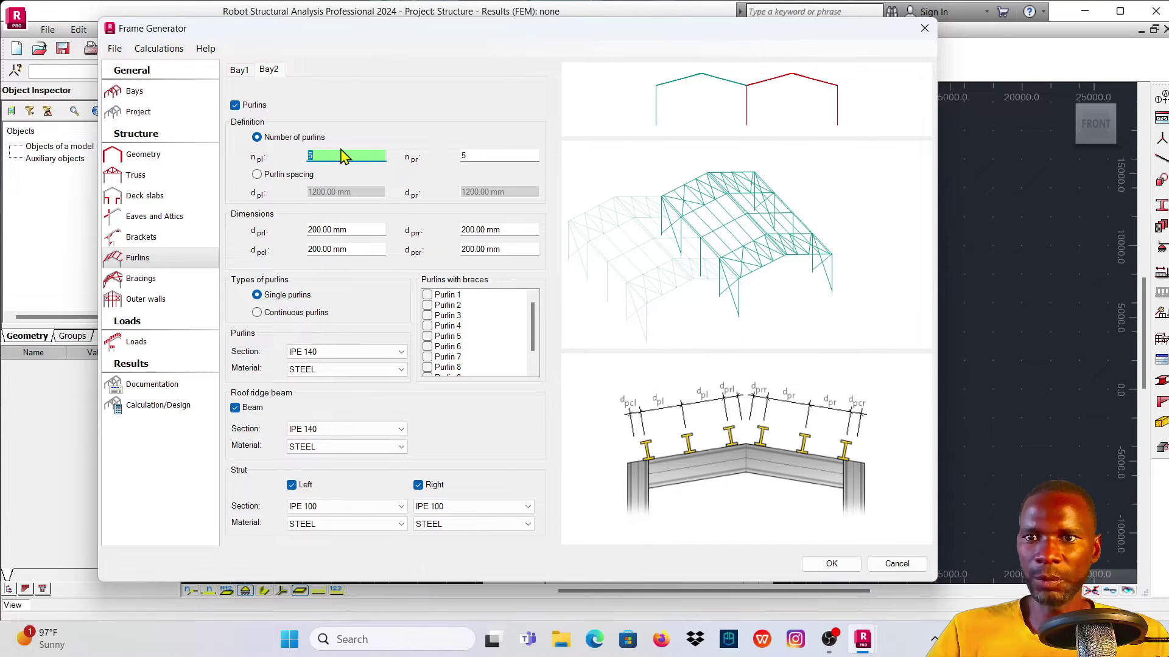
double_click(483, 156)
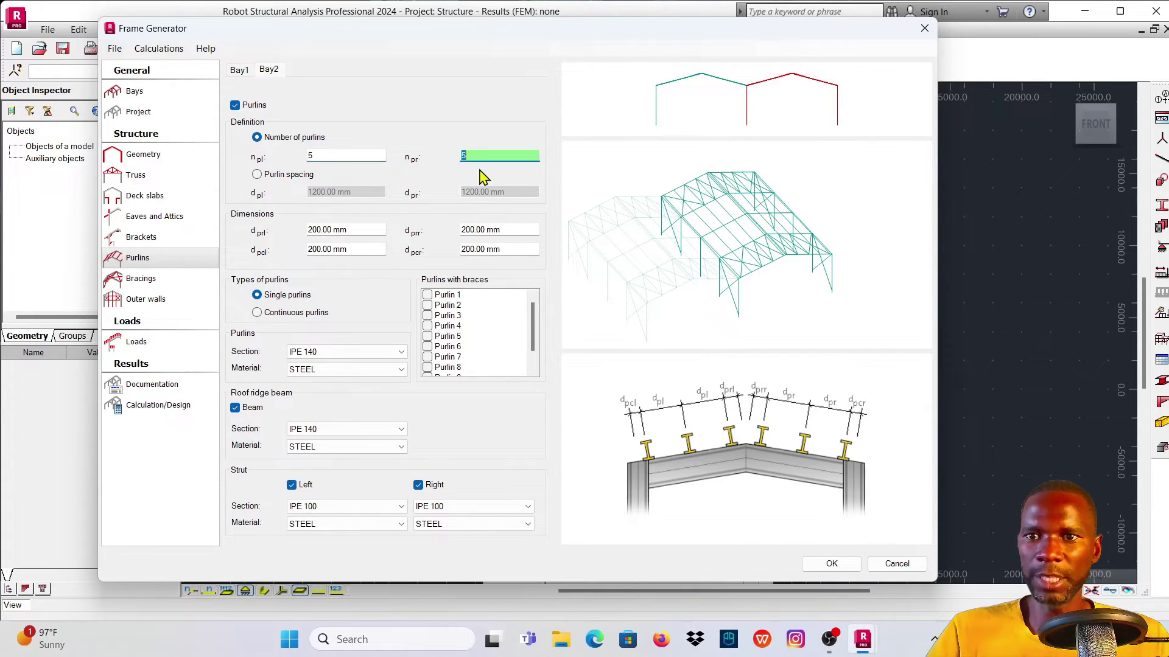
left_click(257, 174)
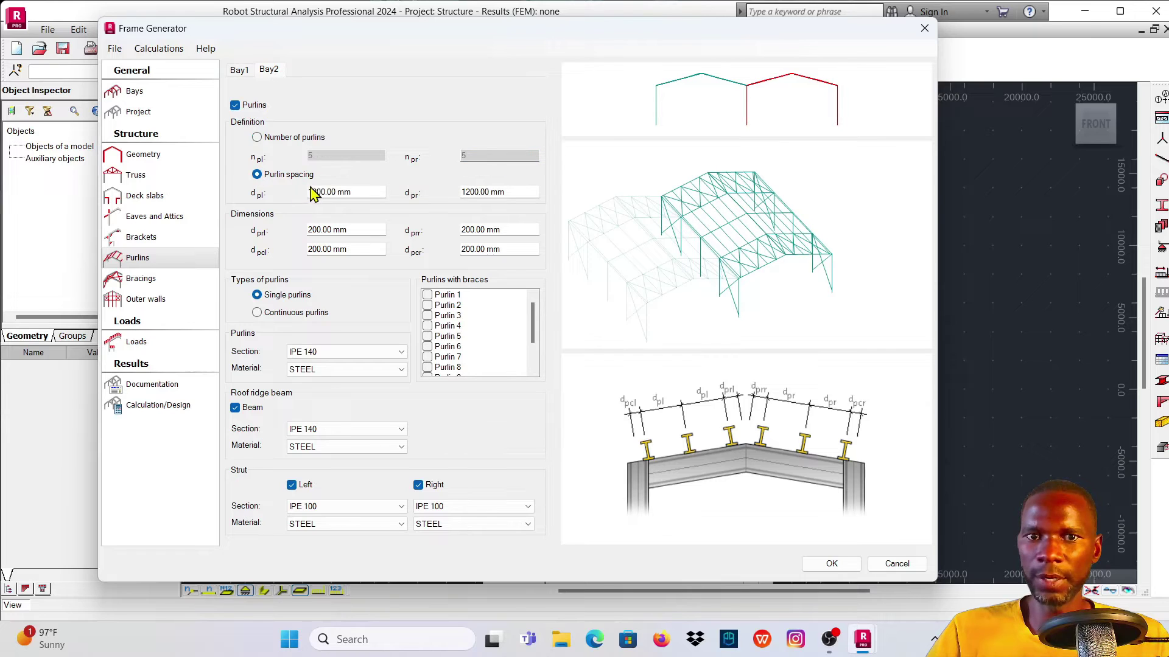
double_click(363, 193)
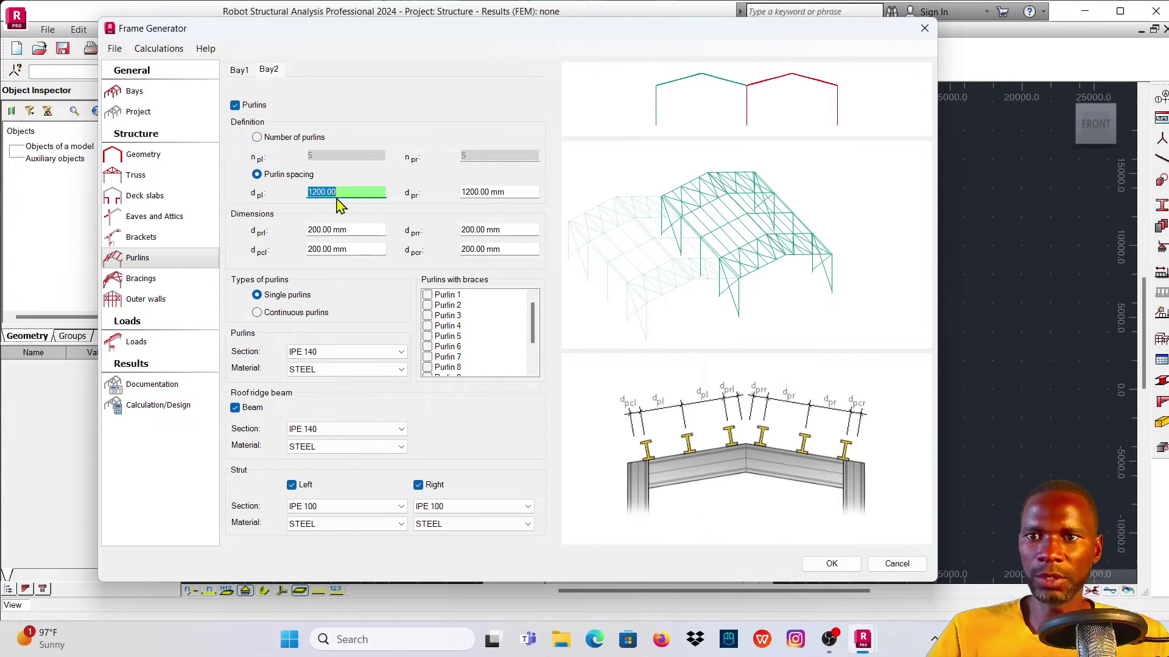
double_click(513, 193)
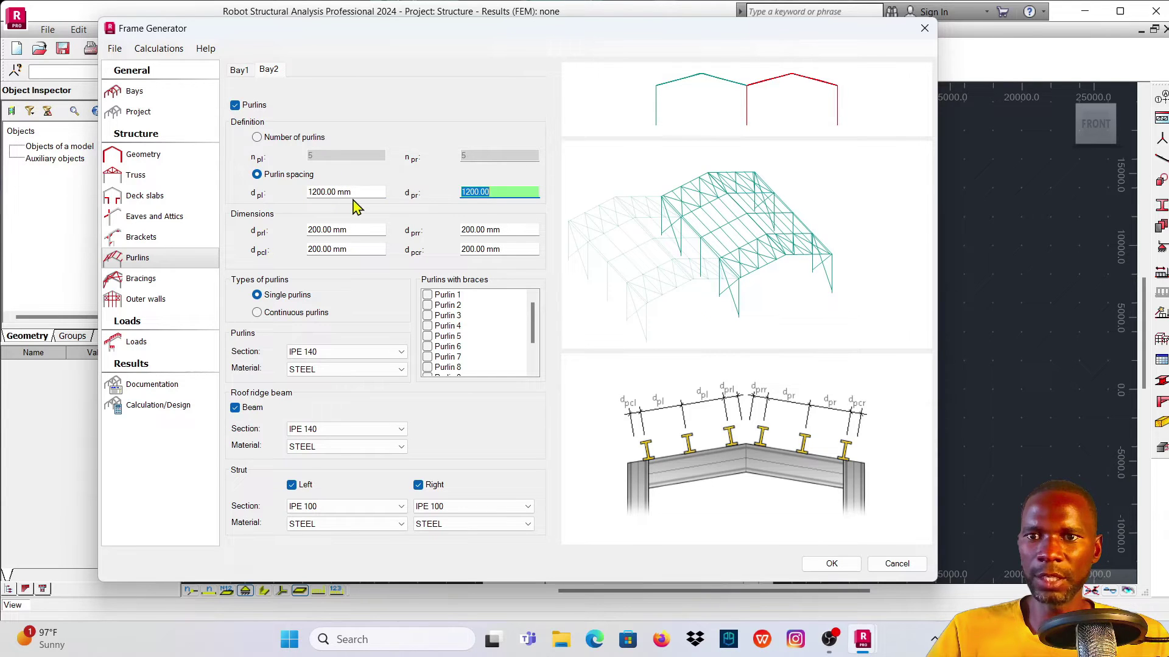
double_click(361, 191)
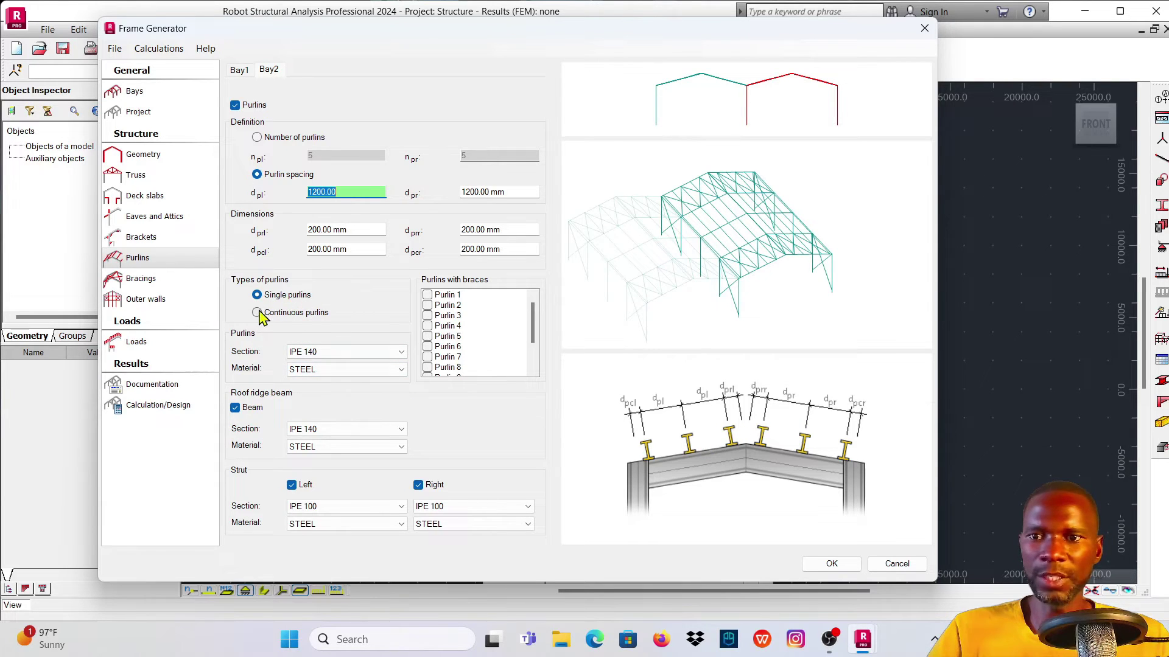
scroll(709, 219, "up", 6)
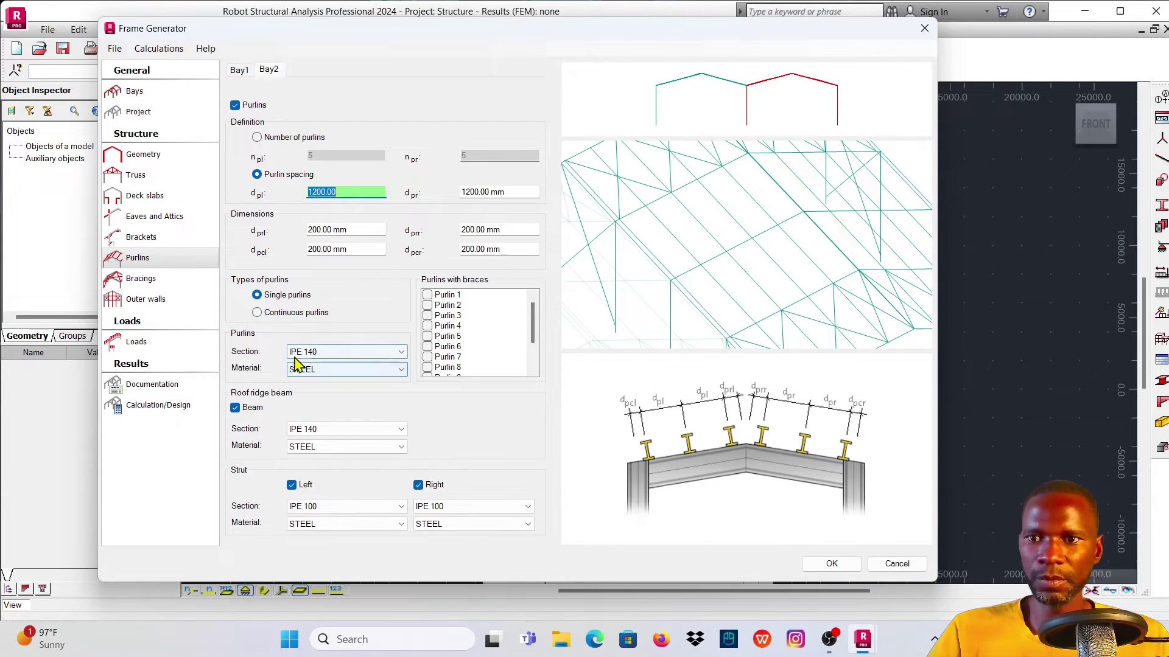
Step: Keep IPE 140 for the purlins and change the ridge beam section to IPE 100
left_click(402, 359)
left_click(403, 358)
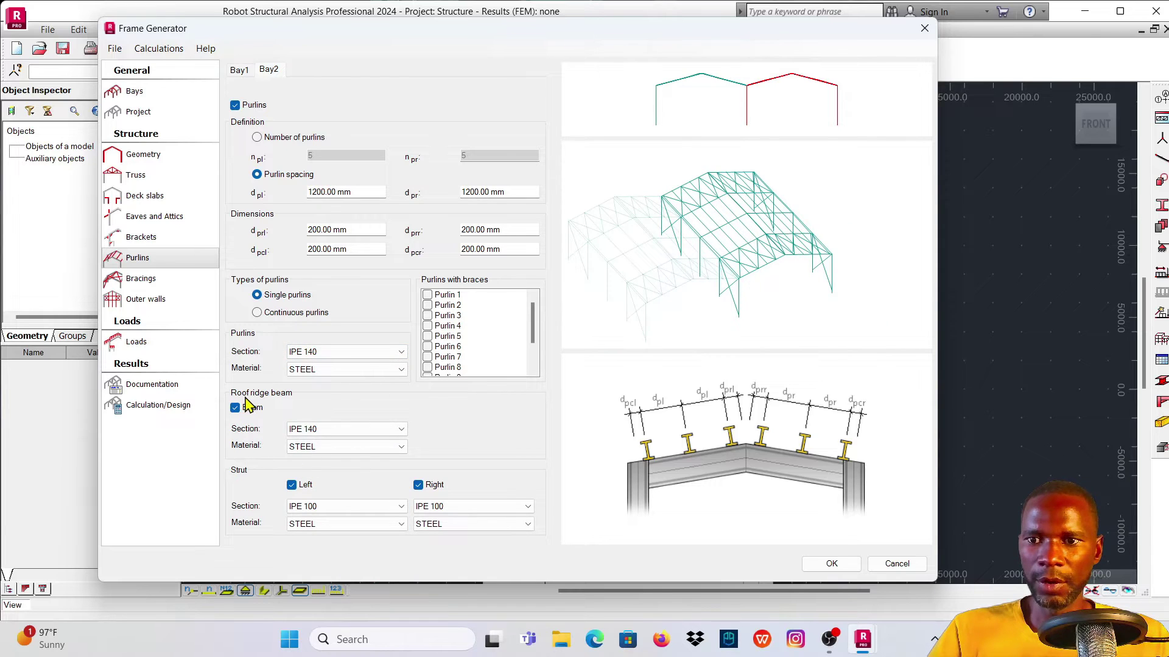
left_click(401, 430)
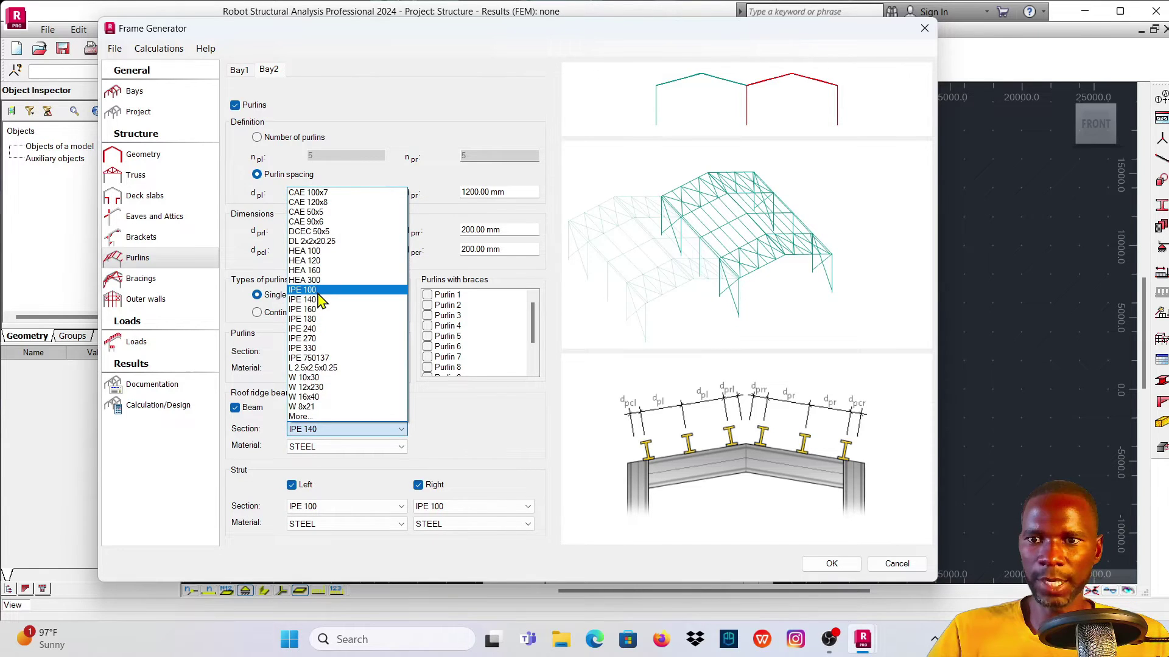
left_click(317, 291)
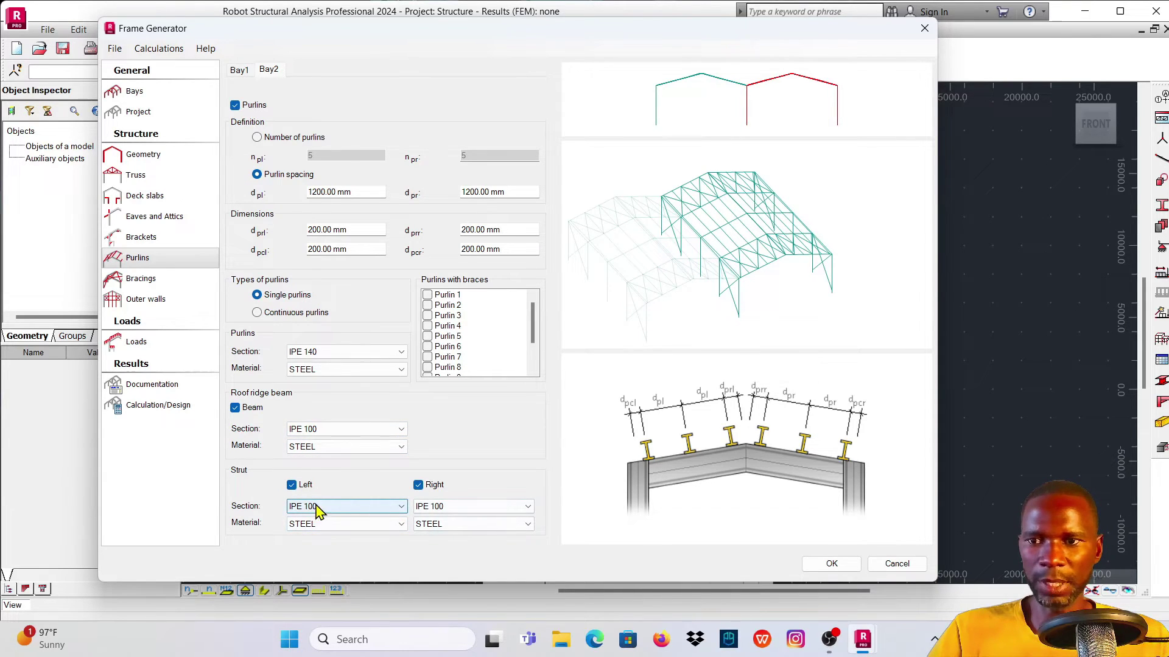
Step: Review Bay2's bracing table, keeping X bracing on spans 1 and 4 for walls and roof
left_click(129, 280)
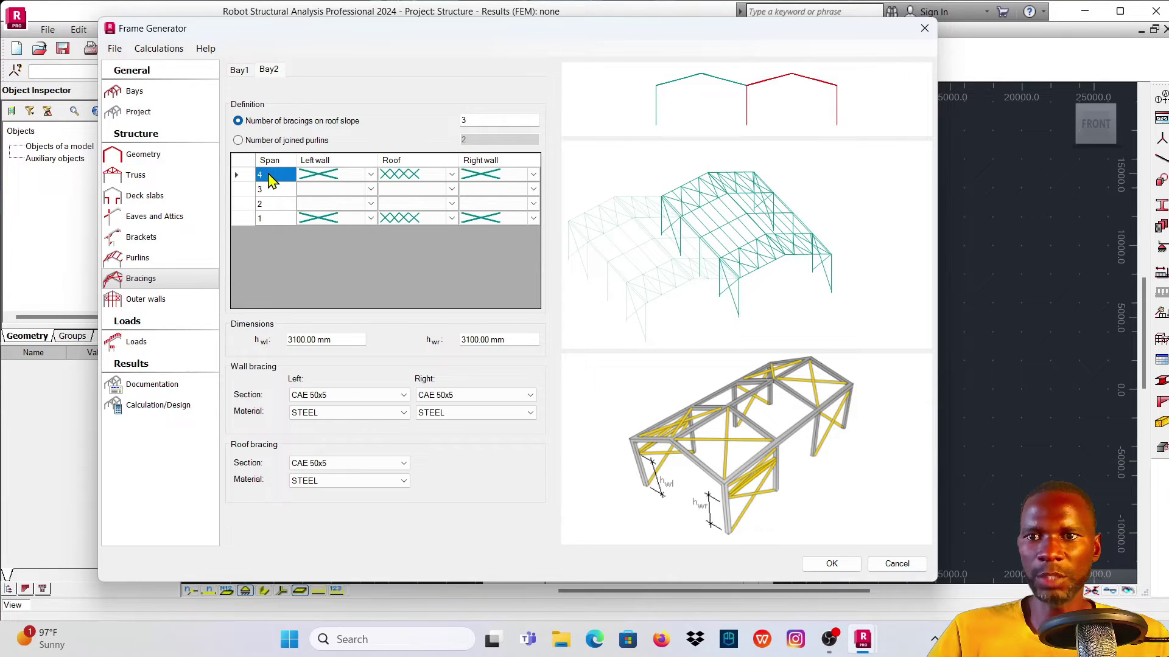
left_click(272, 220)
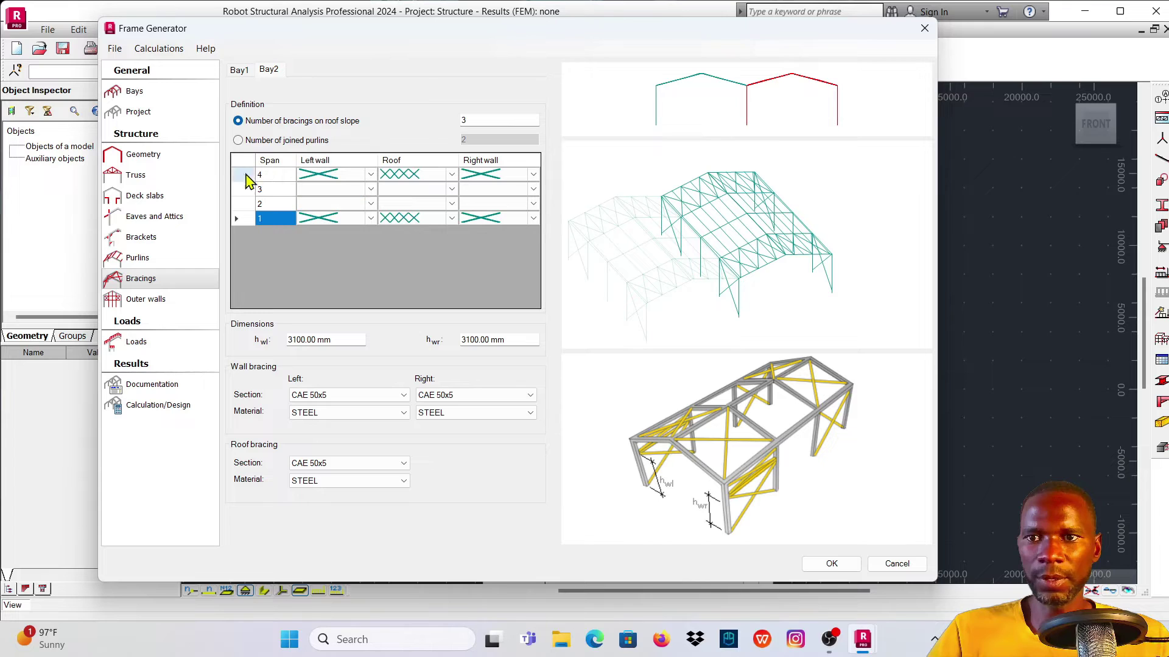
left_click(267, 174)
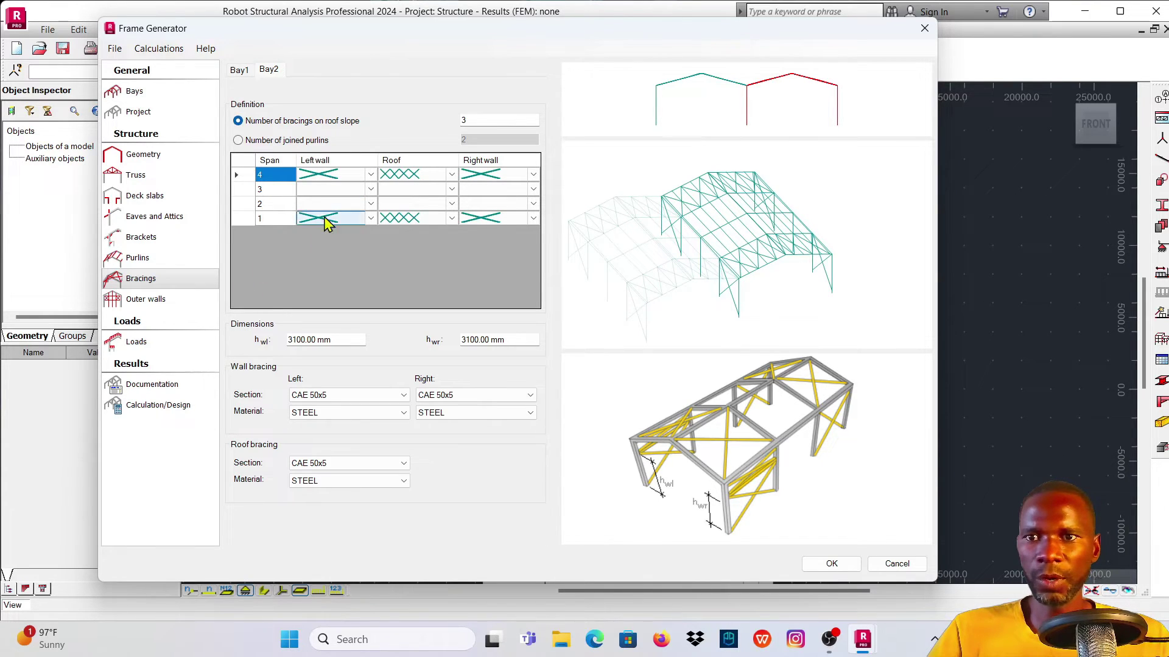
left_click(370, 175)
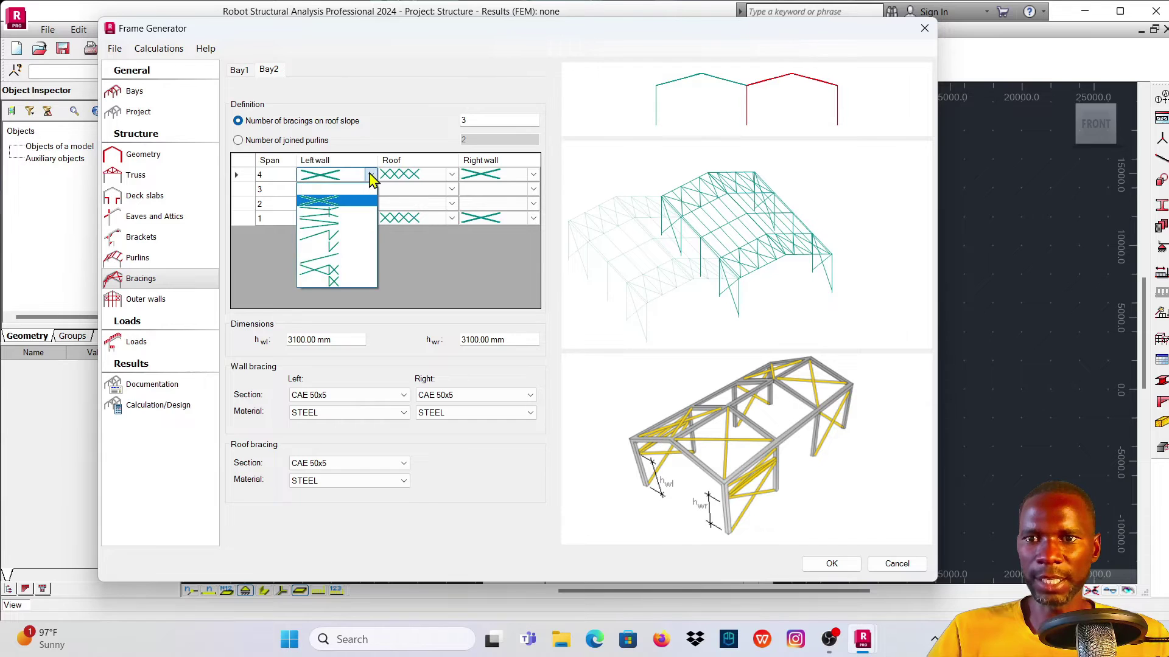
left_click(373, 199)
left_click(373, 220)
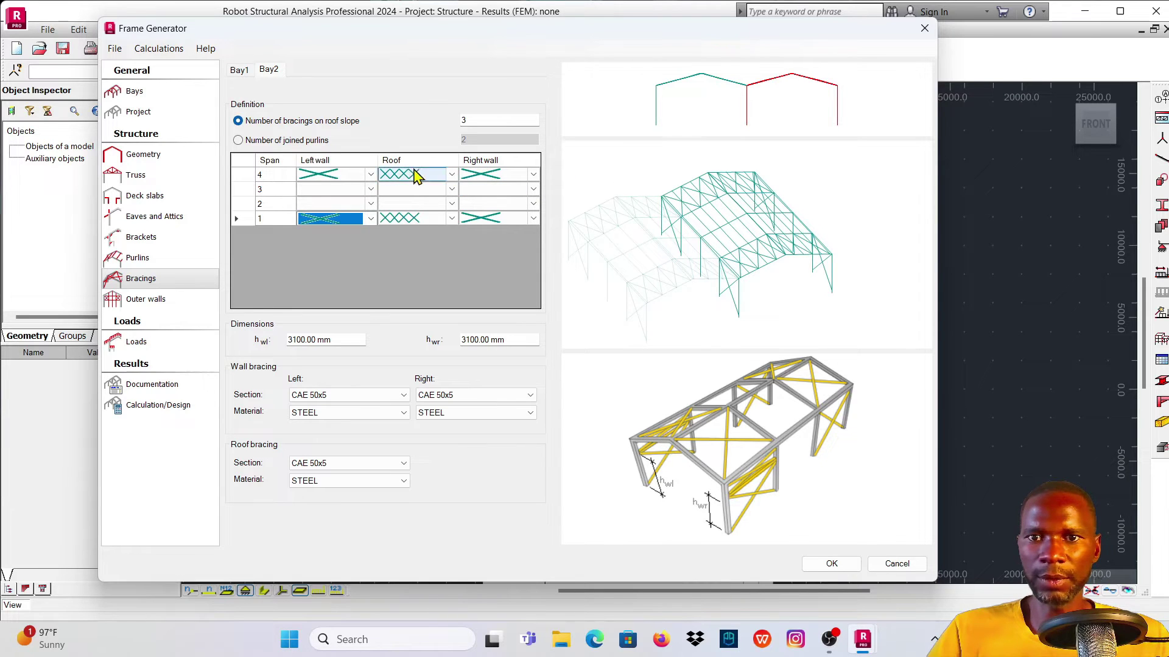
left_click(533, 176)
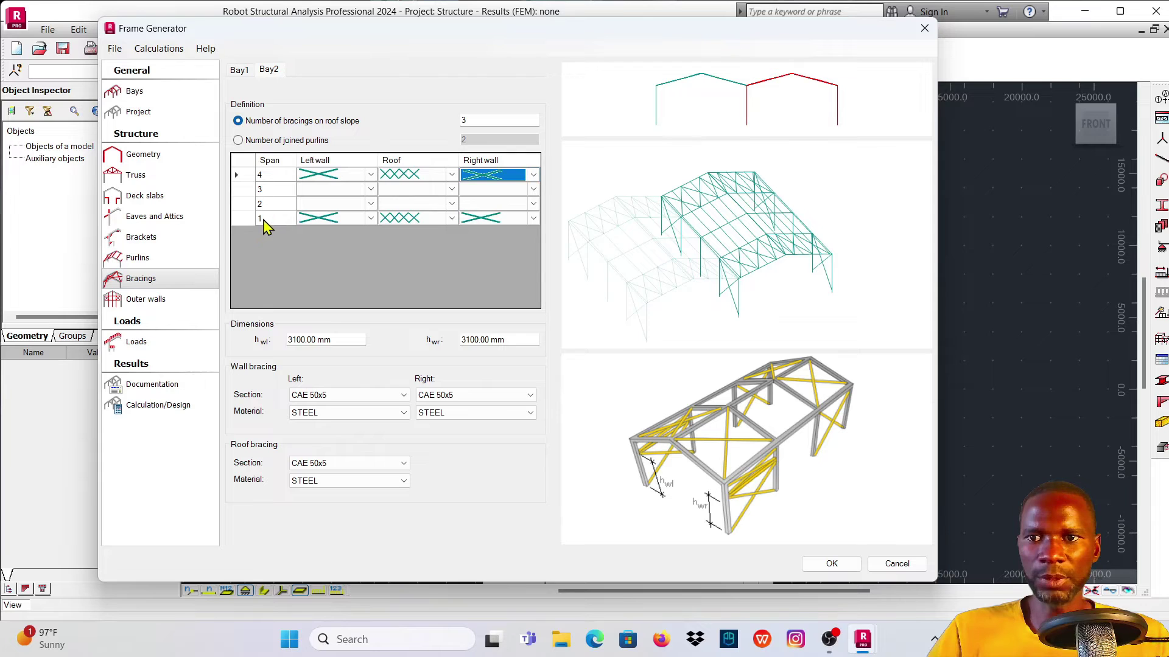
left_click_drag(699, 239, 724, 258)
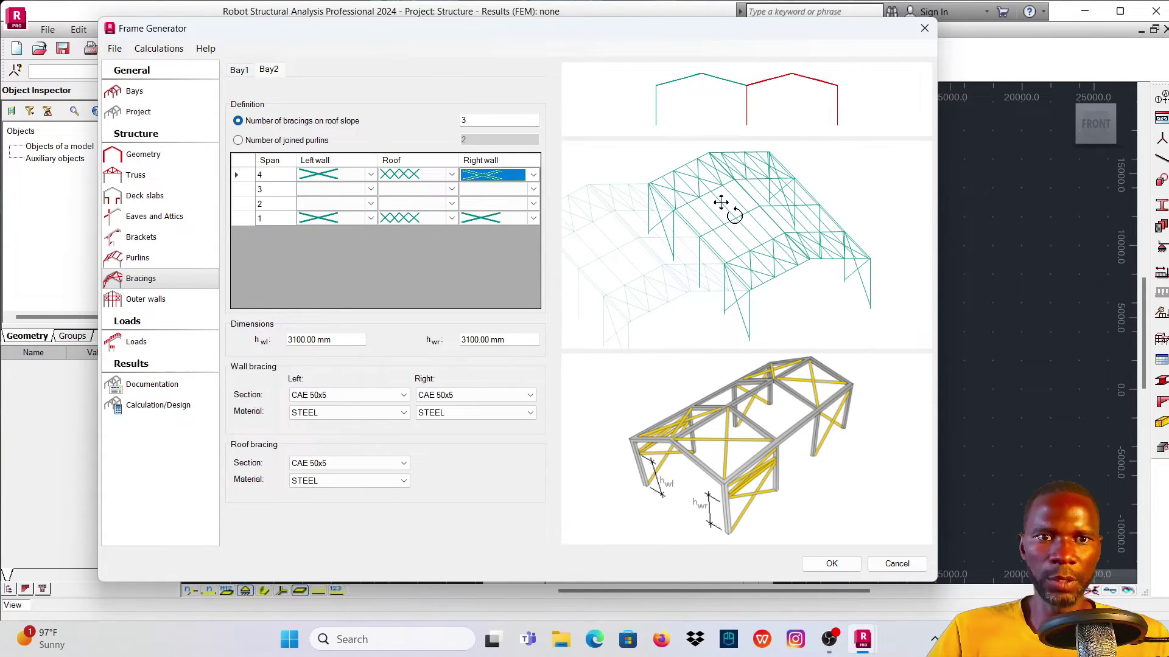
left_click_drag(721, 202, 605, 303)
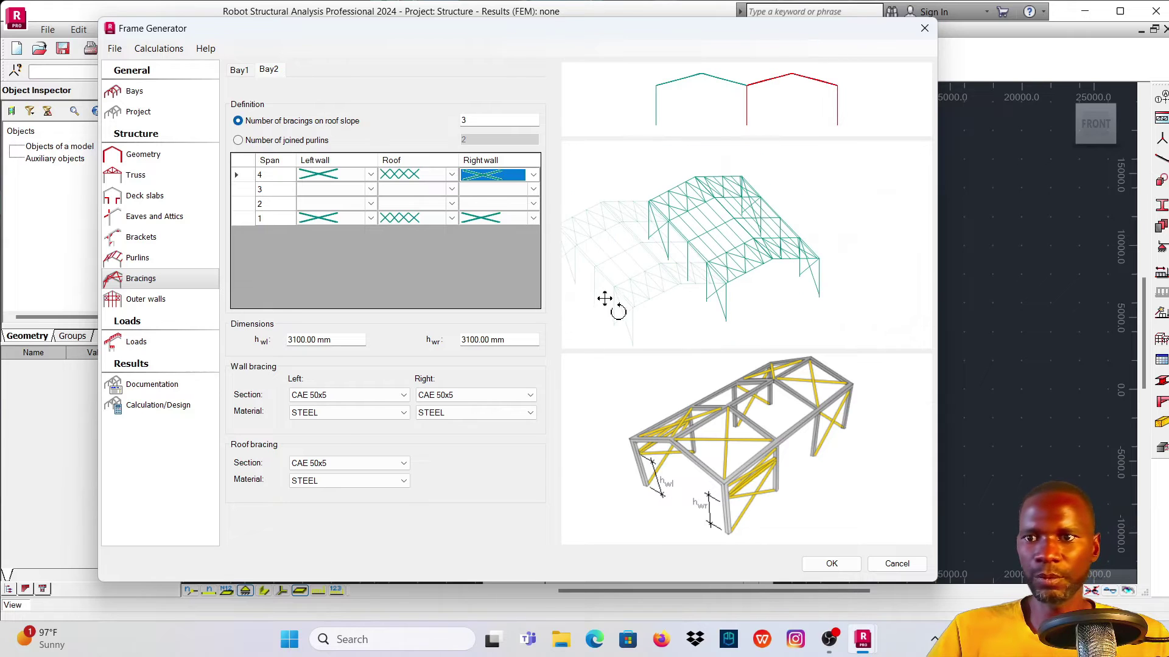
Step: Give Bay2's end walls gable columns with the columns-only outer wall type
left_click(146, 300)
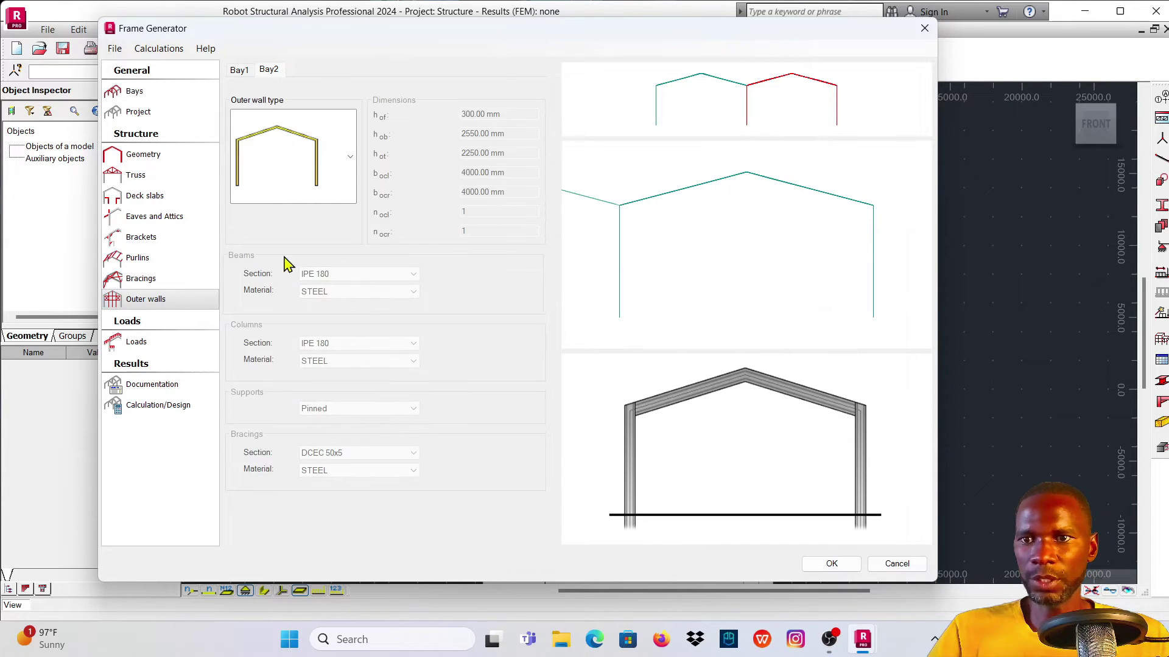
left_click(350, 160)
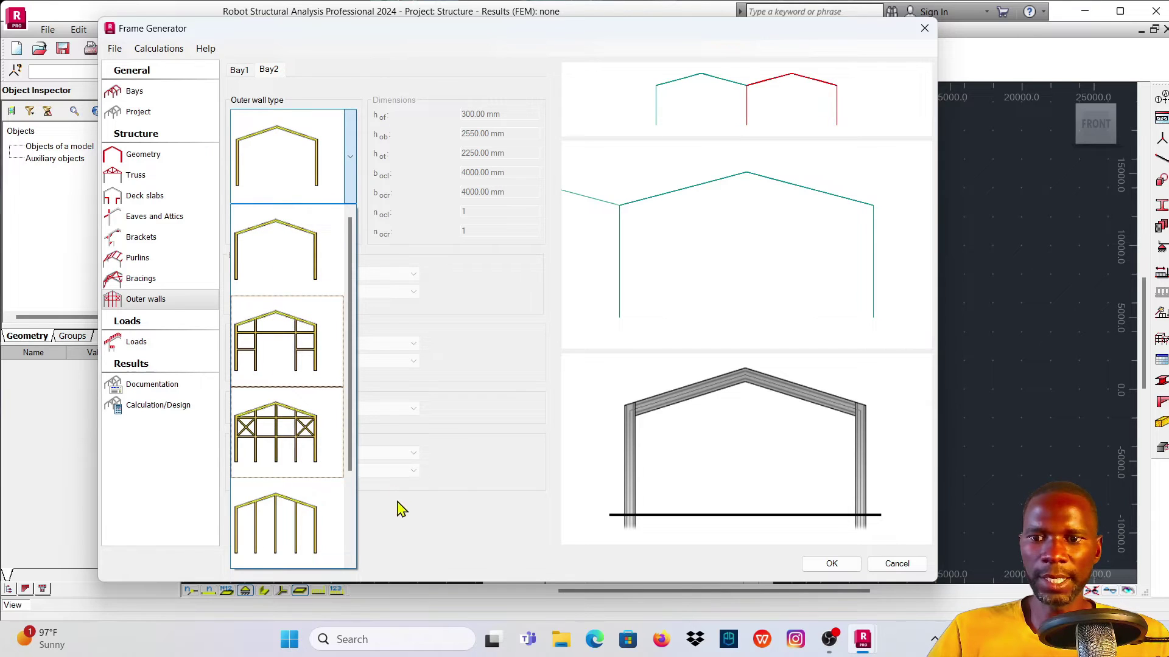
scroll(295, 457, "down", 1)
left_click(287, 438)
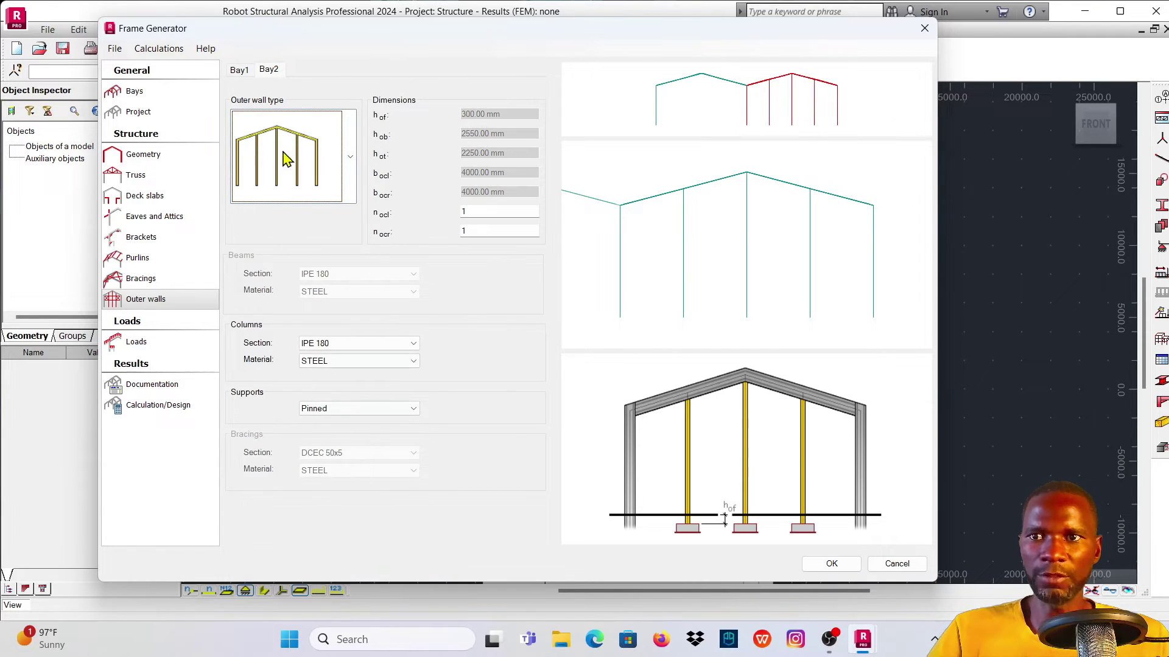
Step: Apply the same columns-only gable wall type to Bay1's end walls
left_click(241, 71)
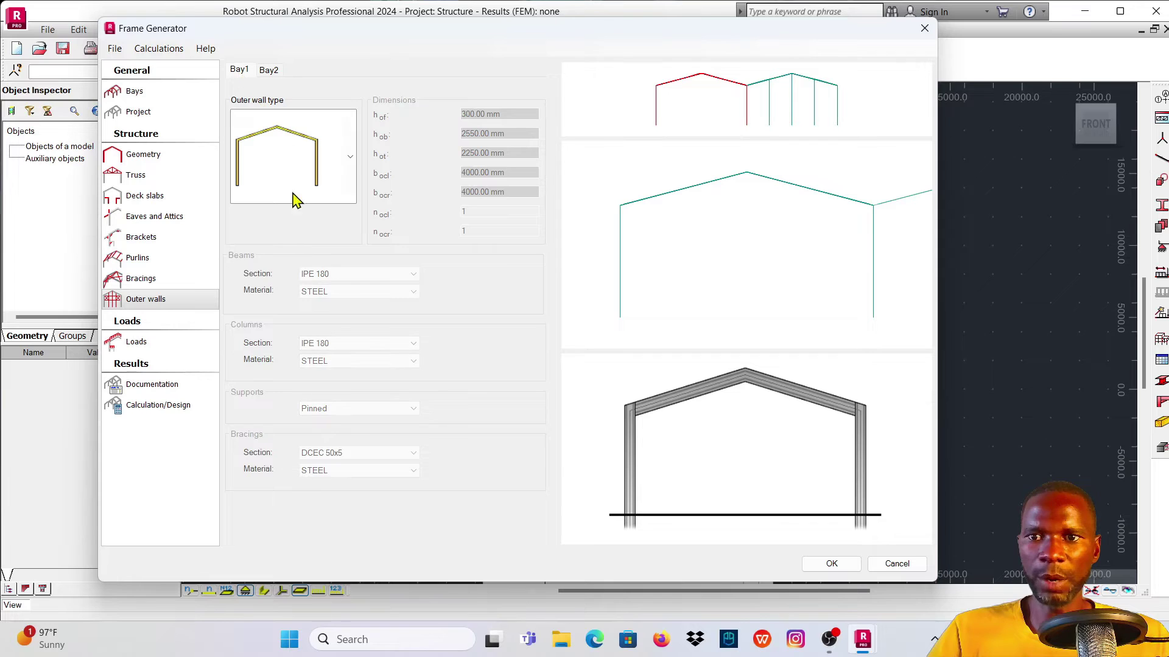
left_click(339, 175)
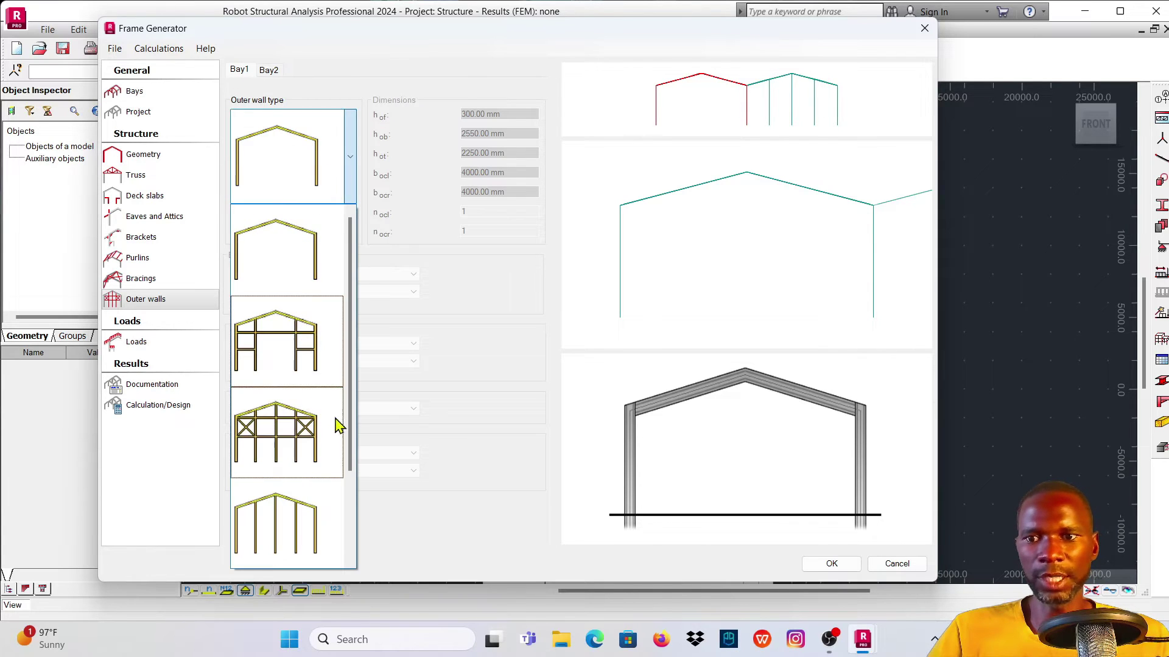
scroll(279, 569, "down", 1)
left_click(285, 458)
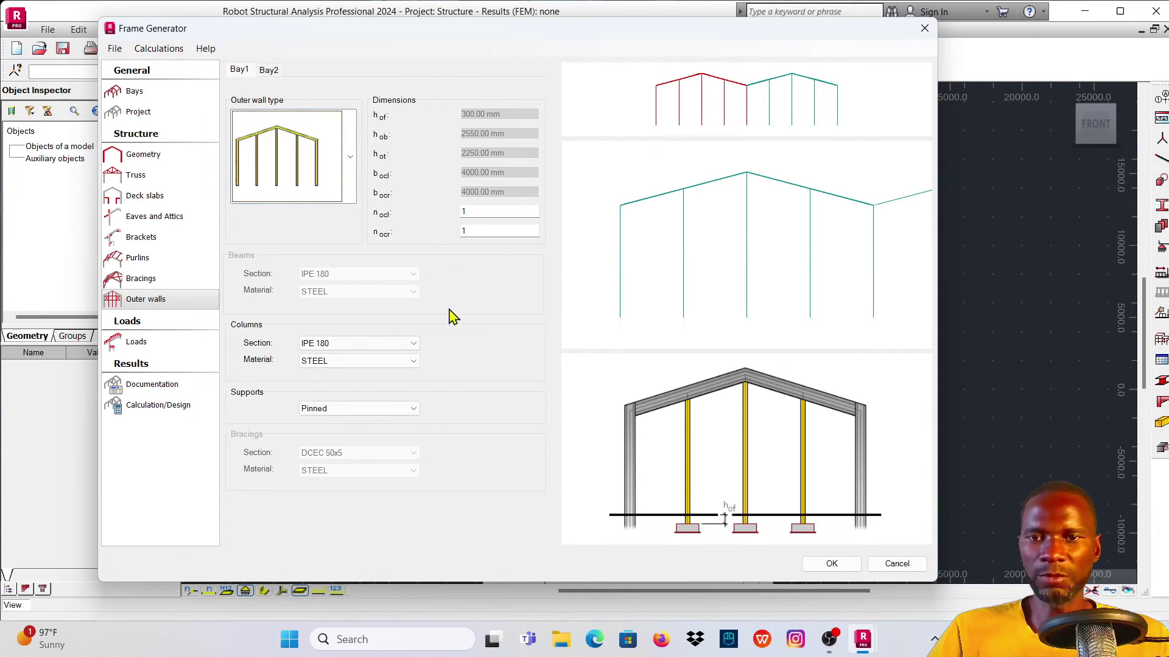
left_click_drag(814, 34, 665, 27)
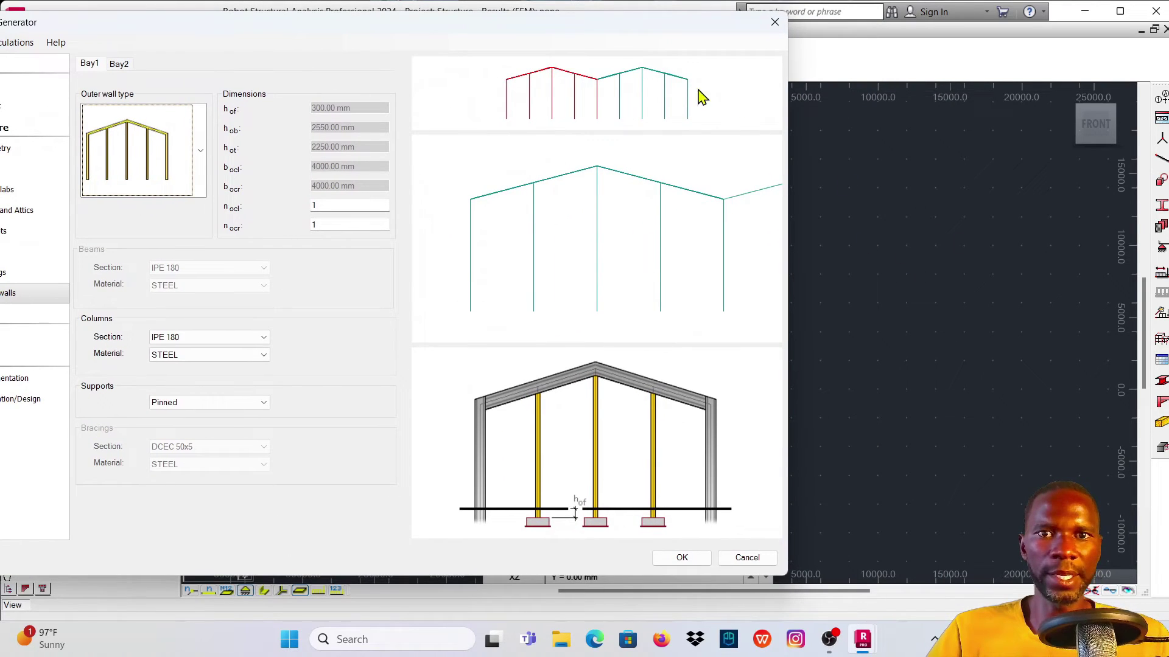
left_click_drag(578, 32, 791, 34)
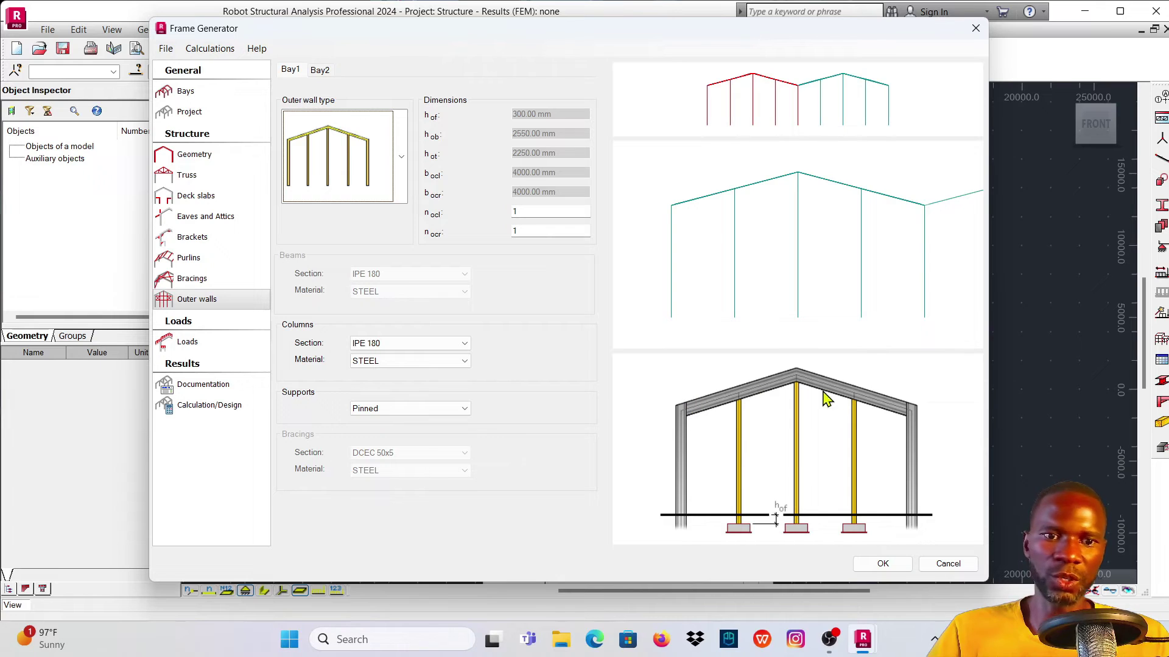
Step: Generate the frame, accepting the node 158 instability warnings and the data-change confirmation
left_click(881, 565)
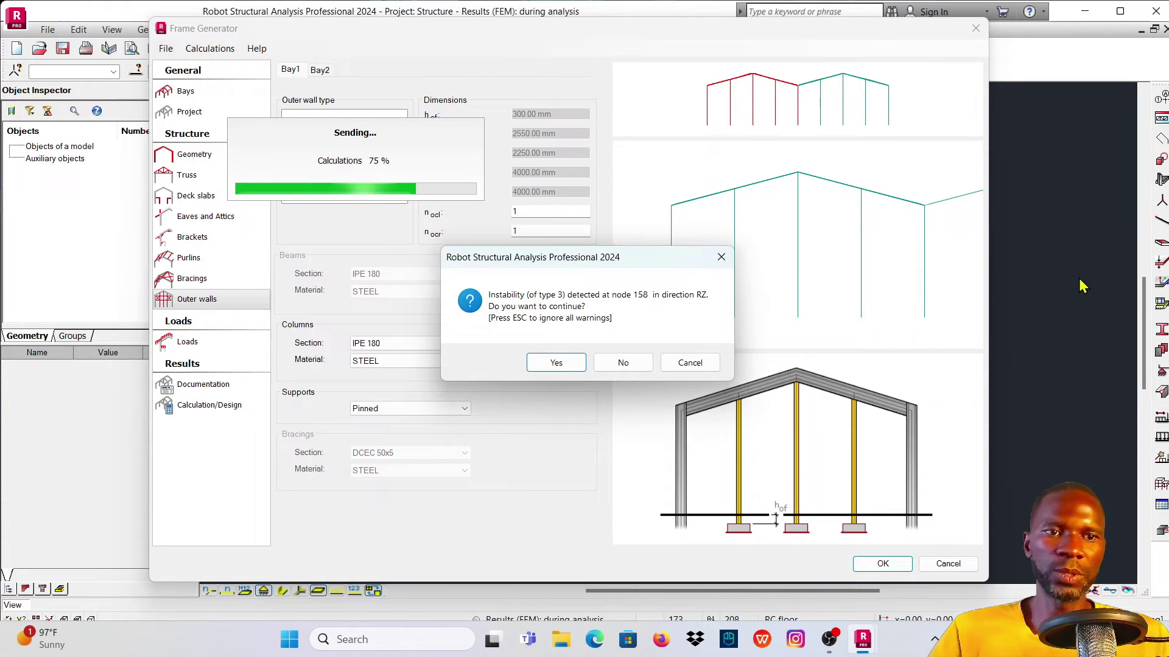
left_click(556, 363)
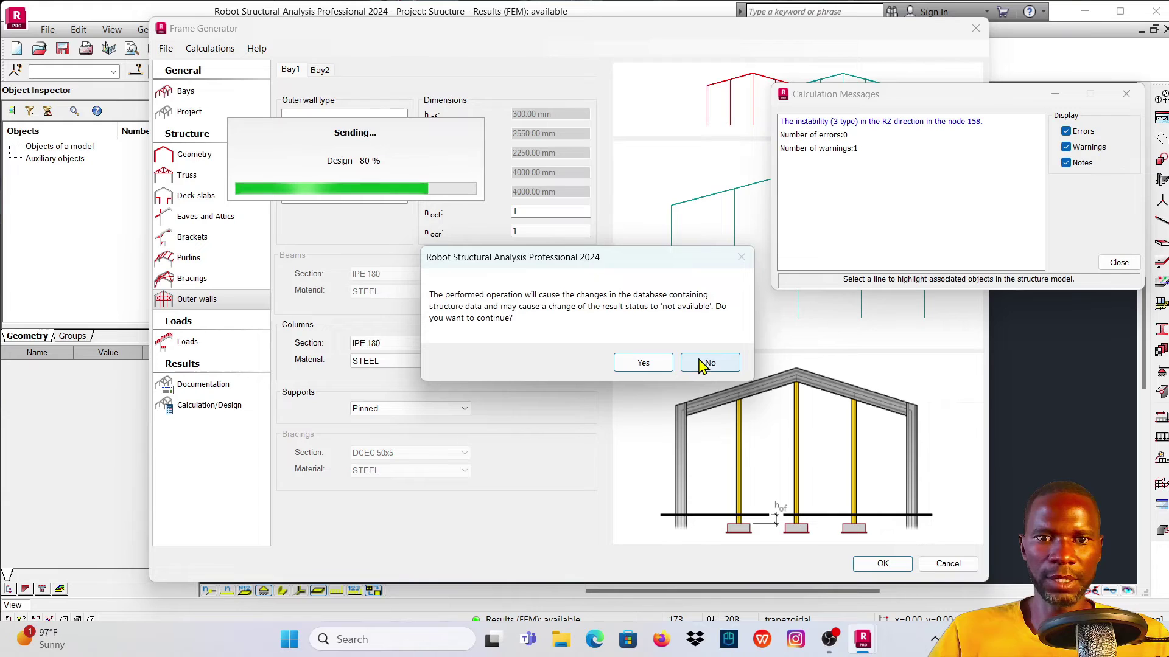
left_click(636, 363)
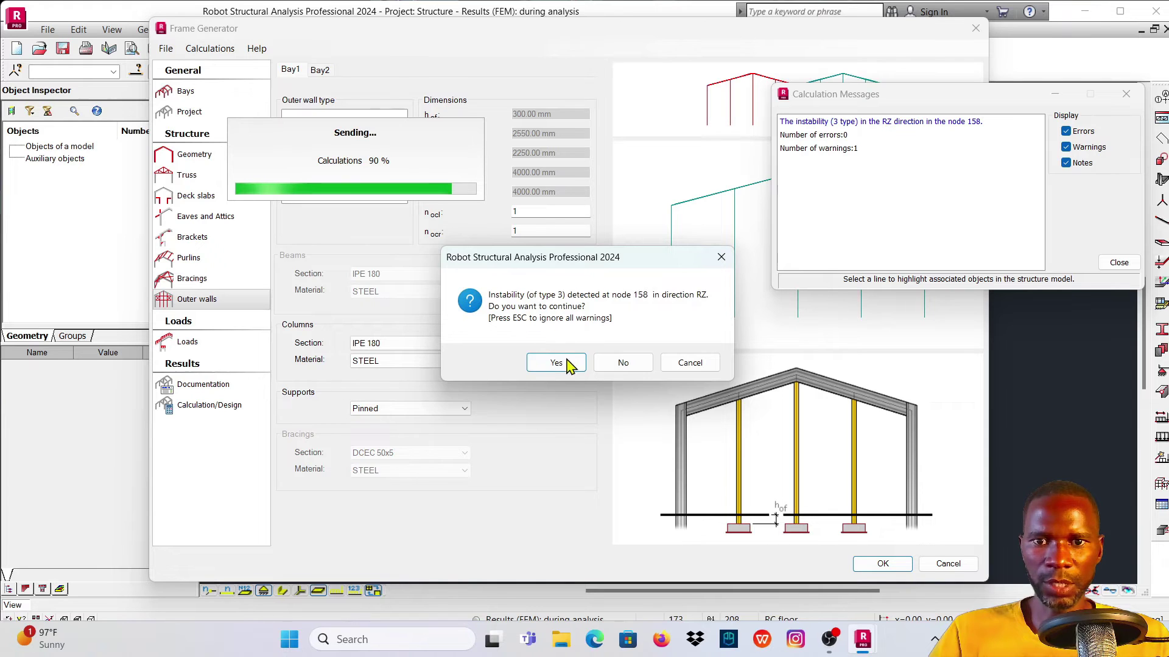
left_click(560, 364)
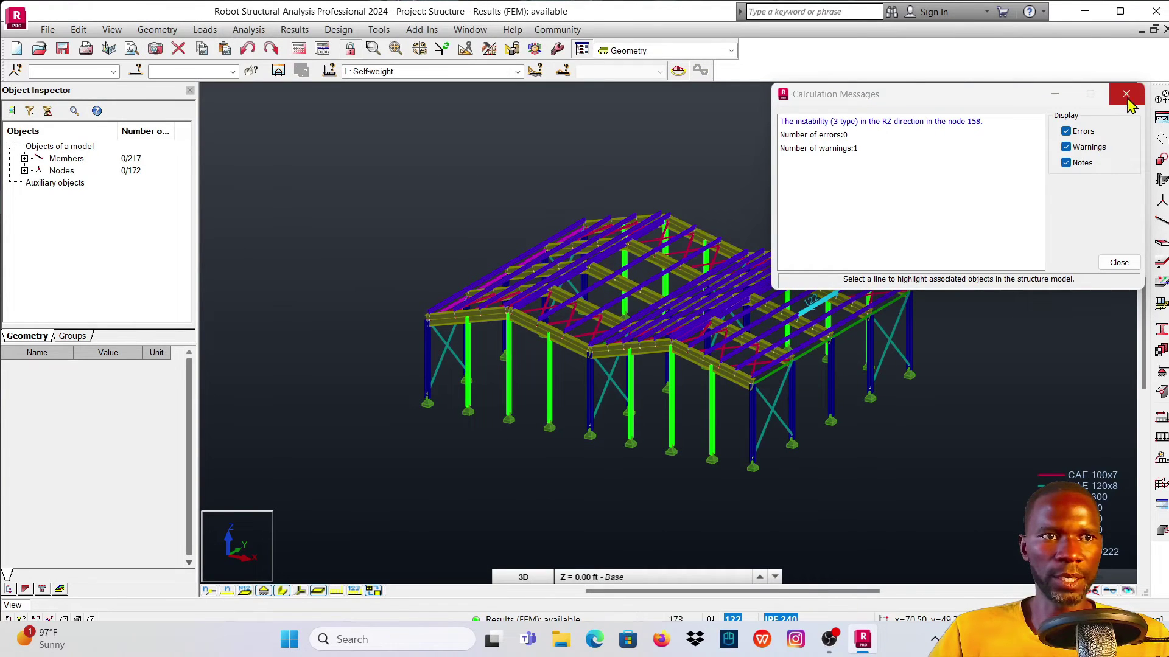
left_click(1126, 94)
scroll(808, 271, "up", 4)
scroll(809, 265, "down", 6)
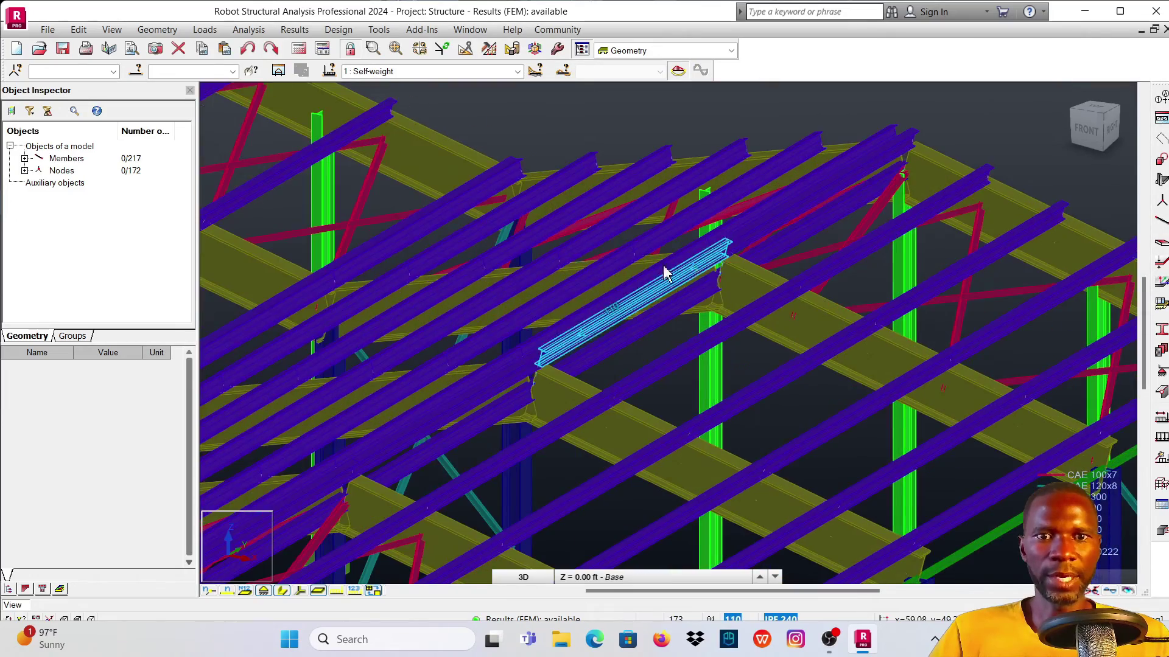
scroll(536, 310, "up", 5)
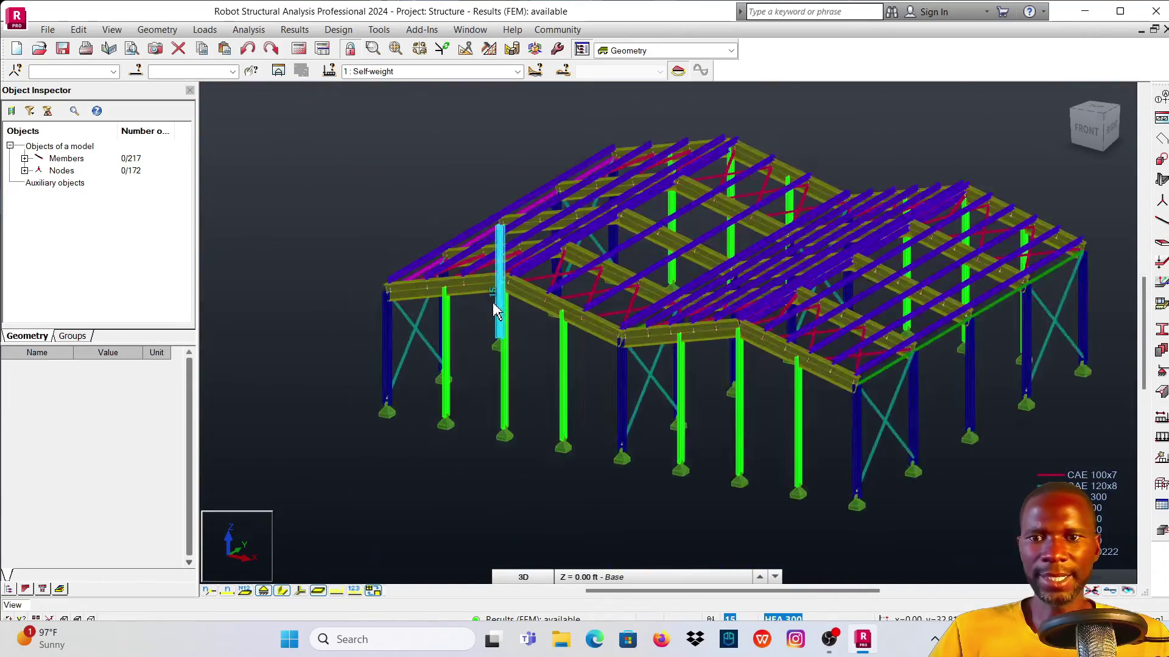
scroll(572, 277, "down", 3)
middle_click_drag(528, 254, 819, 261, "shift")
scroll(866, 256, "up", 3)
scroll(822, 298, "down", 4)
scroll(822, 298, "up", 5)
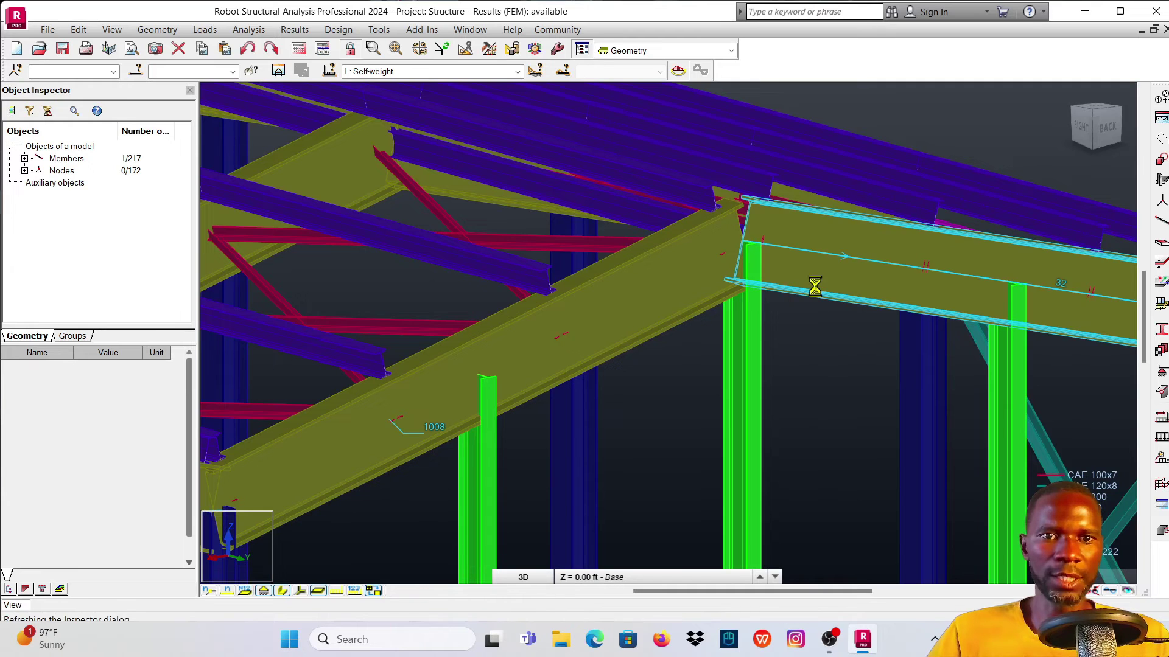
left_click(817, 292)
scroll(732, 229, "down", 2)
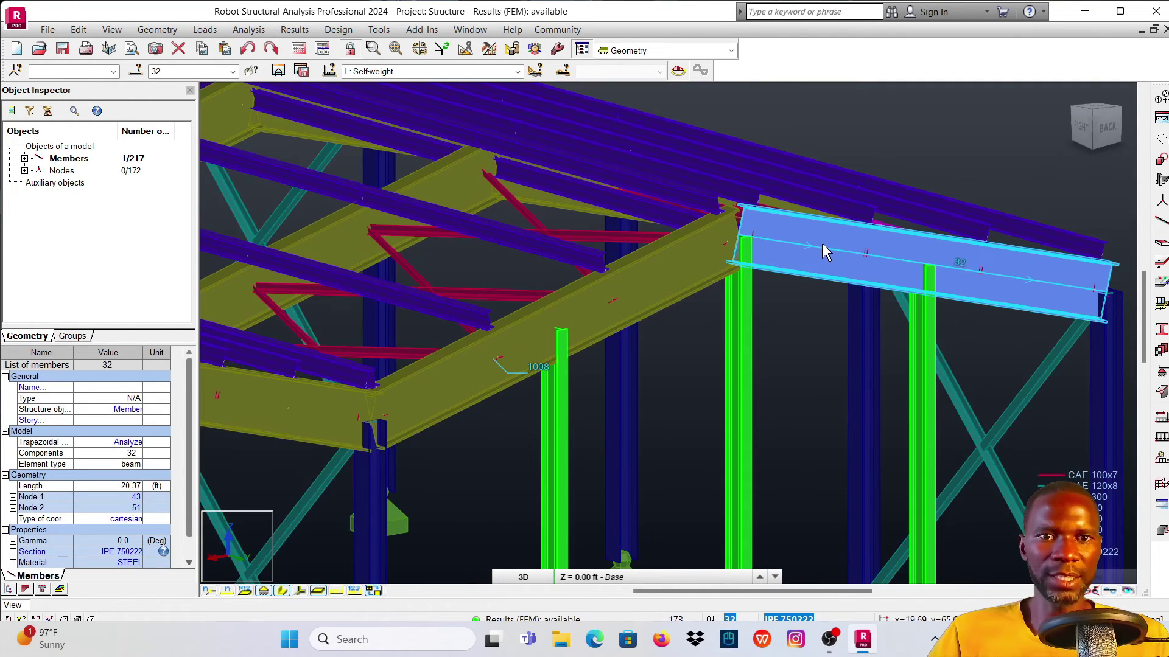
right_click(802, 233)
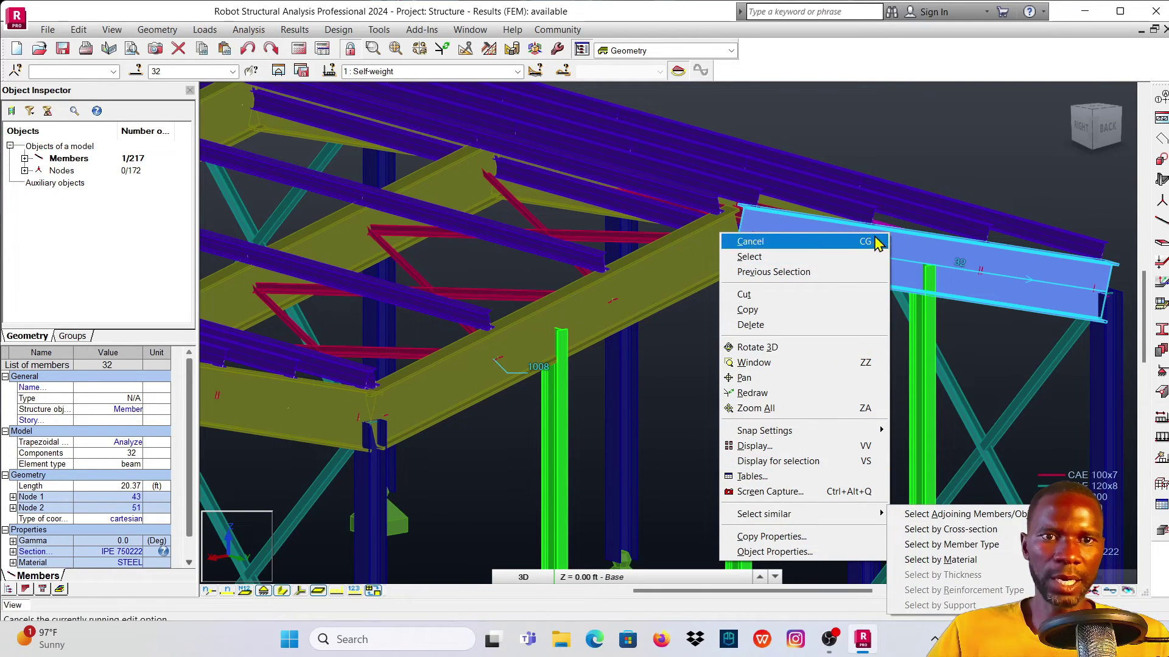
left_click(877, 241)
scroll(919, 130, "down", 3)
scroll(626, 222, "down", 2)
scroll(626, 225, "up", 6)
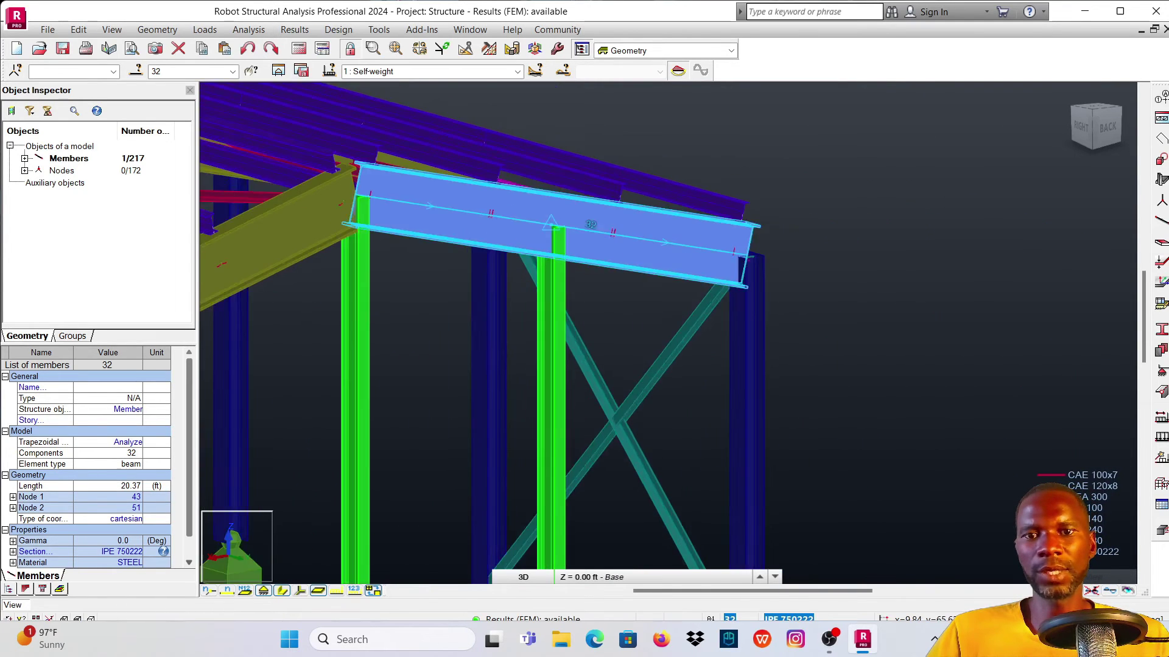
right_click(488, 237)
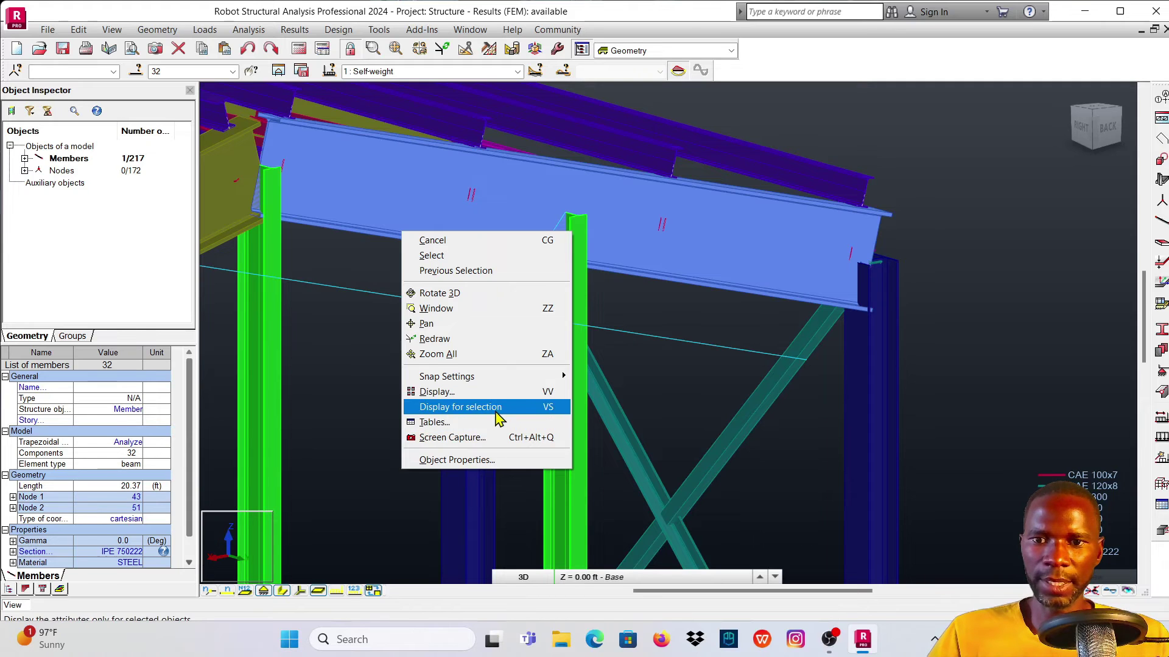
key("Escape")
key("Escape")
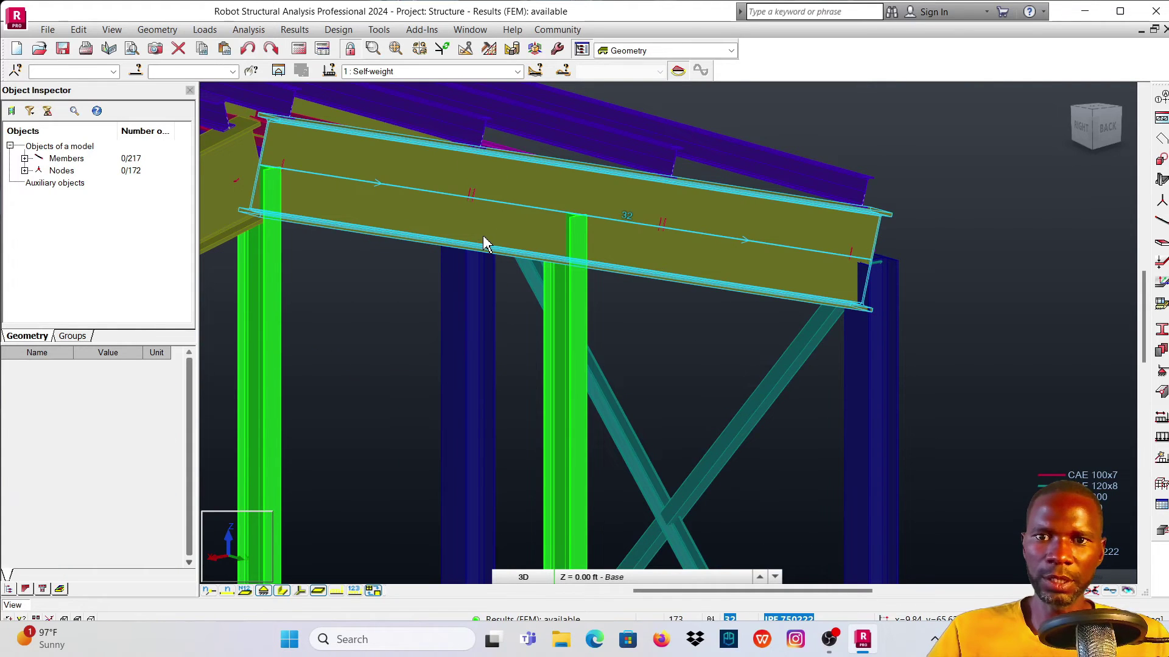
Step: Select beam 32 and all members sharing its IPE 750222 cross-section, 30 in total
left_click(486, 243)
right_click(484, 243)
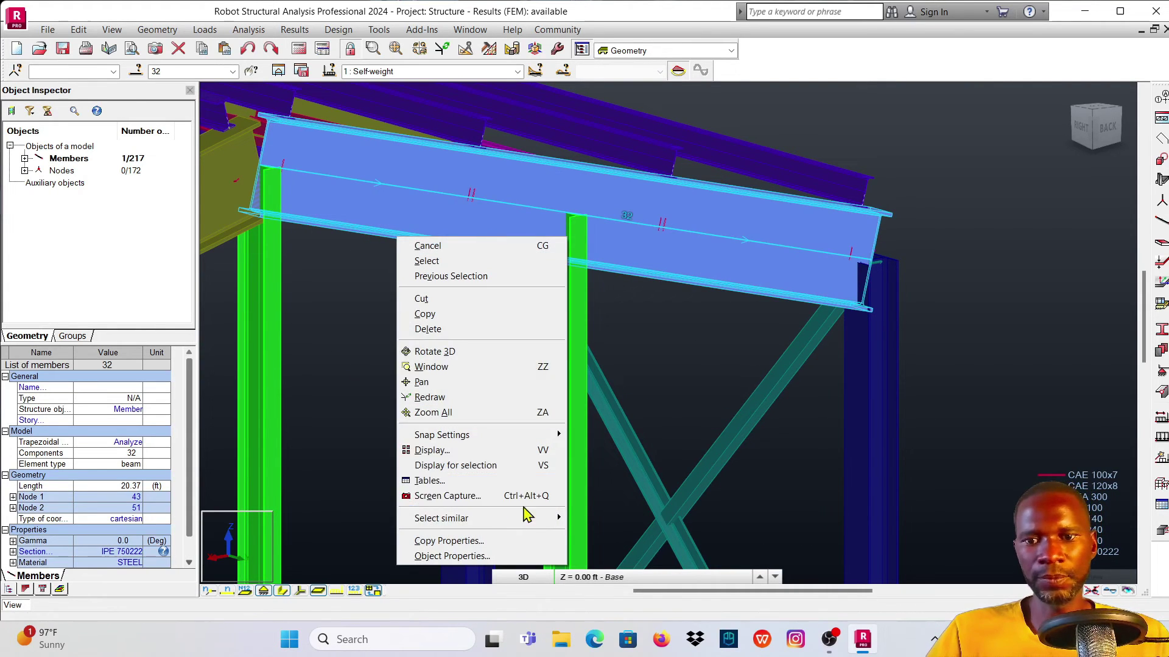
mouse_move(536, 517)
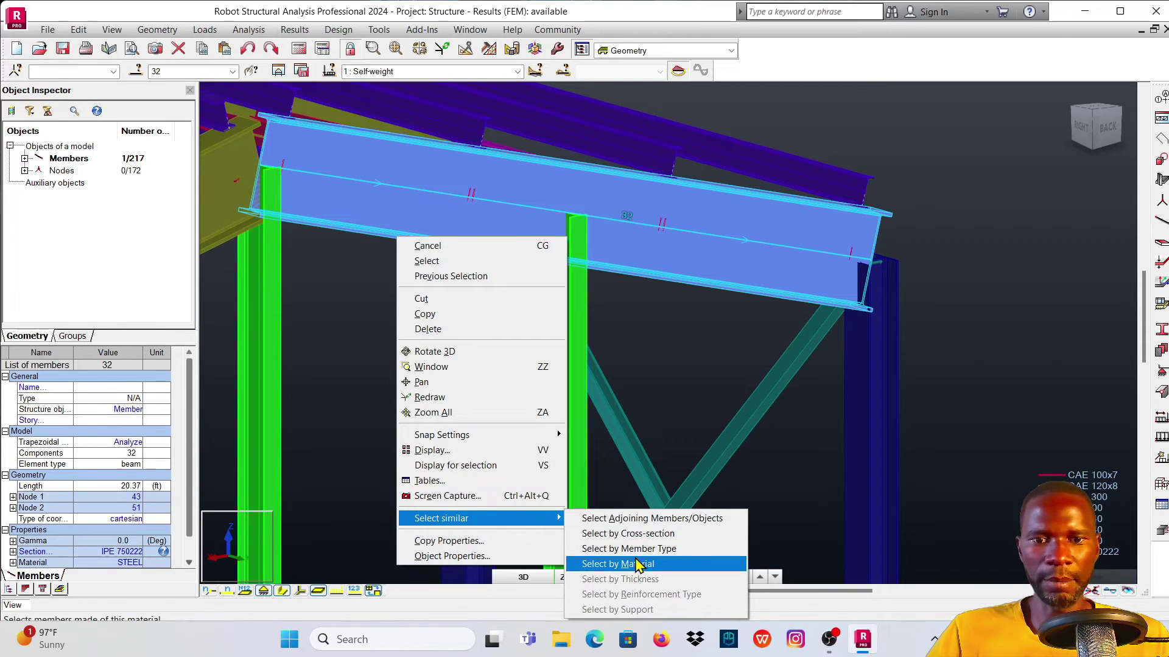
left_click(627, 534)
scroll(664, 331, "down", 5)
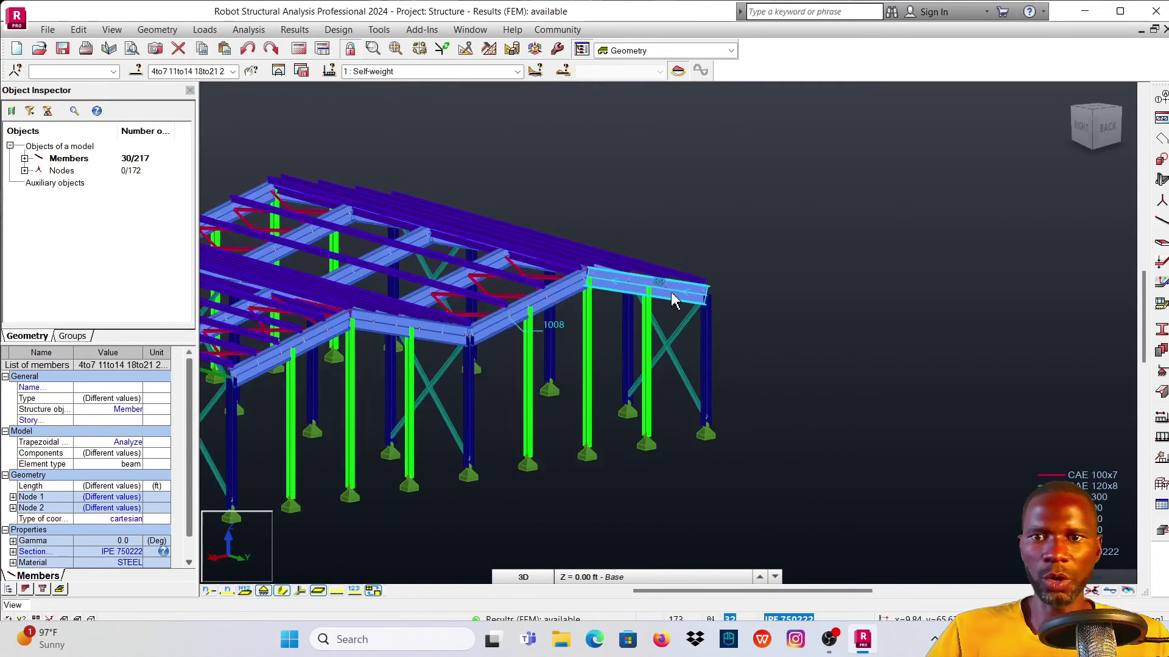
scroll(673, 300, "down", 3)
scroll(558, 366, "up", 2)
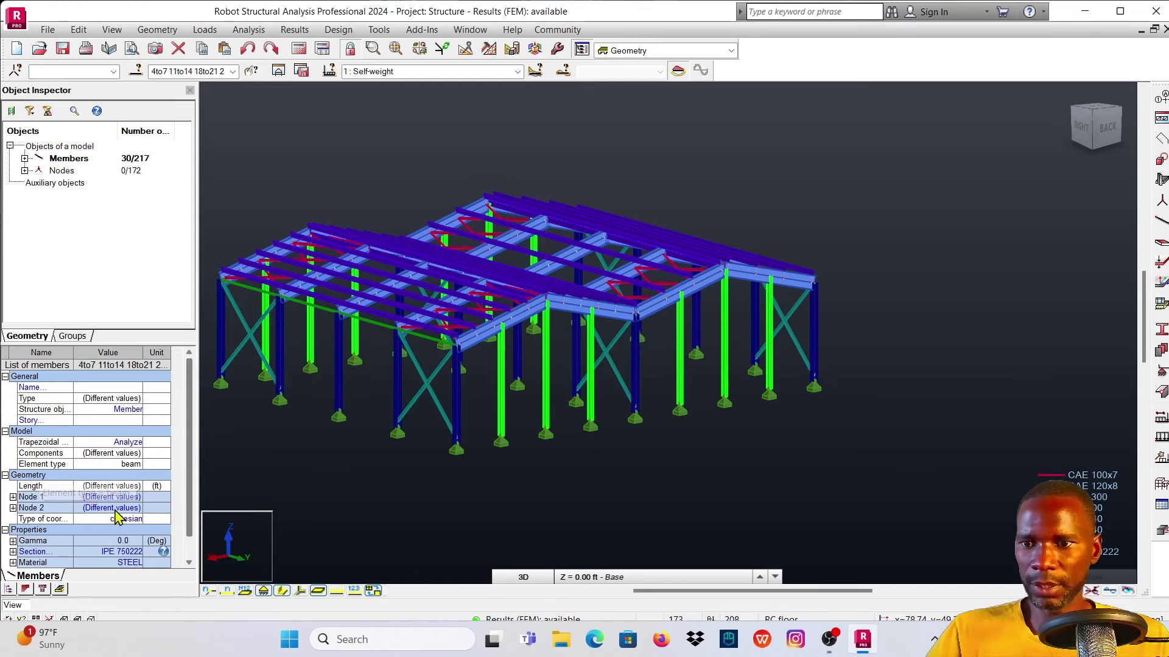
Step: Change the 30 selected members' section to IPE 180 and confirm both change prompts
left_click(188, 564)
left_click(189, 563)
left_click(188, 564)
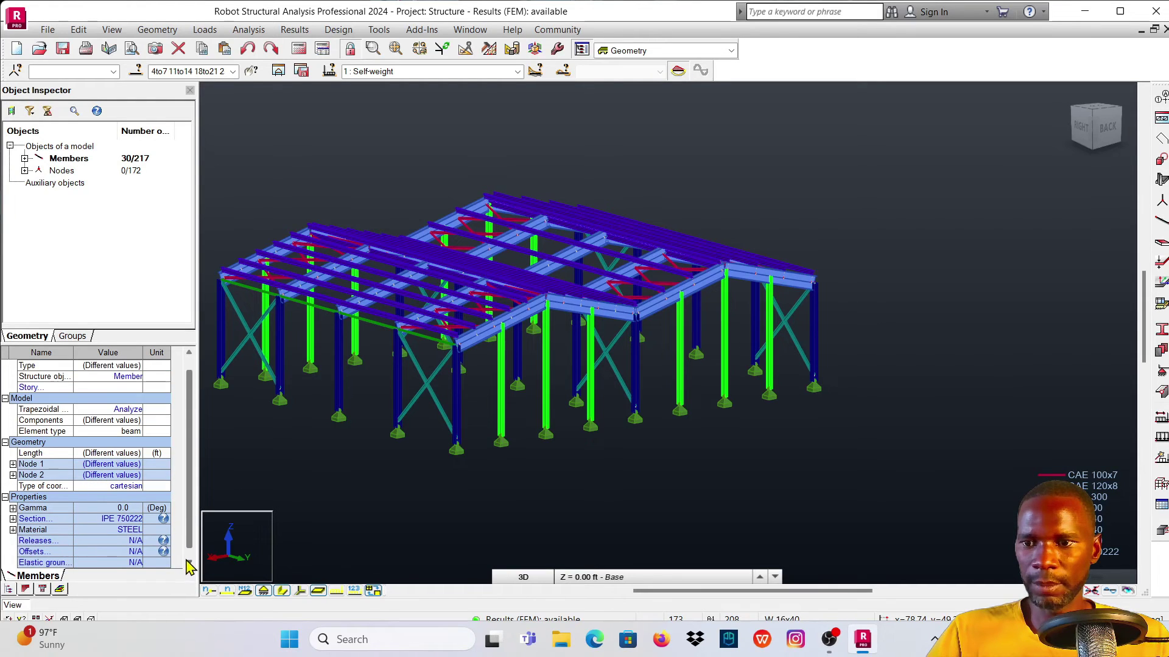
left_click(189, 564)
left_click(189, 564)
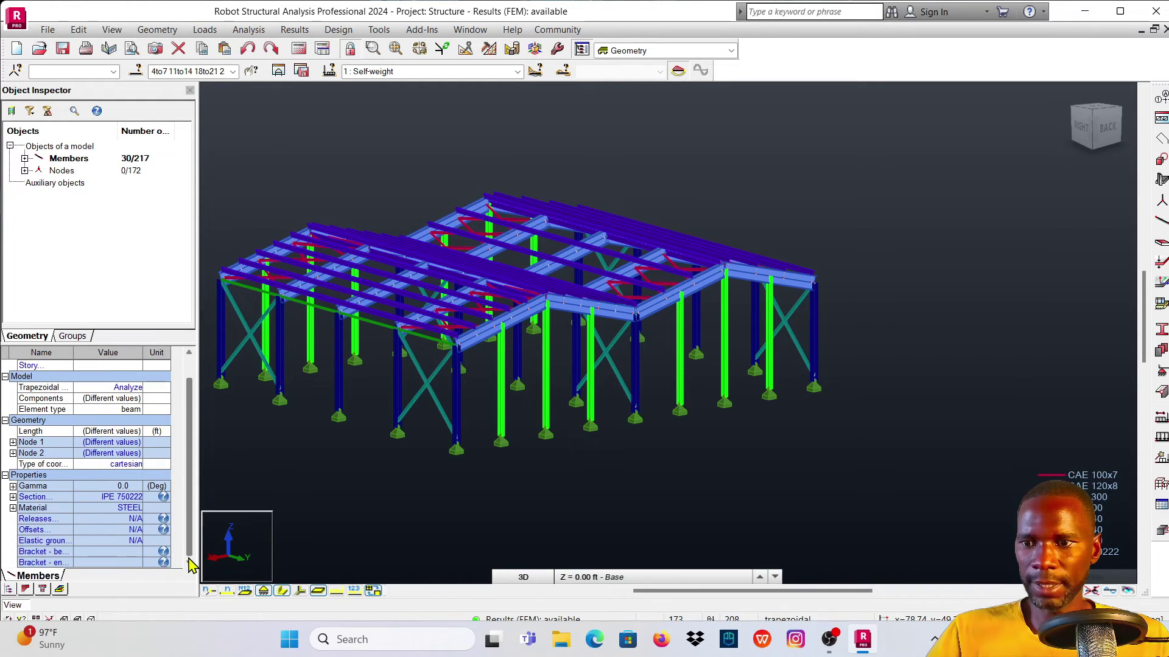
left_click(112, 500)
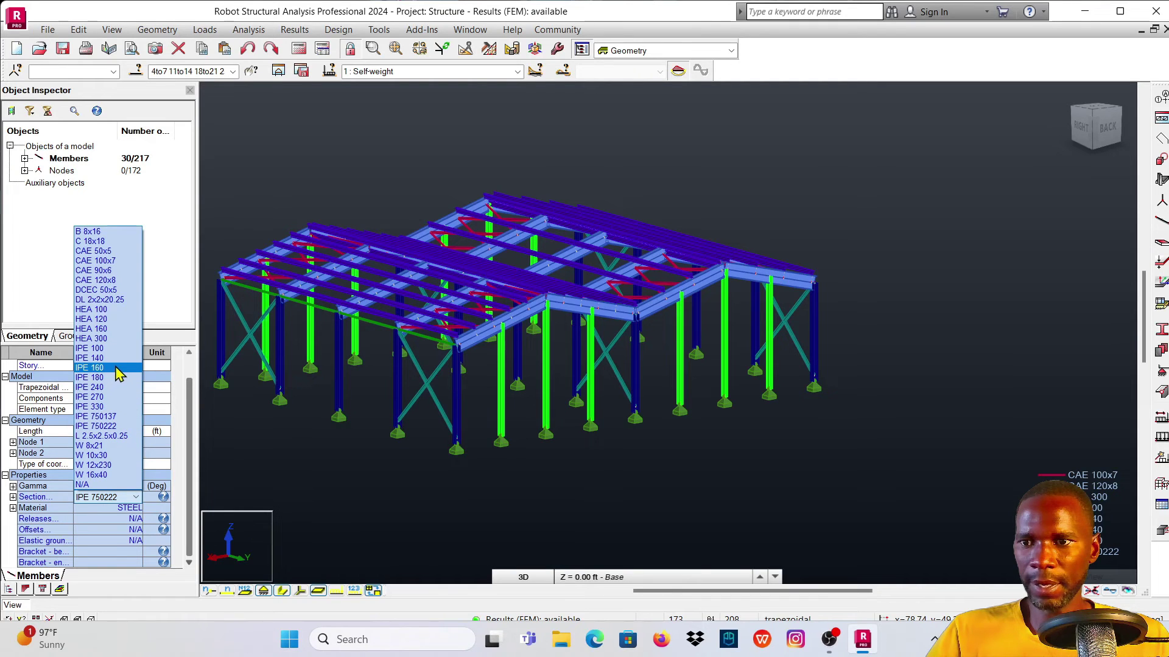
left_click(108, 378)
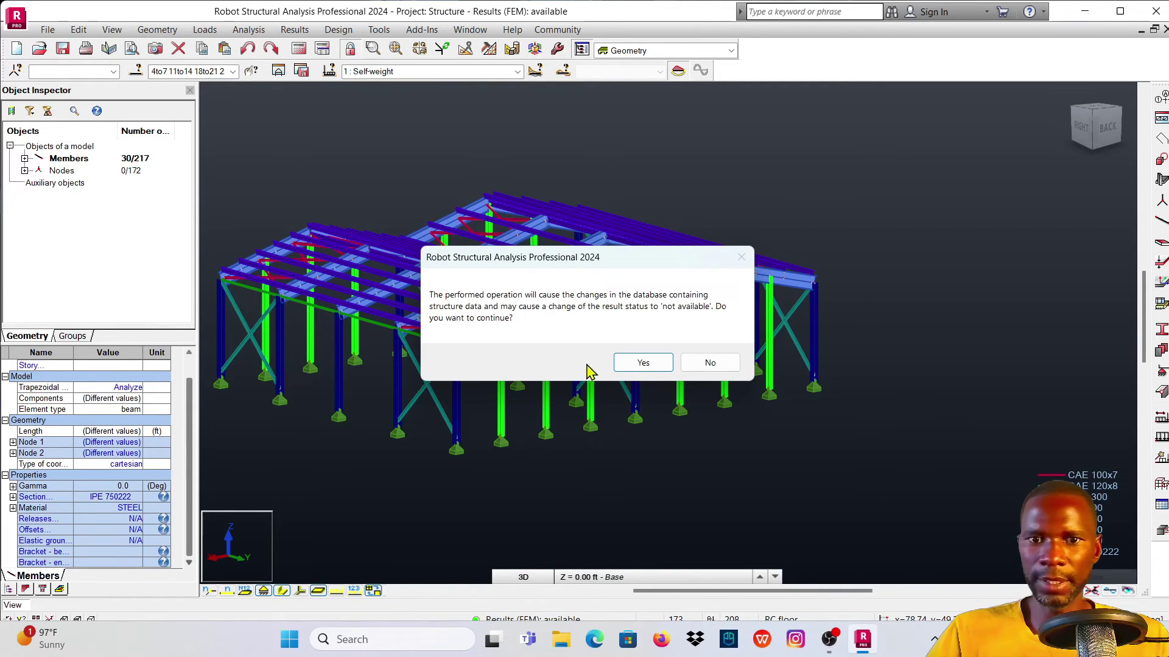
left_click(639, 364)
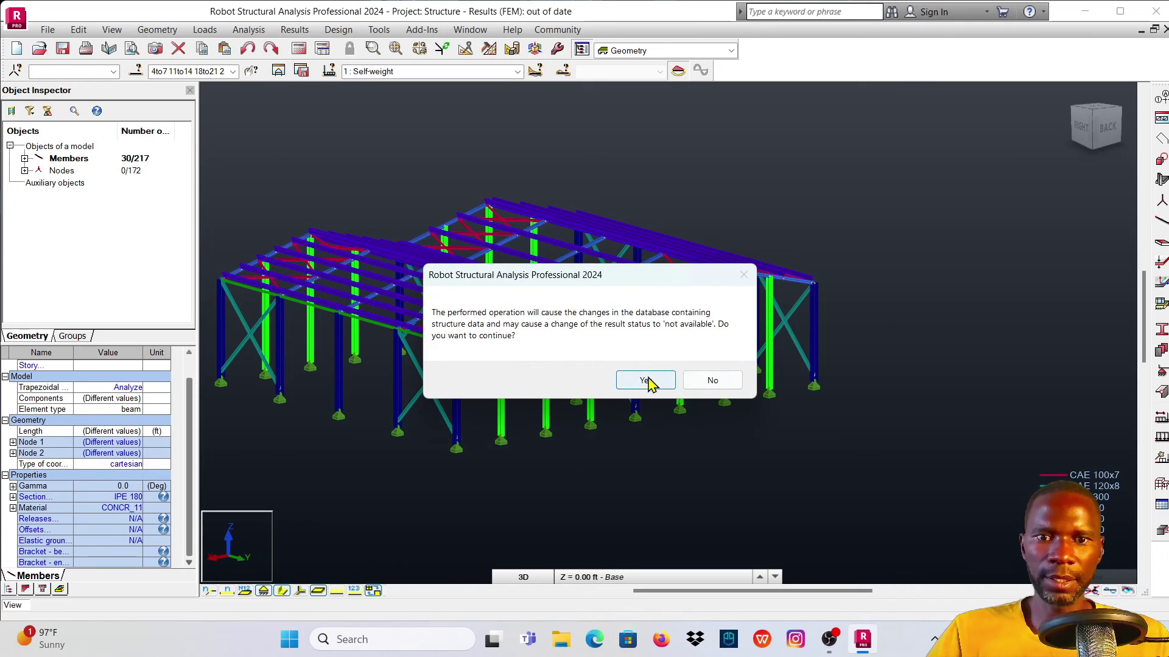
left_click(646, 381)
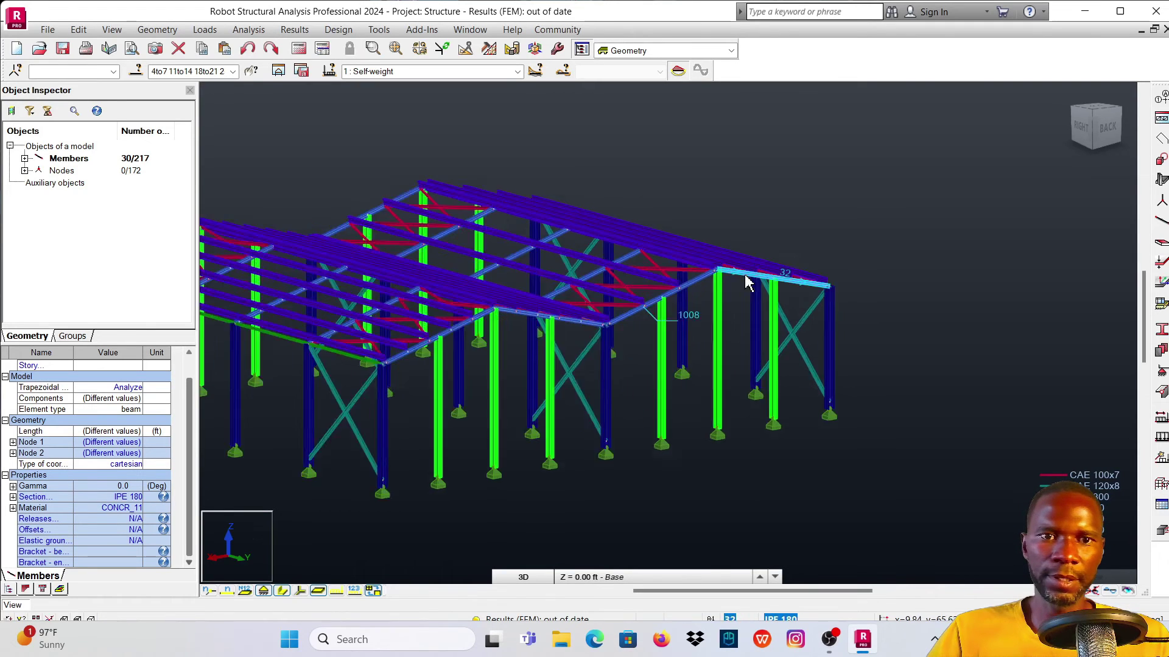
scroll(747, 282, "up", 6)
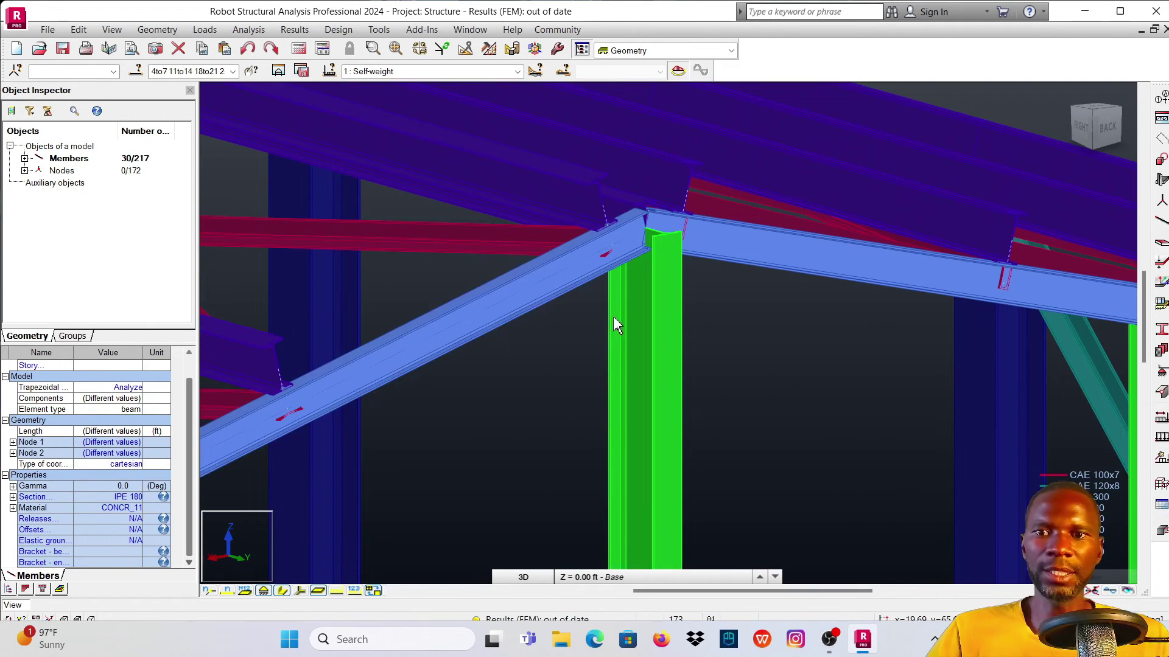
Step: Select roof member 119 to read its properties: IPE 240 steel, 16.40 ft long
scroll(728, 286, "down", 8)
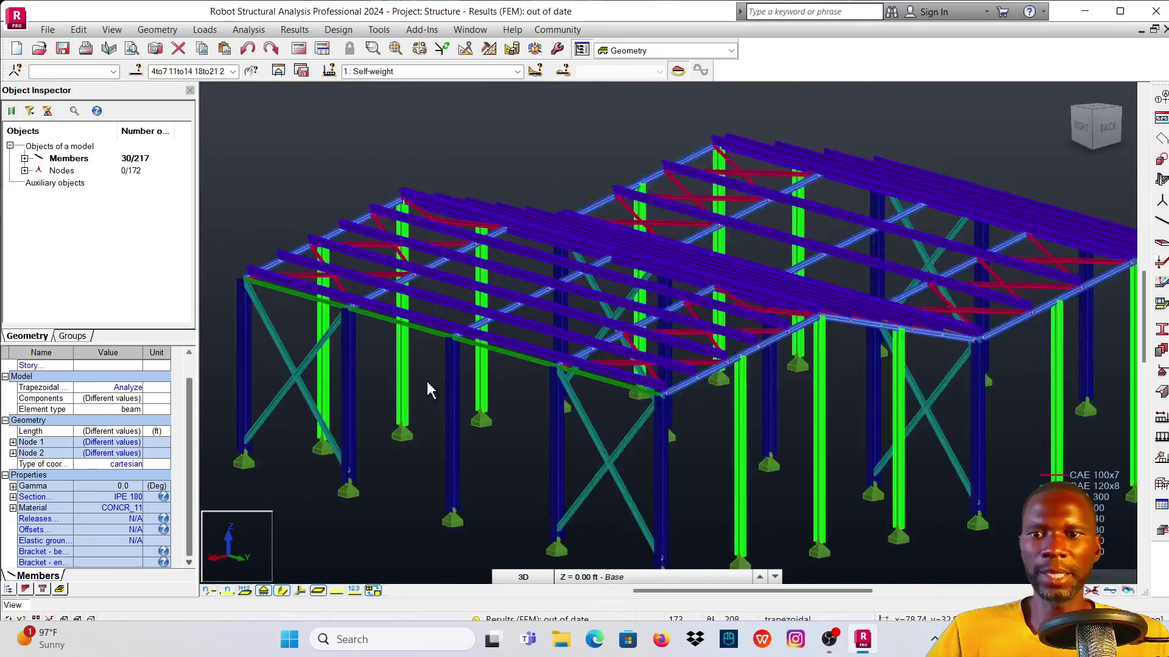
scroll(579, 308, "up", 8)
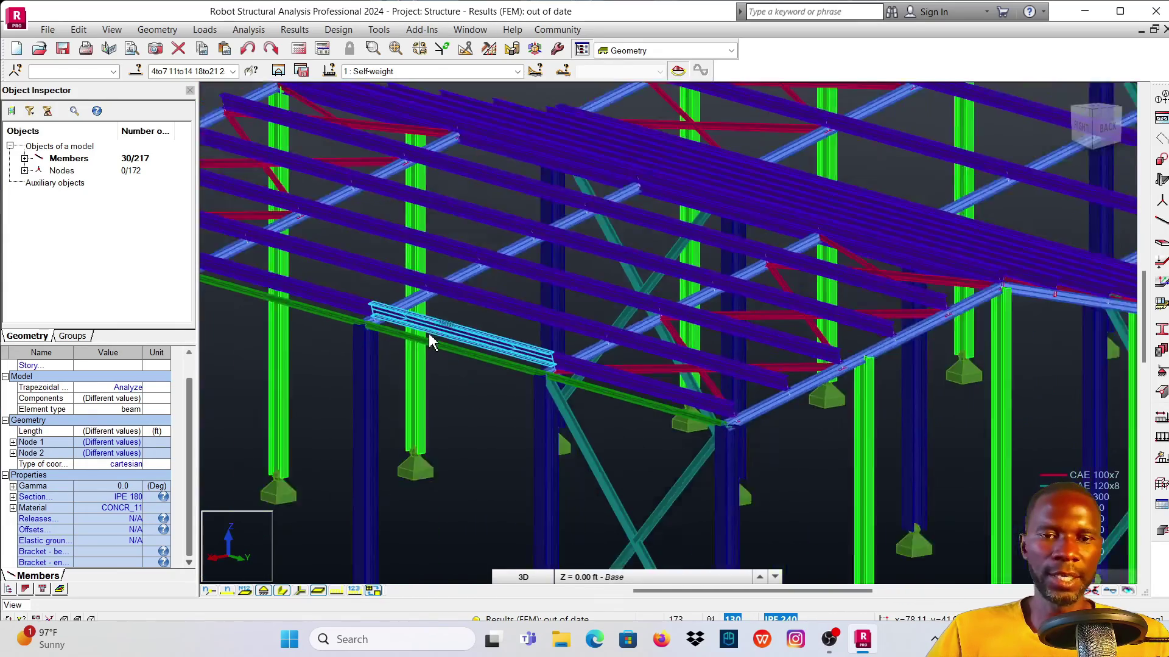
scroll(882, 332, "down", 3)
scroll(842, 319, "up", 5)
scroll(512, 339, "down", 4)
scroll(559, 352, "up", 1)
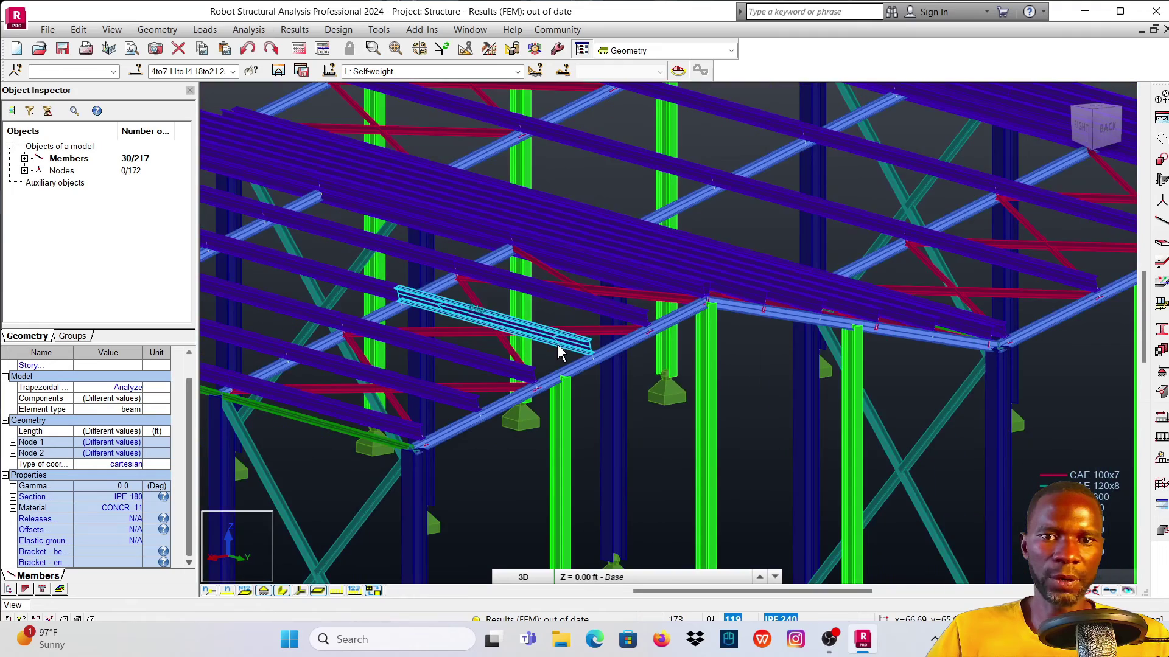
scroll(559, 352, "up", 3)
left_click(647, 322)
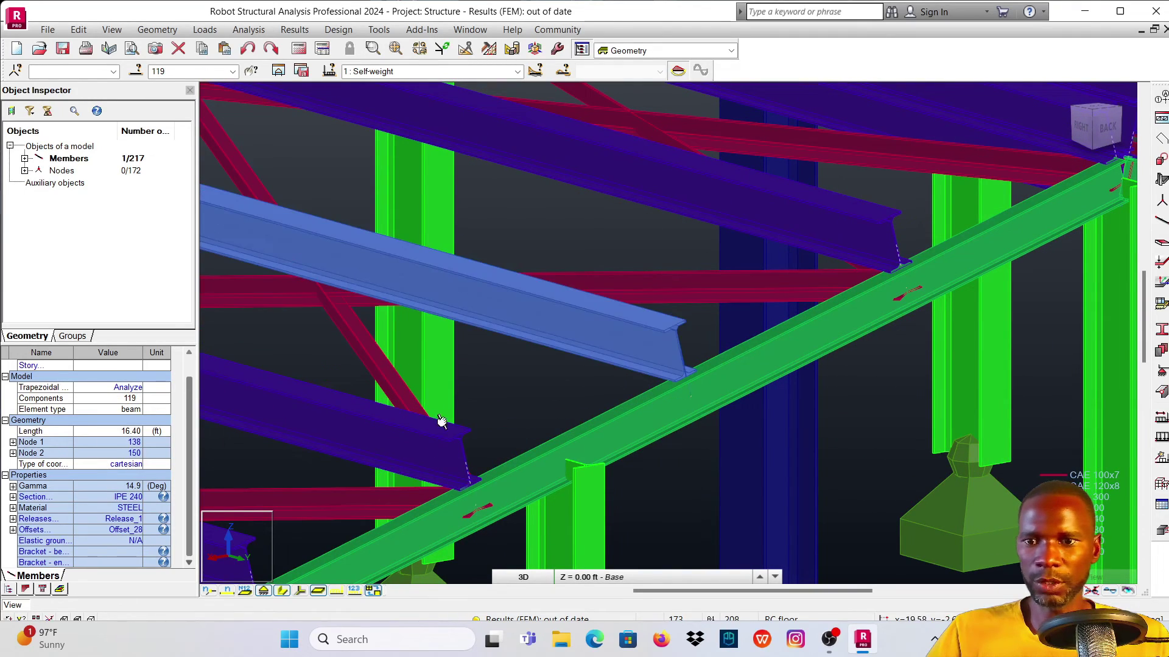
left_click(509, 410)
left_click(584, 307)
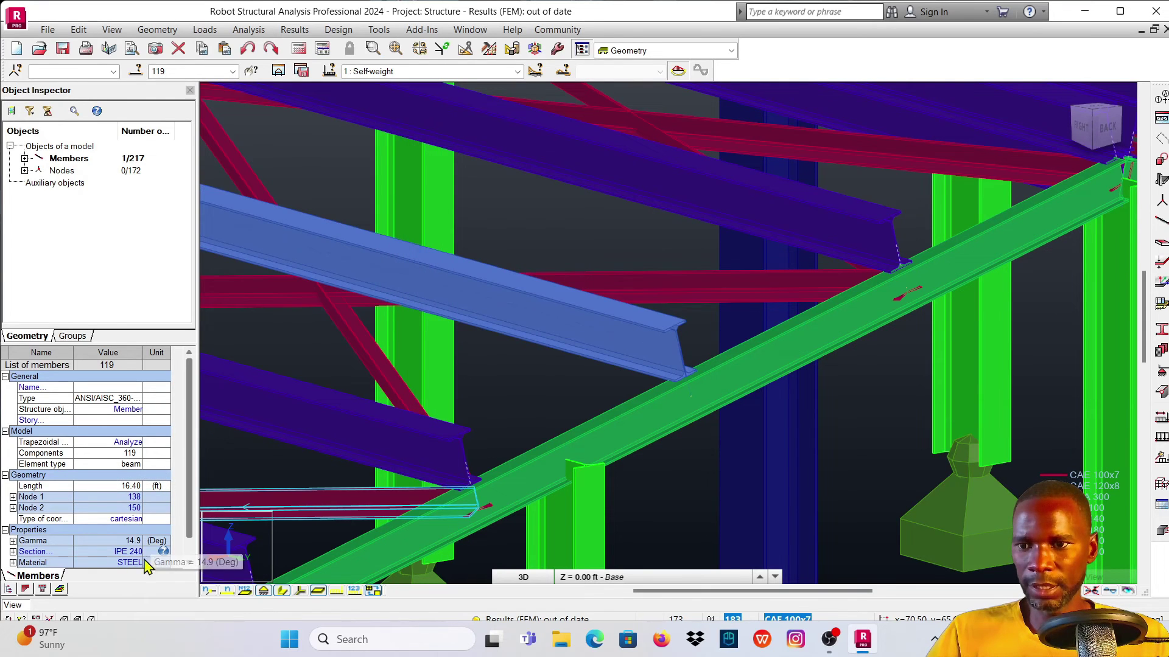
scroll(772, 308, "down", 3)
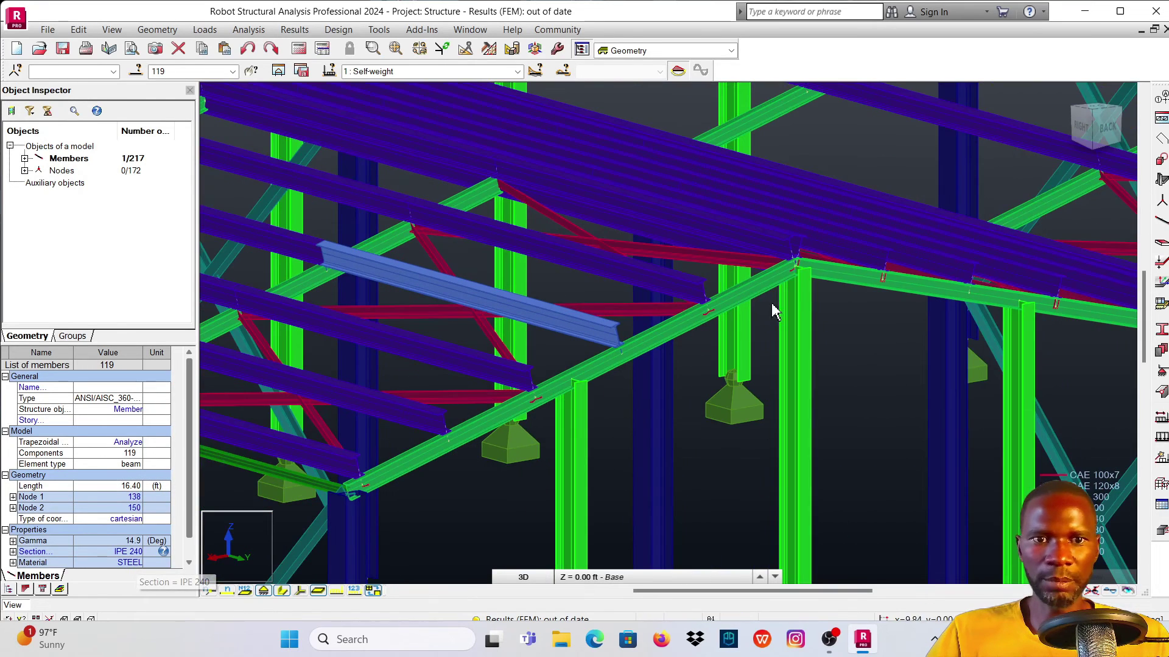
Step: Select beam 34 and bring up its actions, then dismiss them and clear the selection
left_click(846, 290)
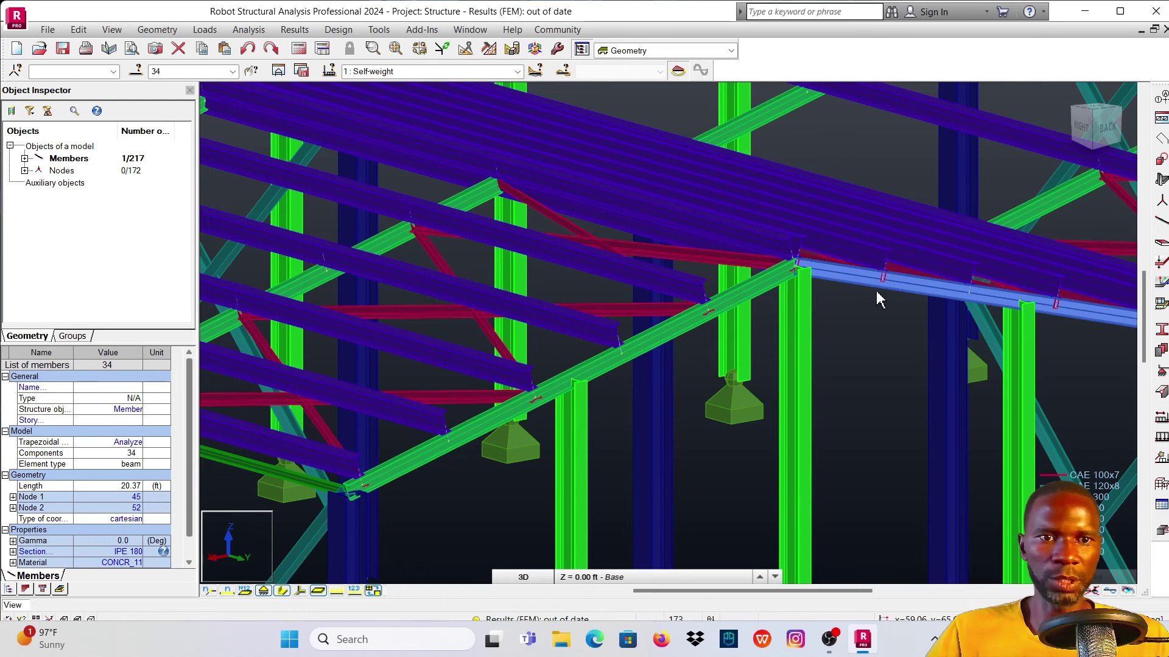
scroll(879, 299, "up", 3)
right_click(739, 257)
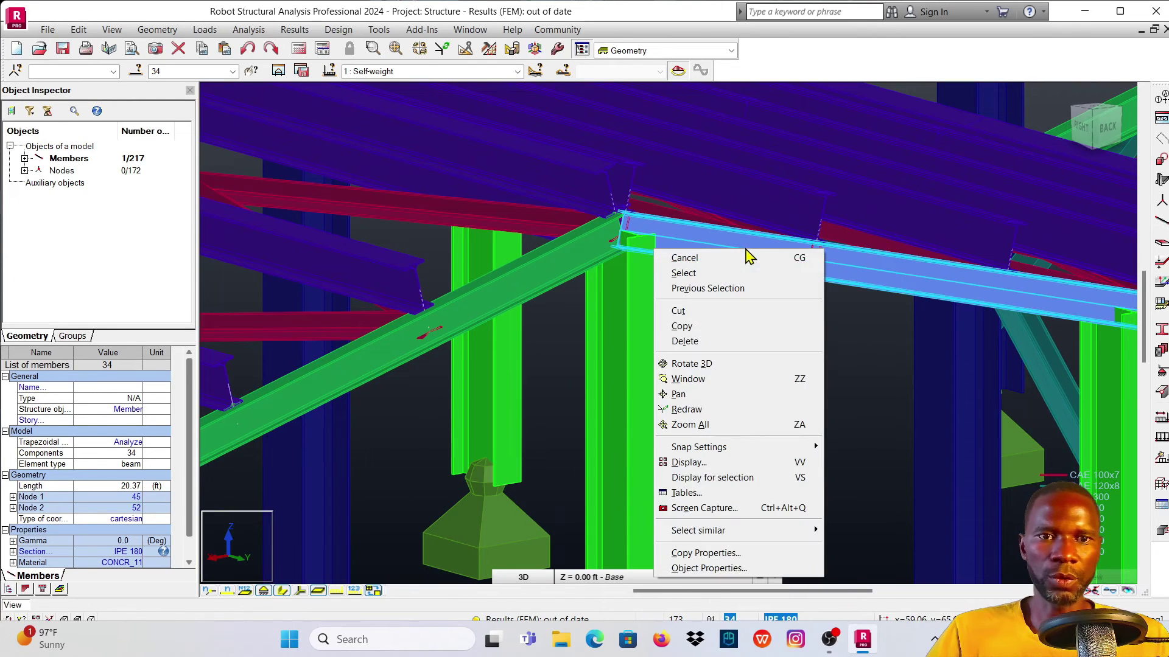
mouse_move(758, 541)
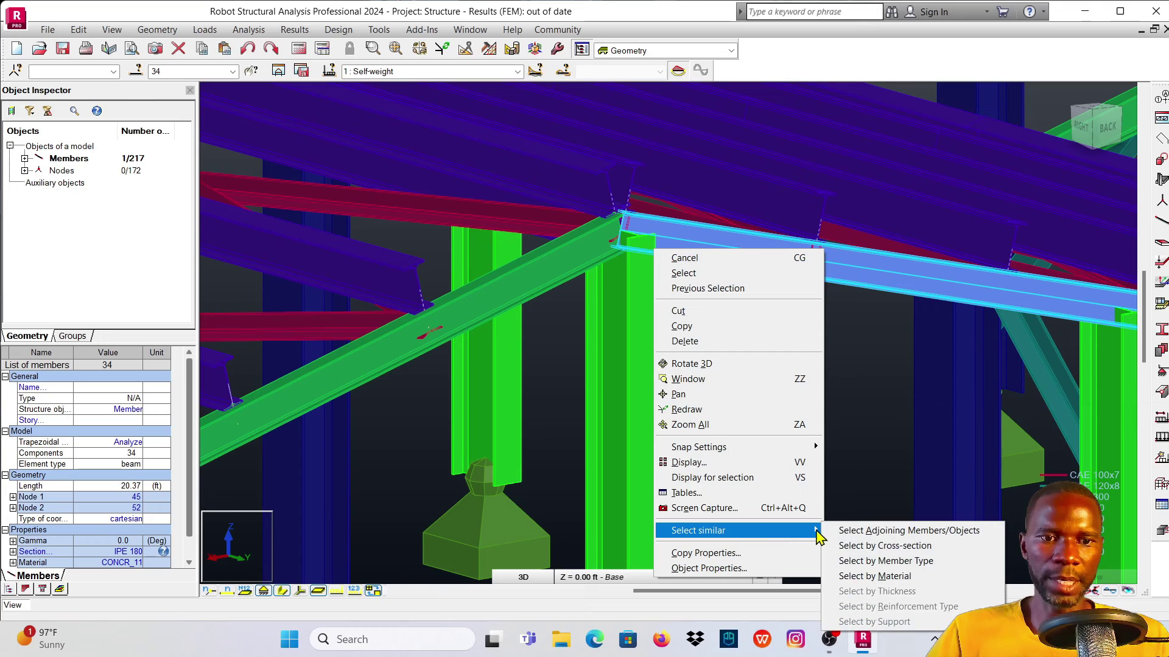
left_click(429, 424)
scroll(339, 398, "down", 3)
scroll(398, 332, "up", 5)
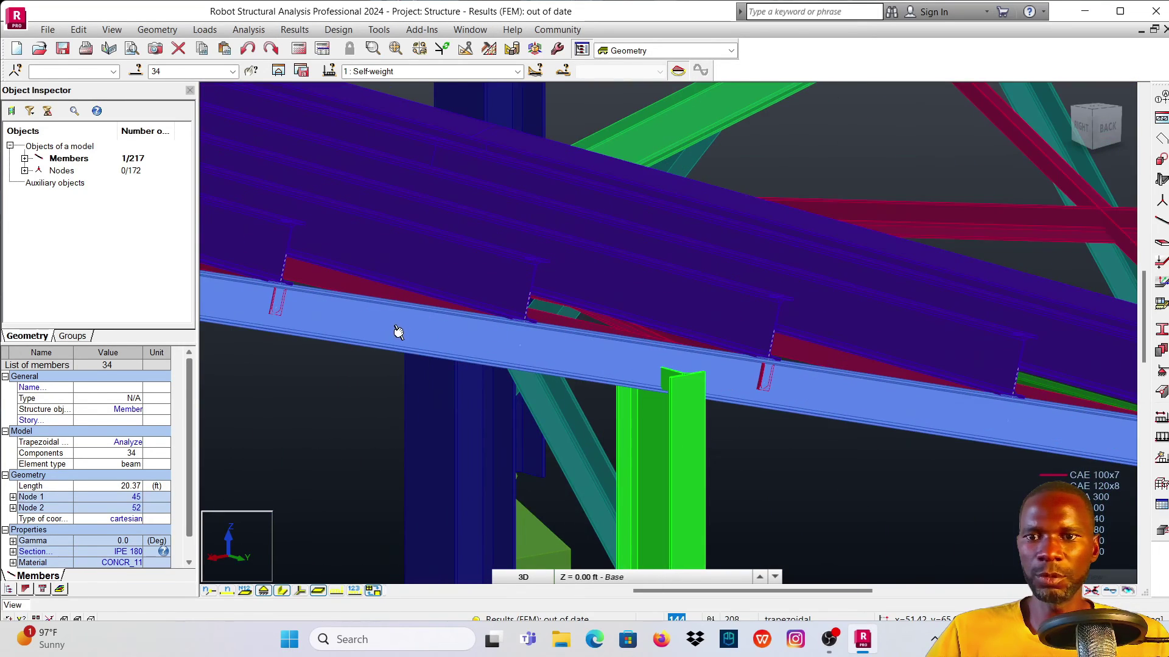
scroll(398, 331, "down", 2)
left_click(383, 388)
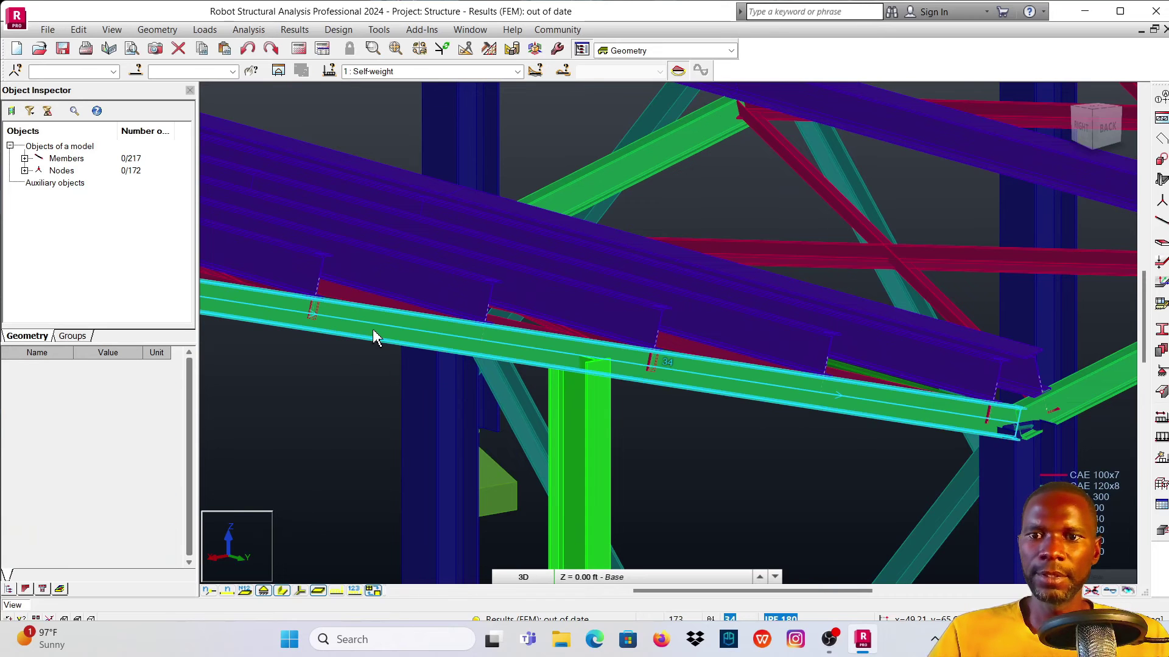
Step: Select all 30 members sharing beam 34's IPE 180 section and pick IPE 240 for them
left_click(374, 336)
right_click(372, 326)
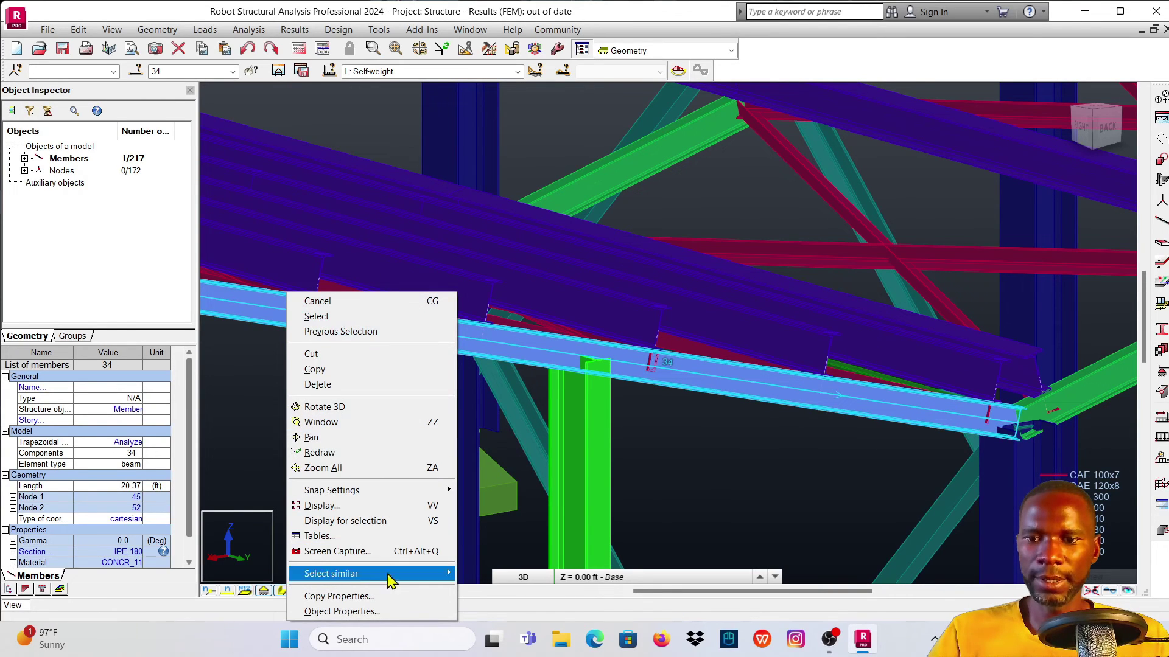
mouse_move(390, 579)
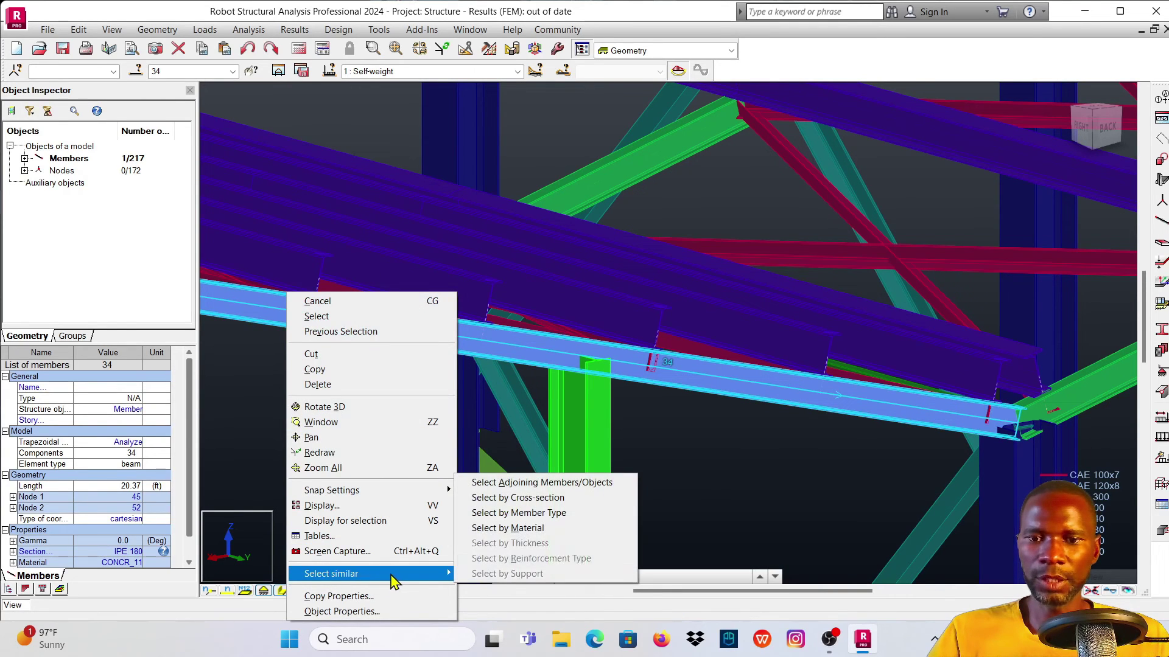
left_click(480, 499)
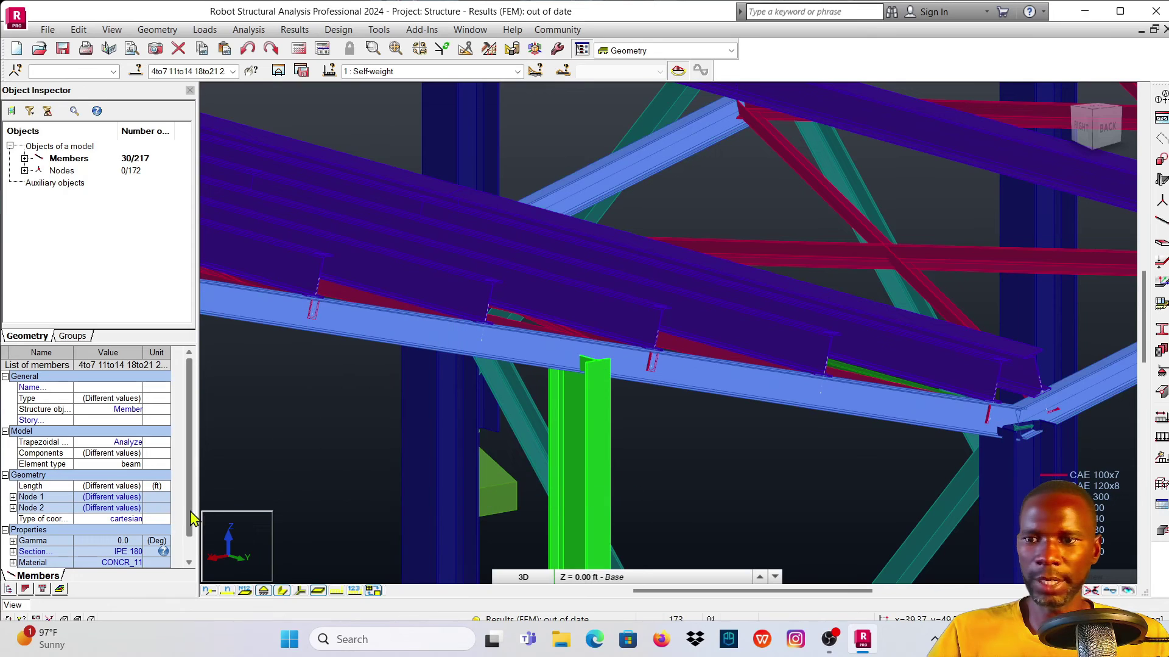
left_click(130, 554)
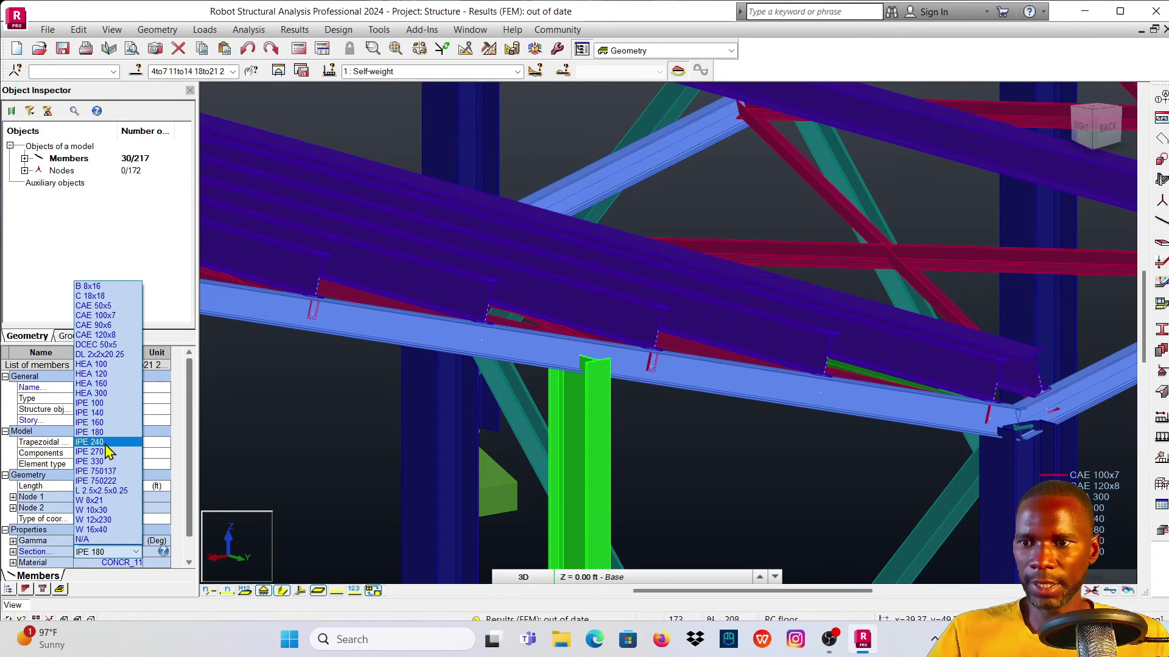
left_click(106, 443)
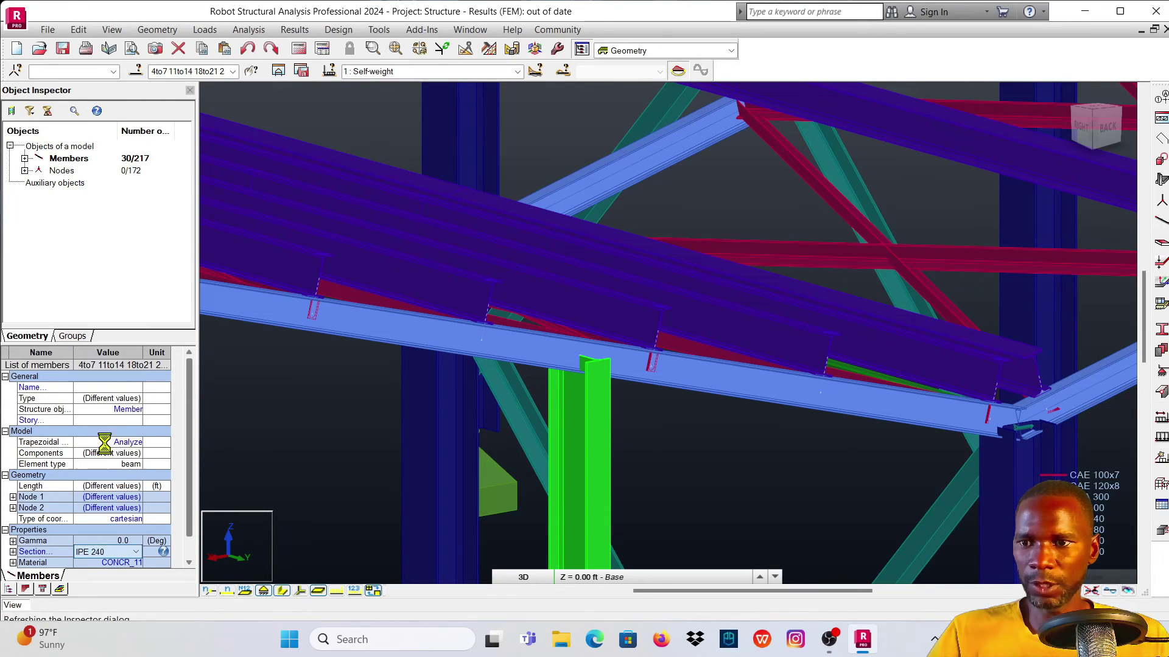
Step: Select member 123 and all 118 members sharing its IPE 240 section, then assign IPE 180
left_click(709, 450)
scroll(776, 365, "down", 5)
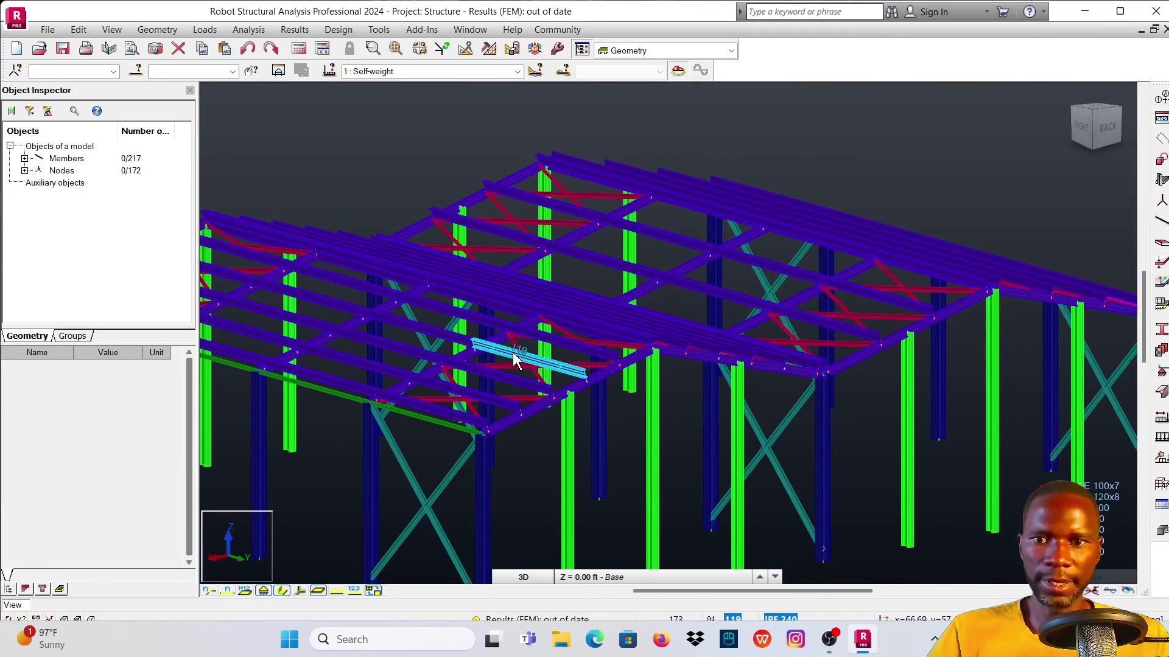
scroll(487, 385, "up", 3)
scroll(487, 384, "up", 2)
left_click(506, 410)
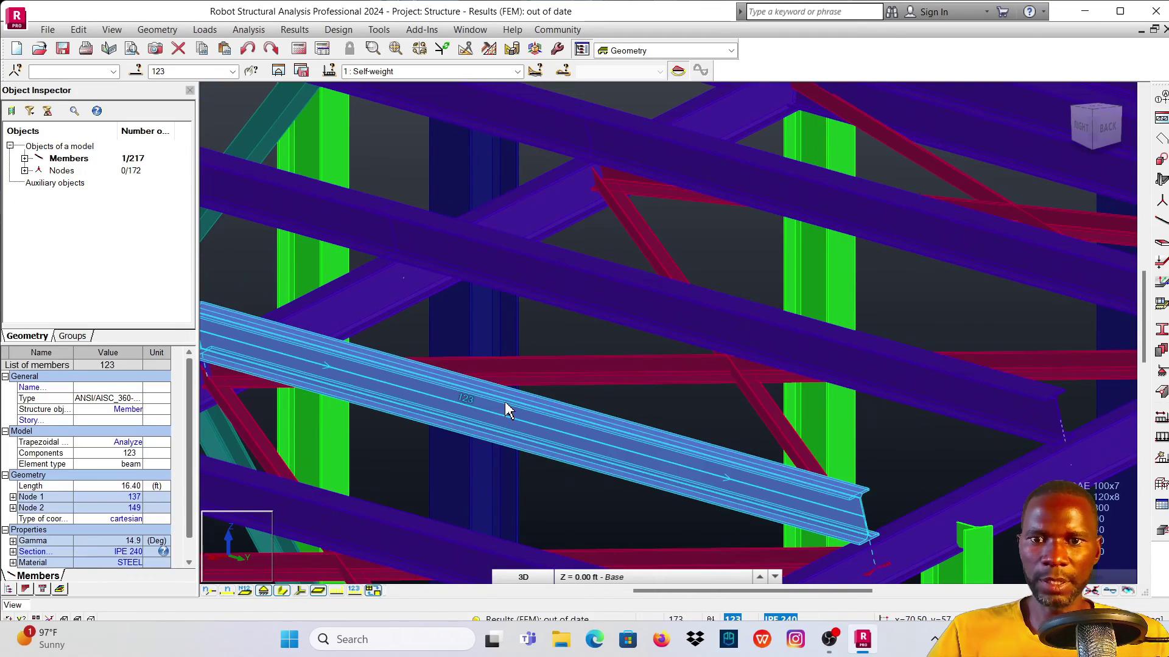
right_click(506, 404)
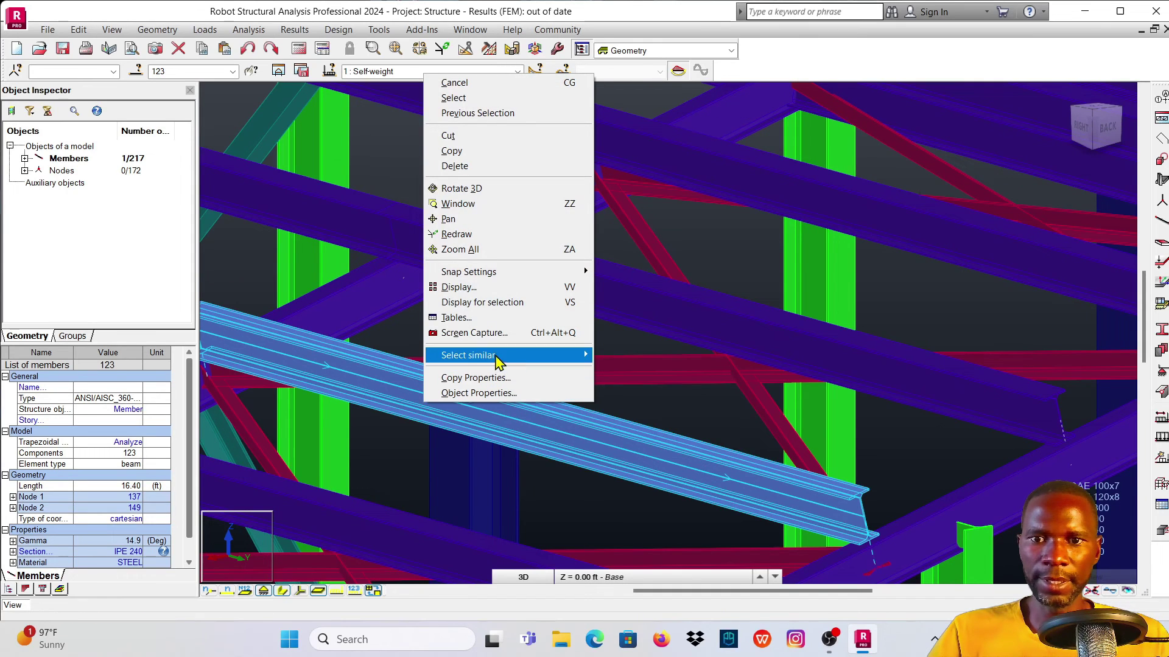
mouse_move(493, 357)
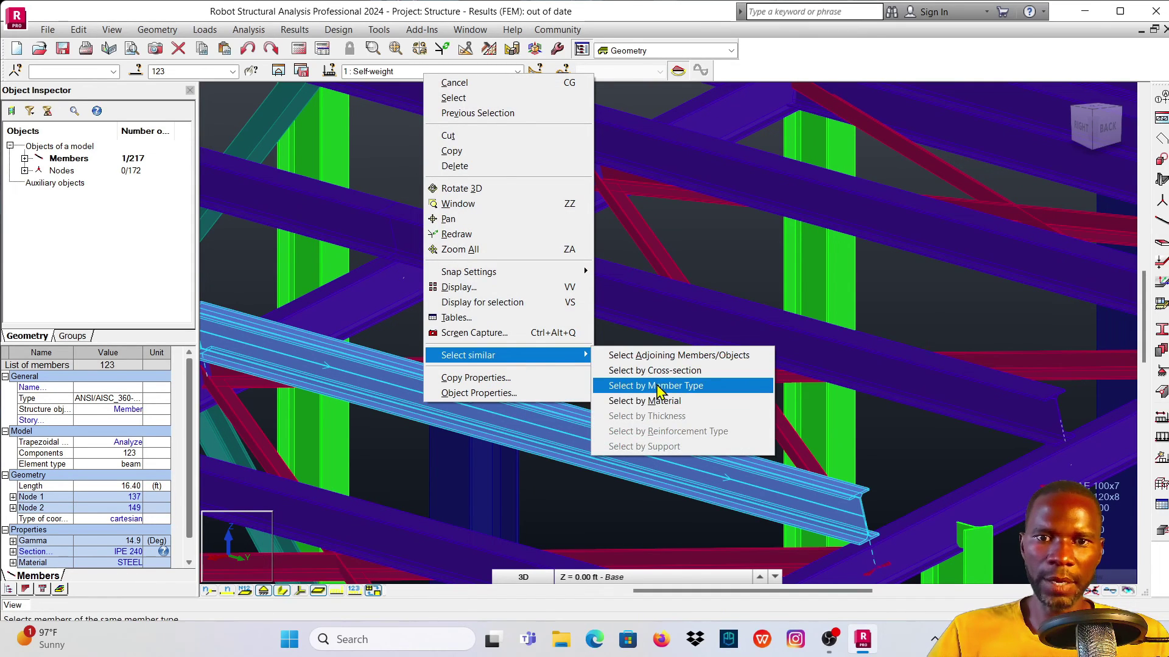
left_click(676, 370)
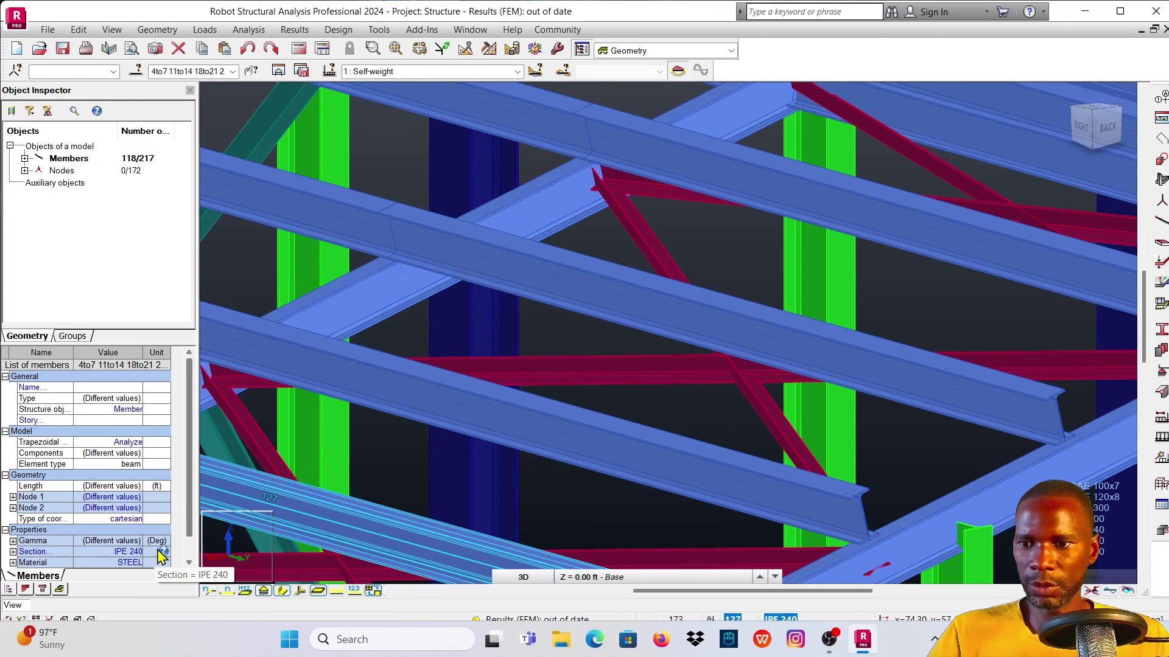
left_click(135, 553)
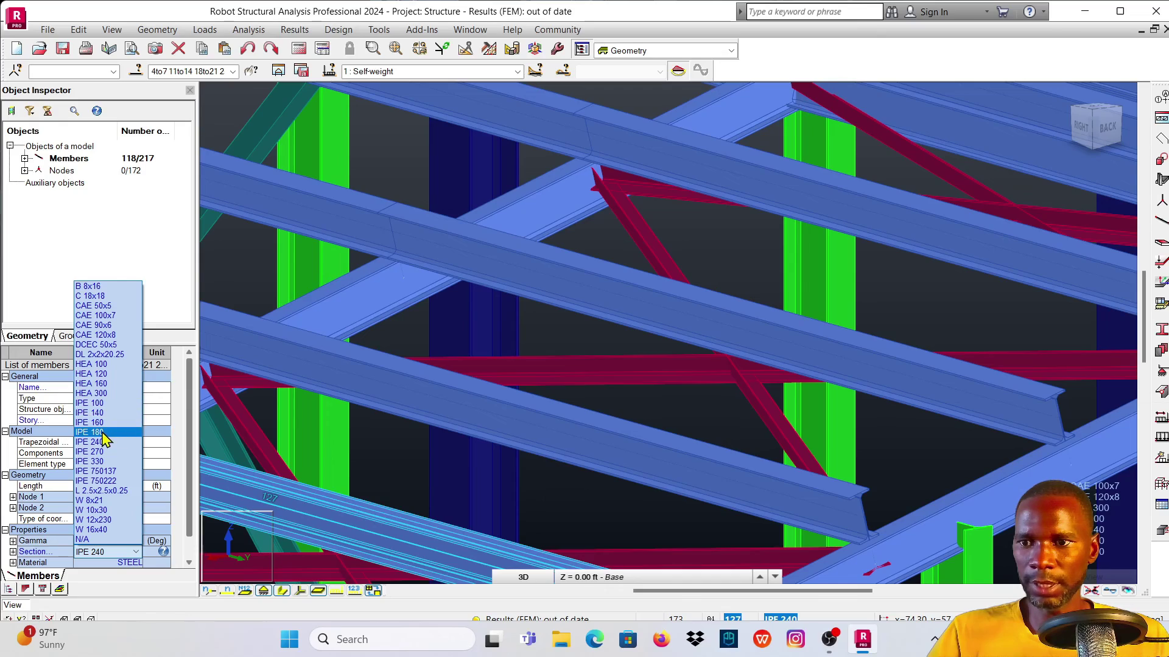
left_click(102, 433)
scroll(546, 363, "down", 10)
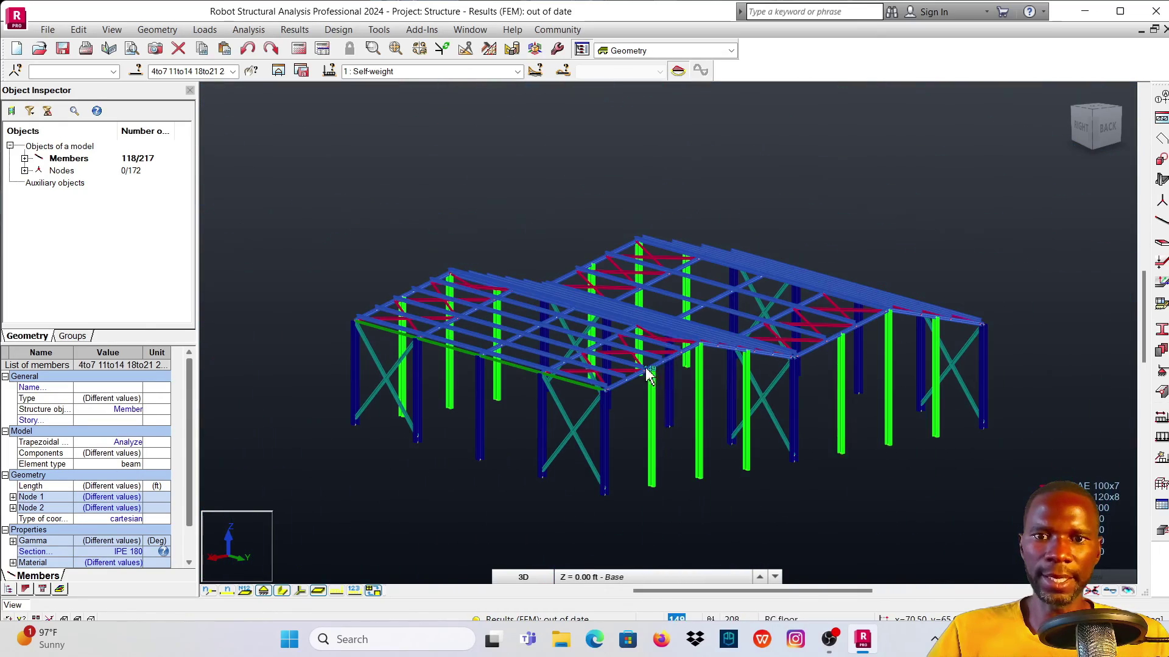
Step: Clear the 118-member selection and view the frame from back-left and top-down angles
left_click(932, 473)
scroll(940, 317, "up", 10)
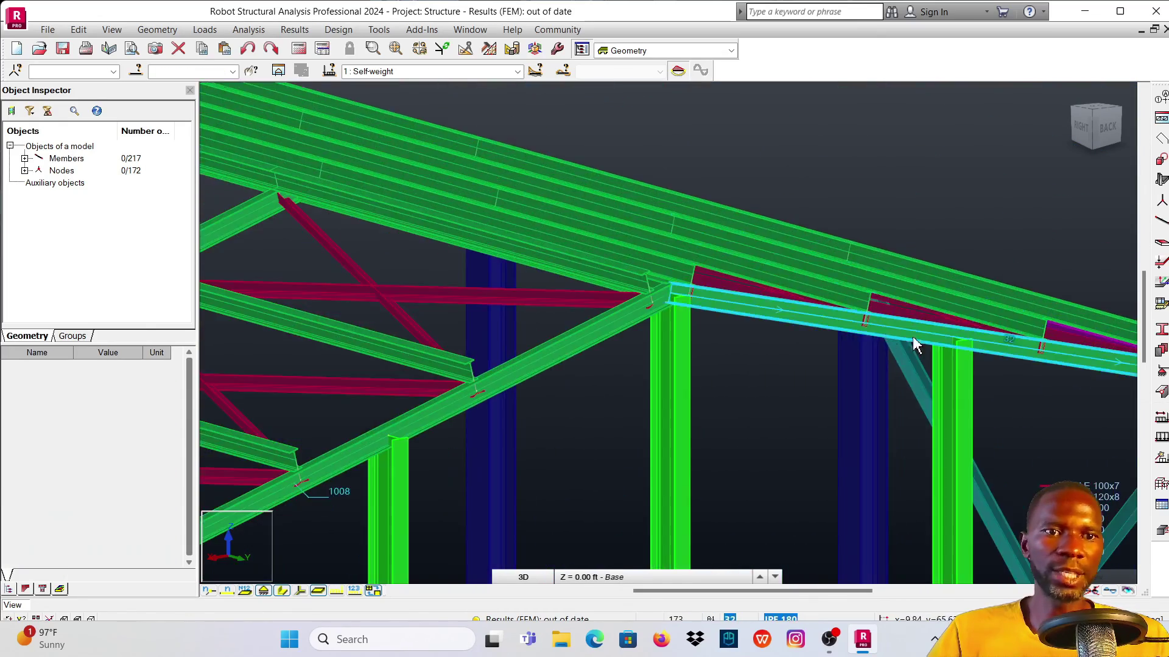
scroll(749, 274, "down", 6)
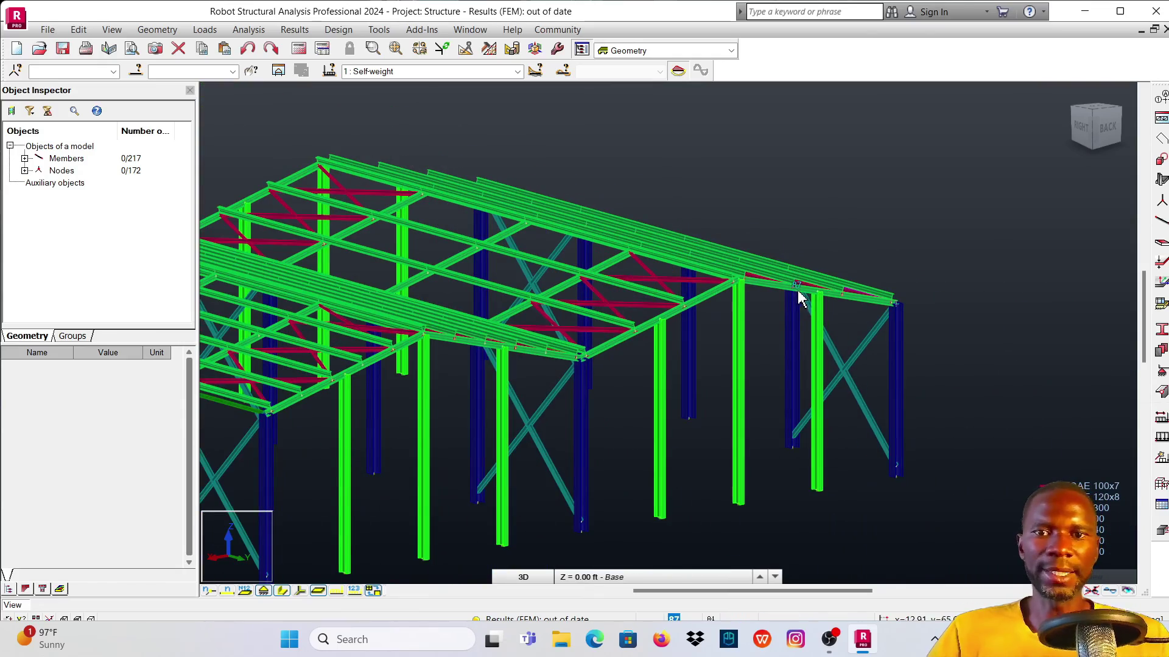
scroll(795, 294, "down", 3)
mouse_move(833, 253)
middle_mouse_down("shift")
mouse_move(851, 269)
mouse_move(790, 292)
mouse_move(803, 232)
mouse_move(811, 250)
middle_mouse_up("shift")
scroll(718, 317, "up", 5)
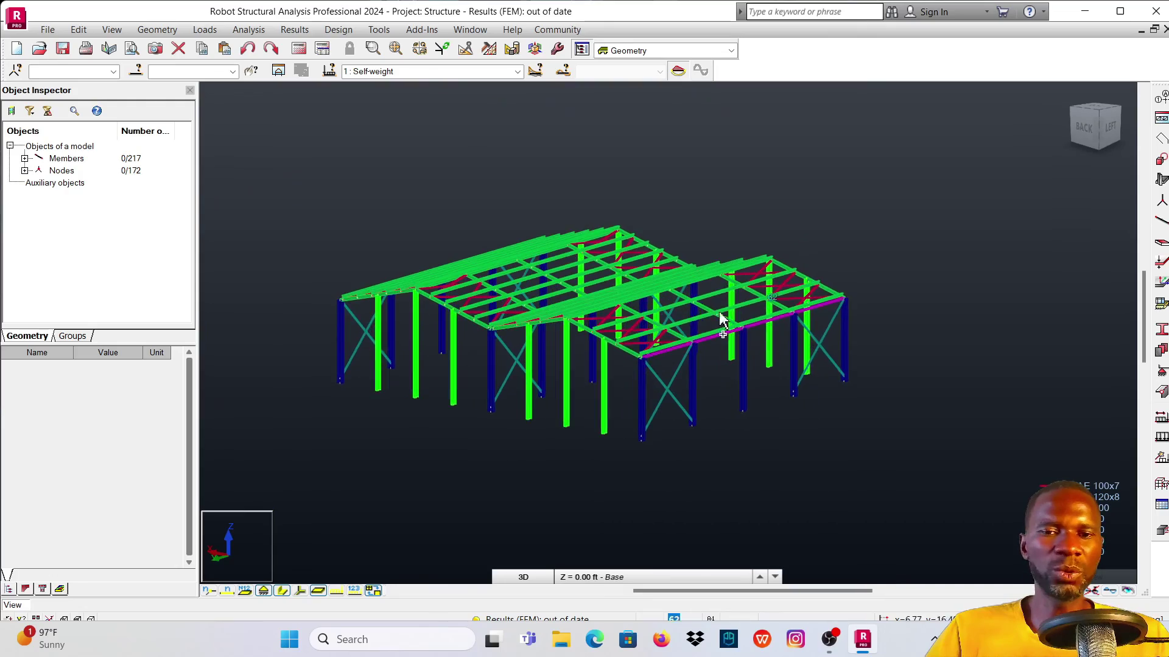
scroll(510, 295, "down", 5)
scroll(510, 295, "down", 2)
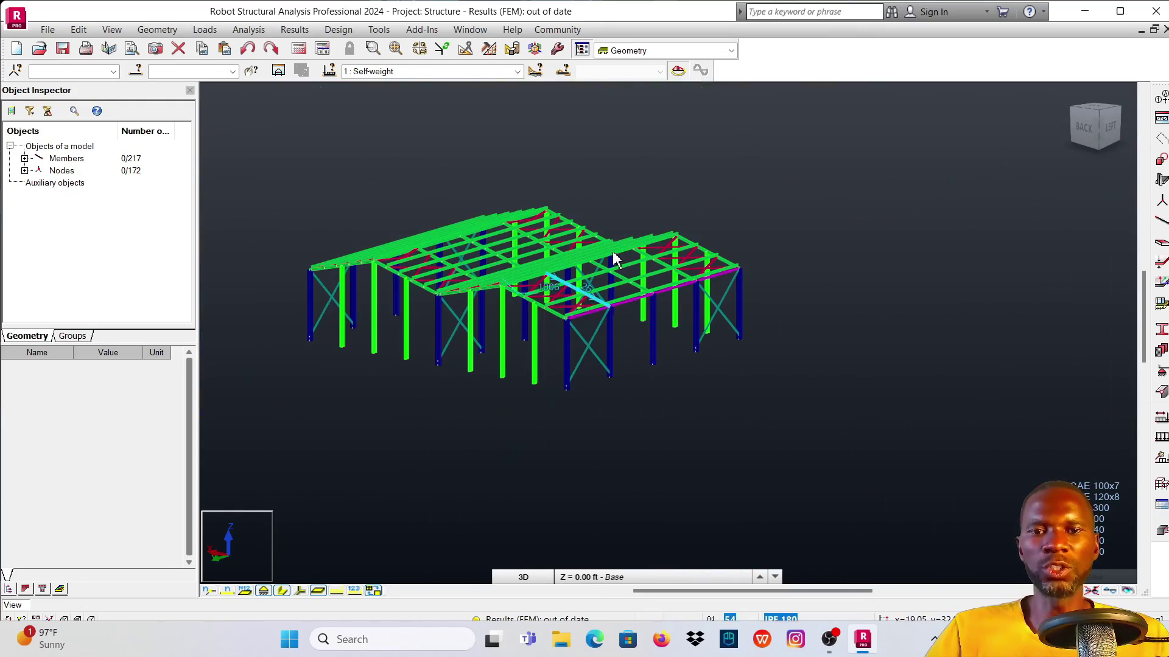
mouse_move(671, 208)
middle_mouse_down("shift")
mouse_move(751, 229)
mouse_move(668, 219)
mouse_move(682, 223)
middle_mouse_up("shift")
scroll(485, 304, "up", 2)
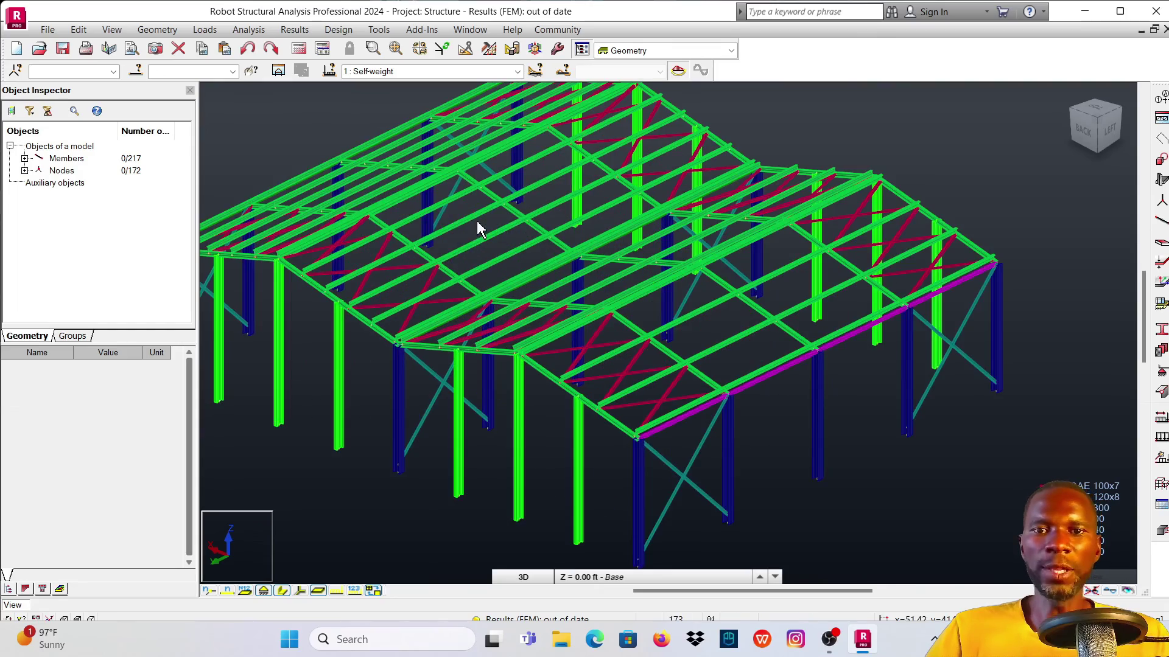
scroll(548, 264, "up", 3)
scroll(560, 255, "down", 3)
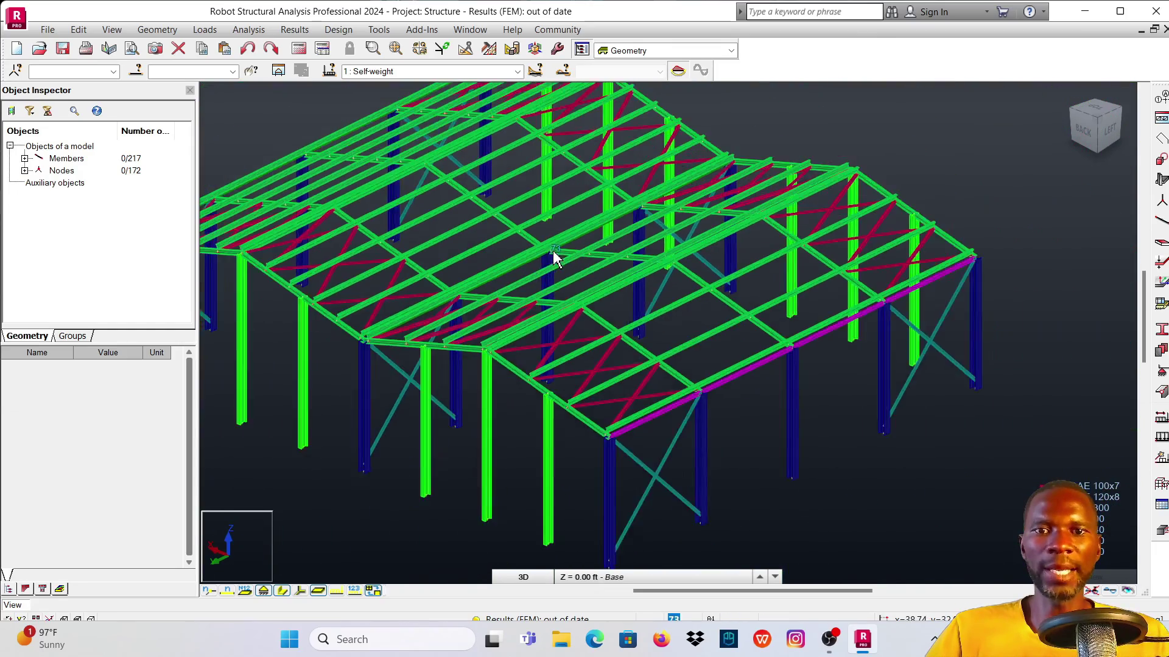
scroll(553, 252, "down", 2)
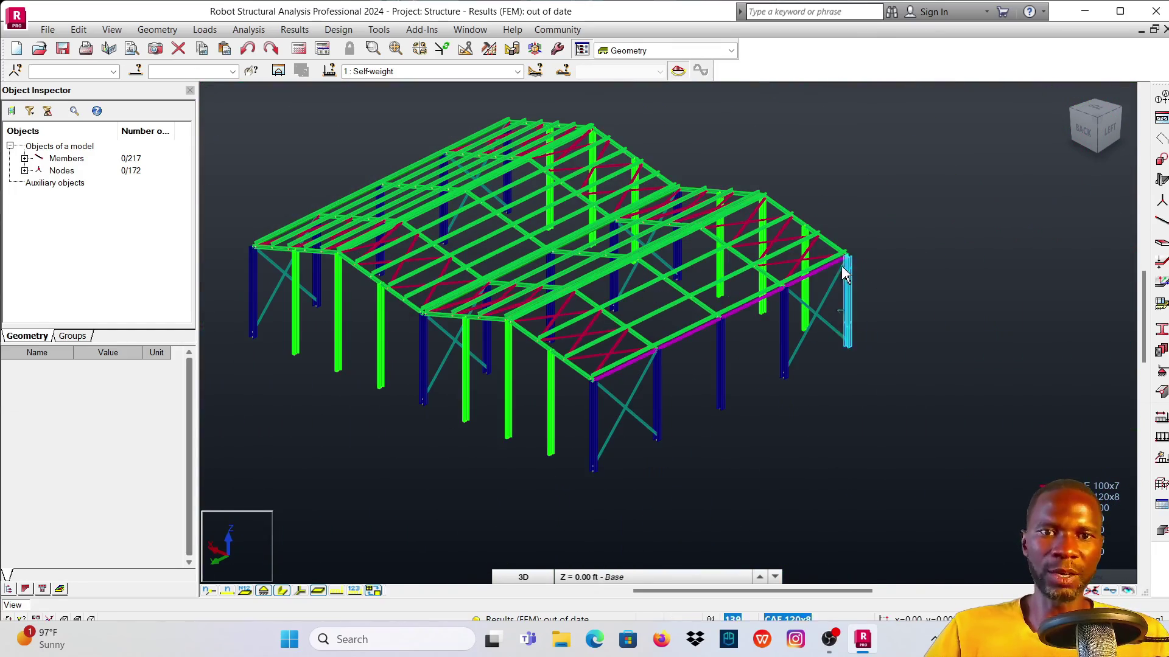
scroll(828, 253, "up", 3)
scroll(822, 268, "down", 1)
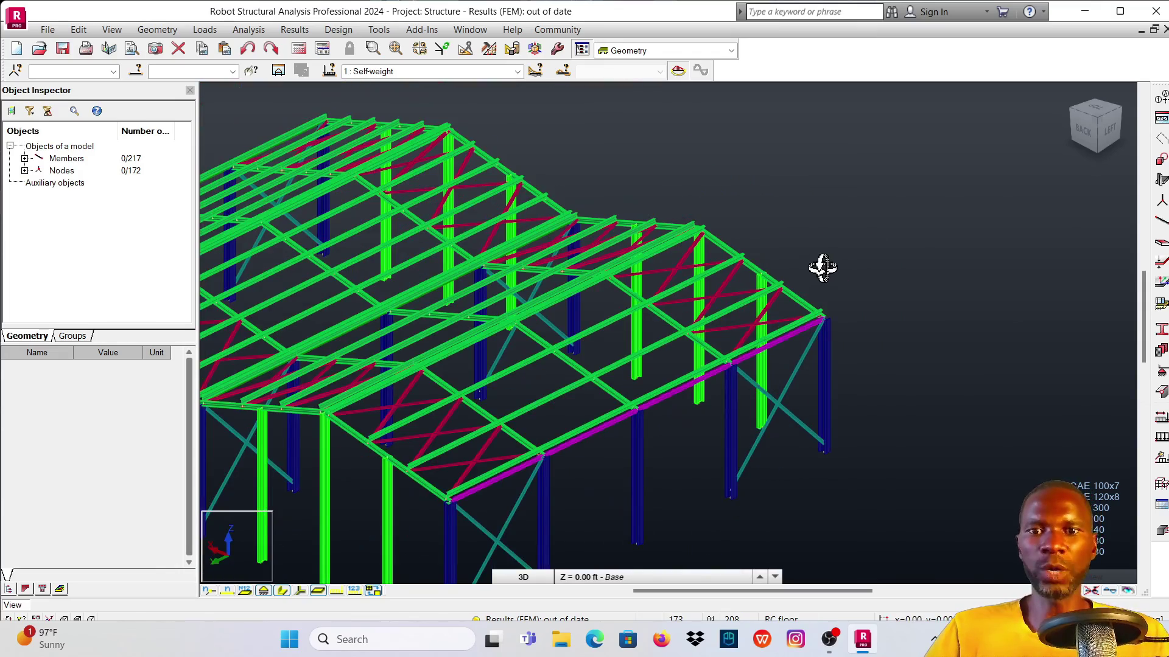
Step: Inspect the updated frame from back, isometric and front-top angles, tilting to see the roof slope
middle_click_drag(823, 268, 762, 245, "shift")
scroll(843, 262, "down", 4)
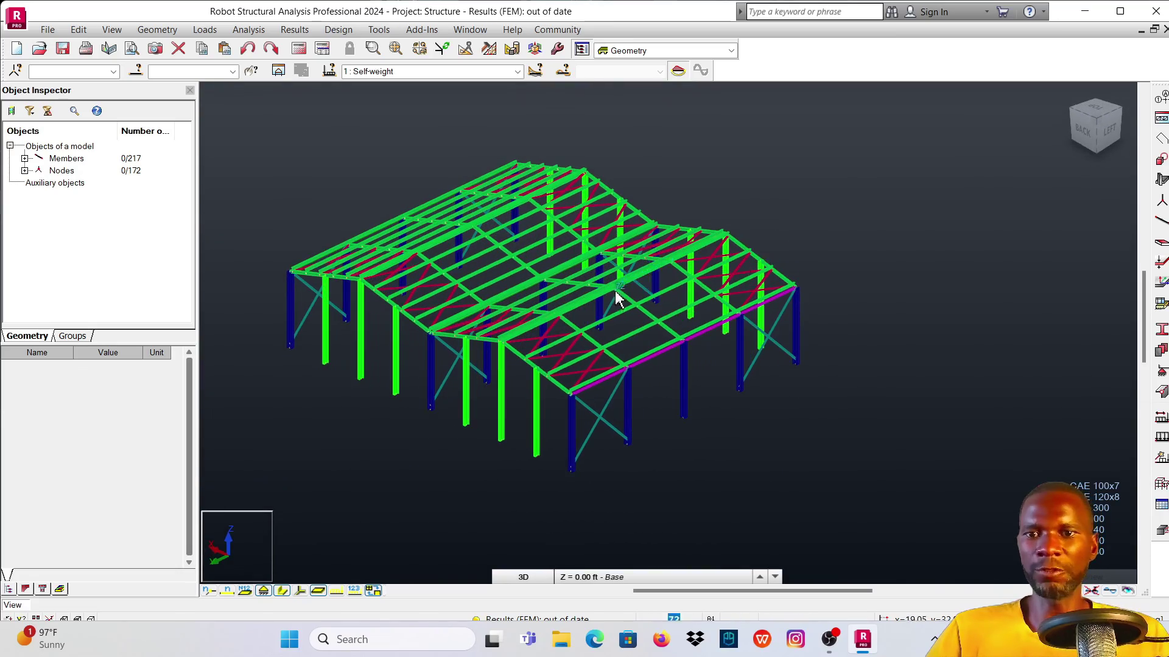
scroll(615, 291, "up", 3)
scroll(600, 312, "down", 3)
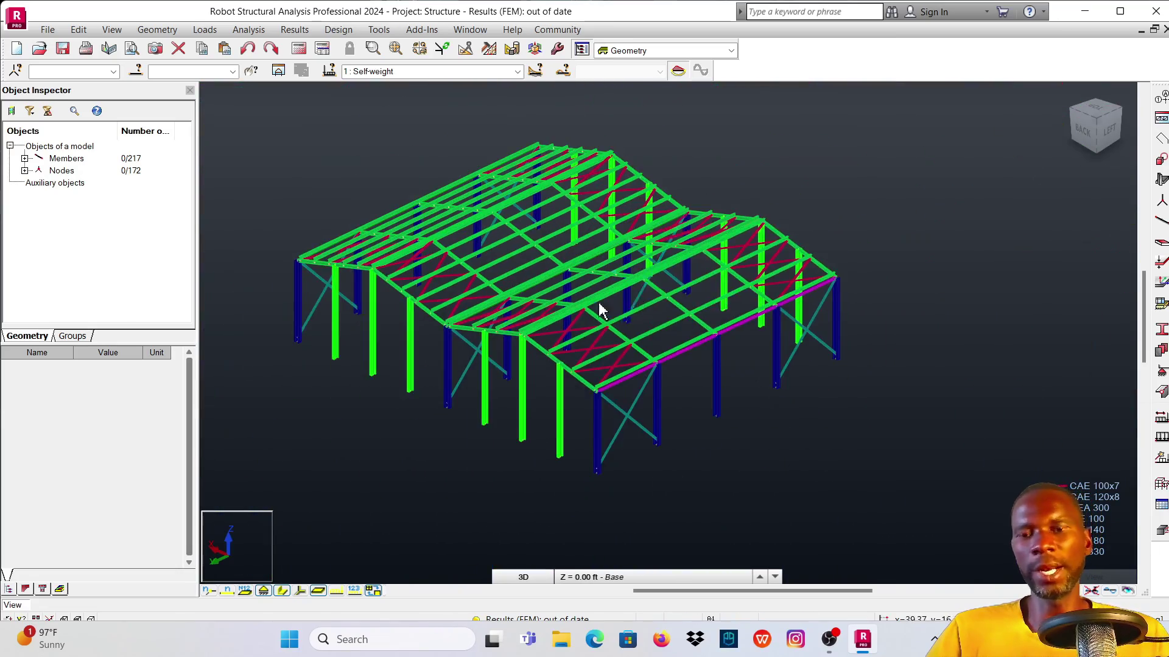
scroll(560, 295, "up", 2)
scroll(378, 299, "down", 2)
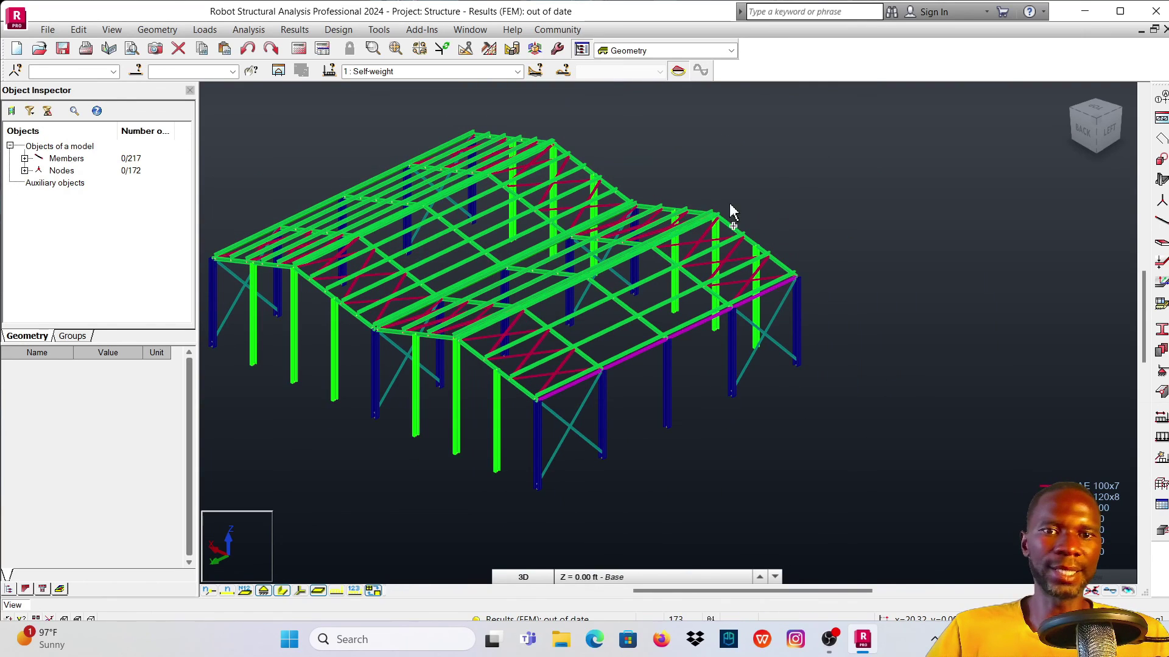
middle_click_drag(787, 185, 822, 186, "shift")
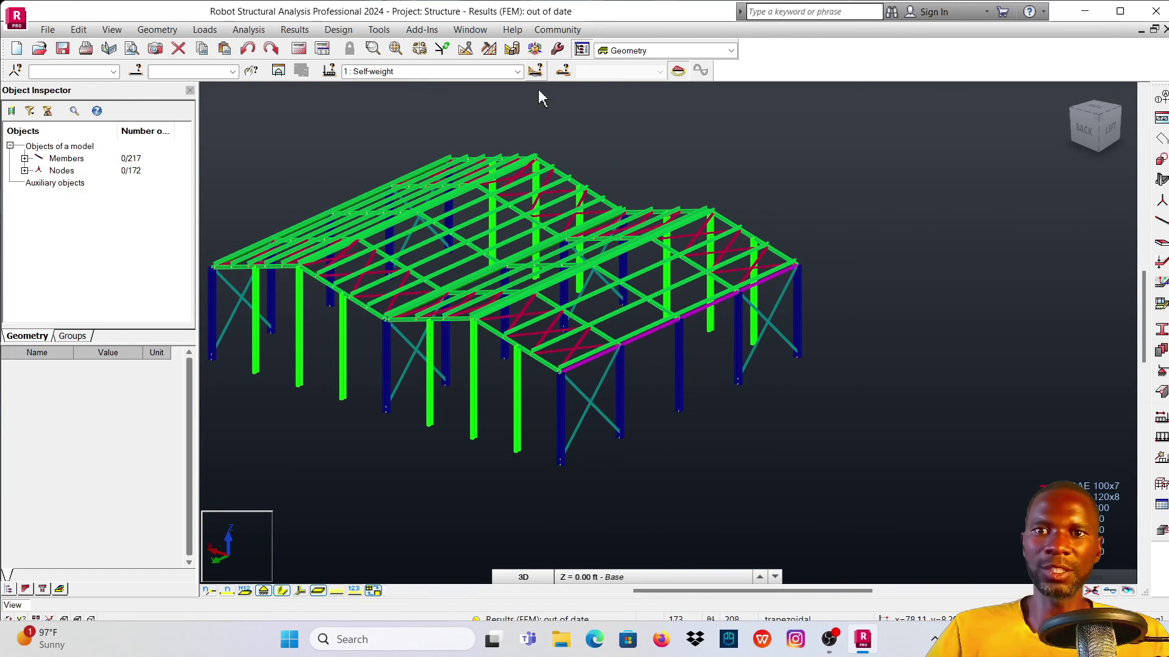
scroll(761, 256, "up", 5)
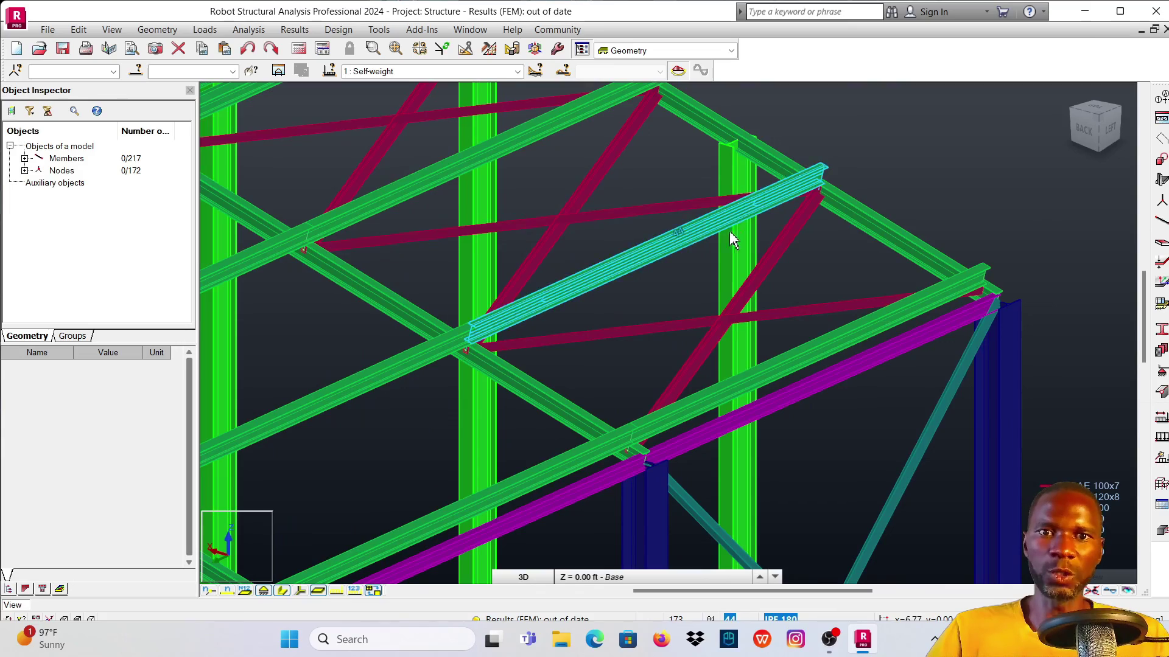
scroll(843, 237, "down", 6)
middle_click_drag(893, 195, 742, 194, "shift")
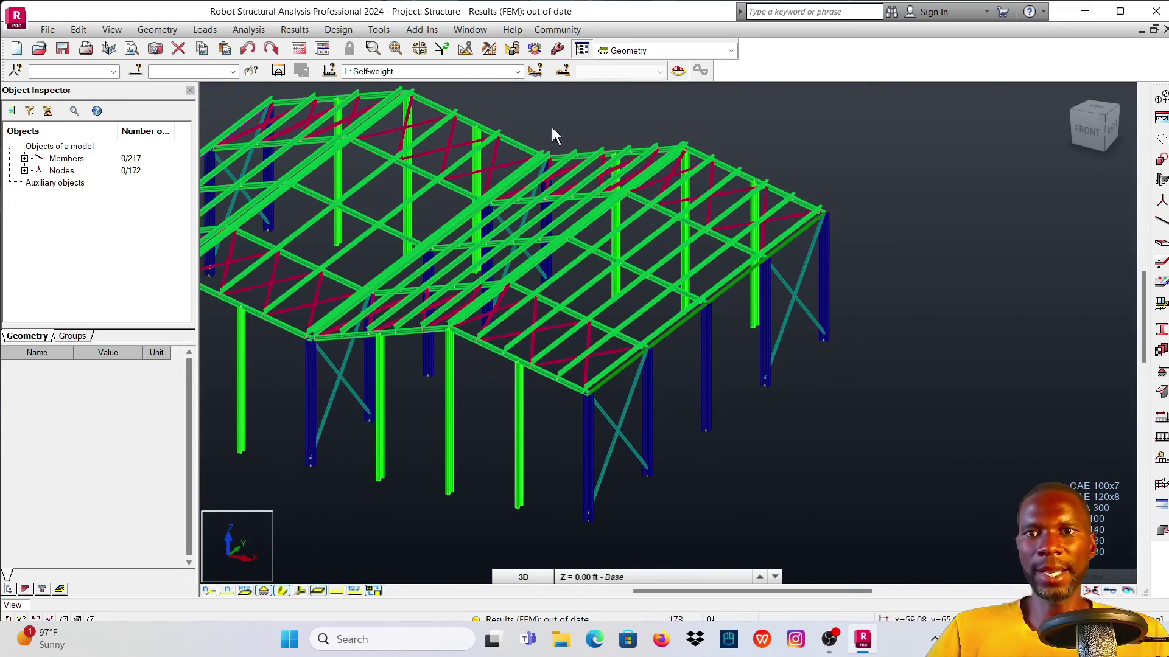
left_click(428, 32)
left_click(913, 253)
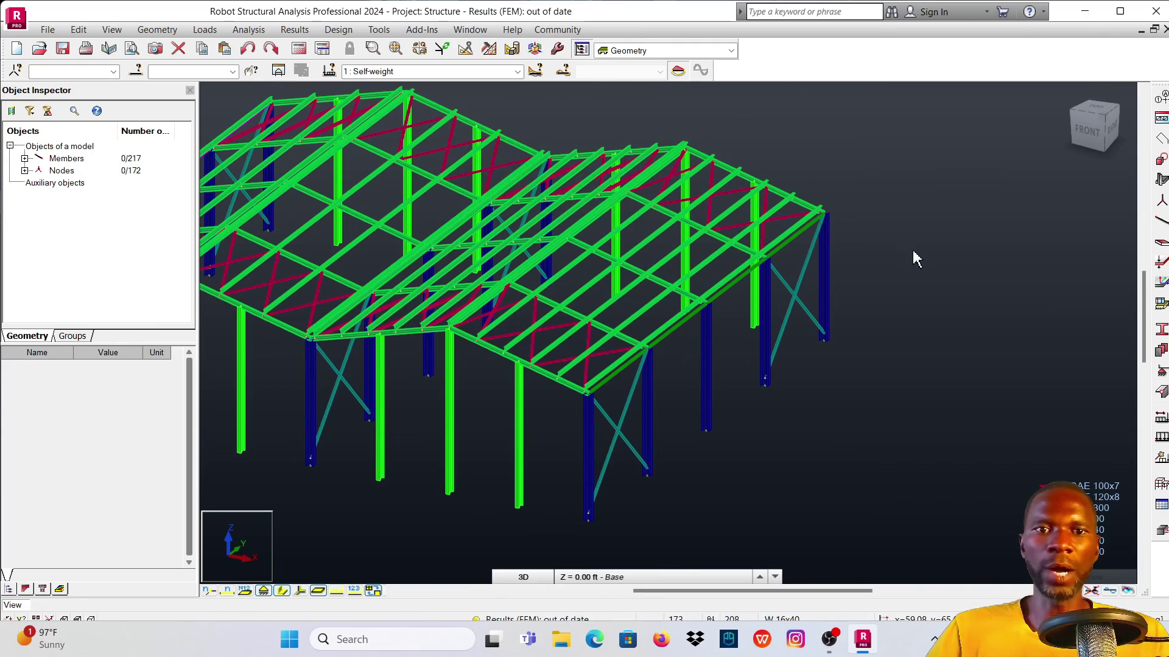
scroll(910, 244, "down", 2)
mouse_move(906, 232)
middle_mouse_down("shift")
mouse_move(887, 216)
mouse_move(897, 248)
middle_mouse_up("shift")
scroll(810, 240, "up", 4)
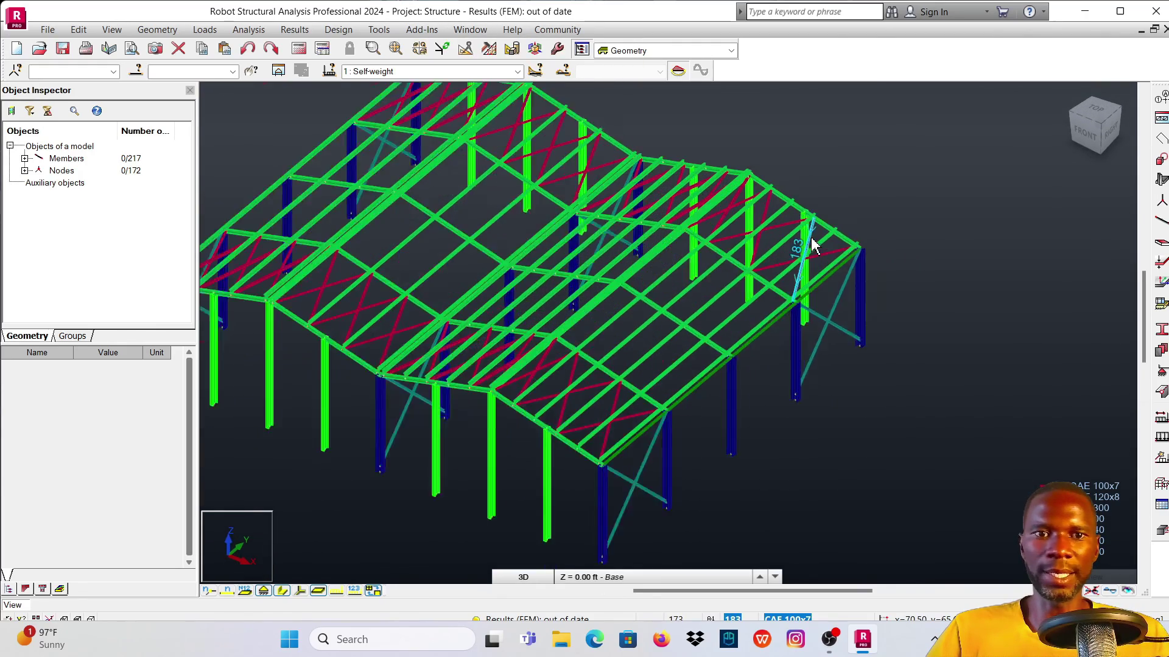